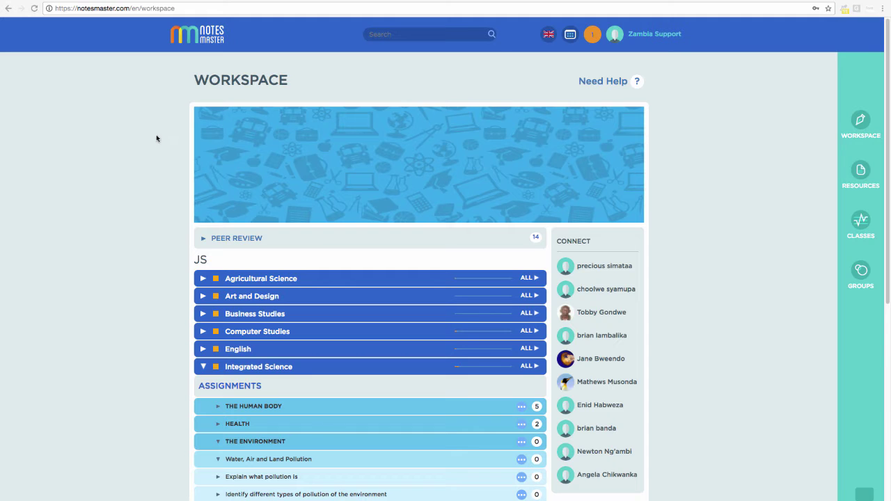
- Expand the topic "Explain what pollution is" under Water, Air and Land Pollution in Integrated Science
scroll(152, 144, "down", 1)
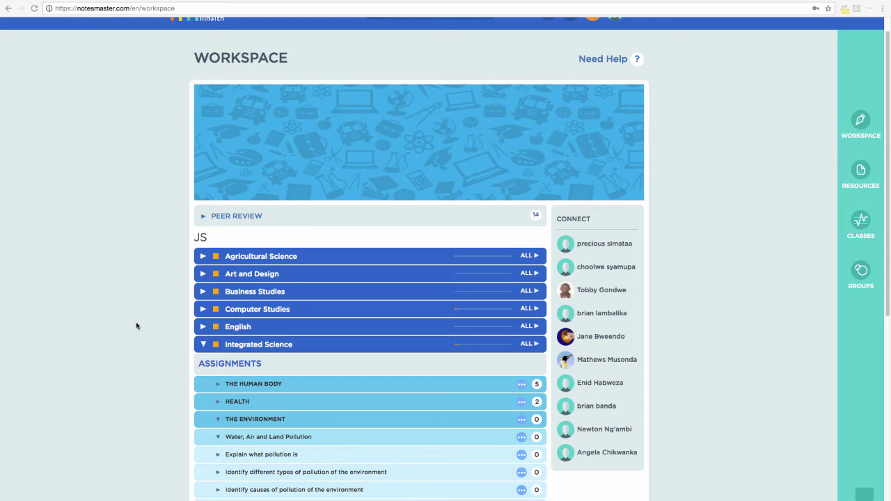
scroll(132, 324, "down", 3)
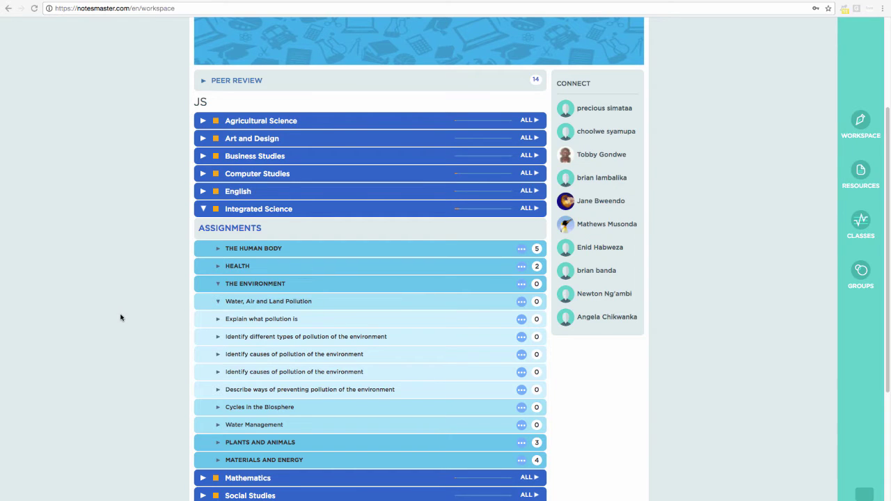
left_click(221, 322)
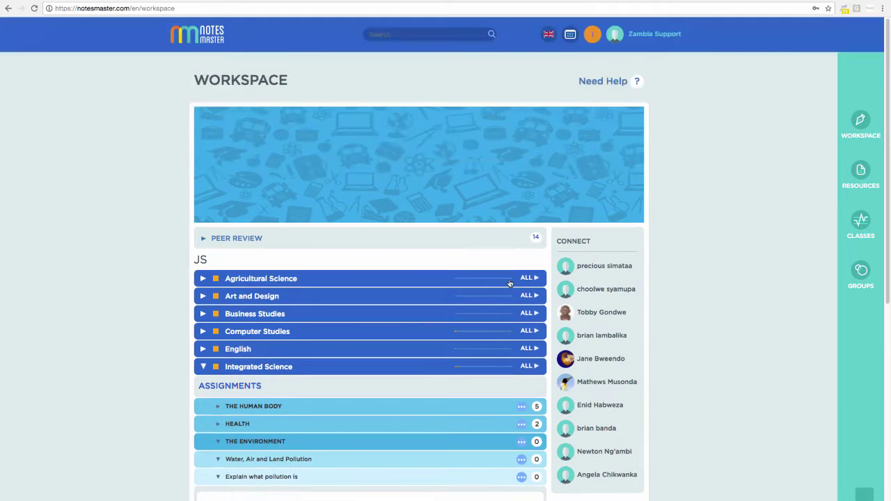
scroll(455, 309, "up", 3)
left_click(687, 34)
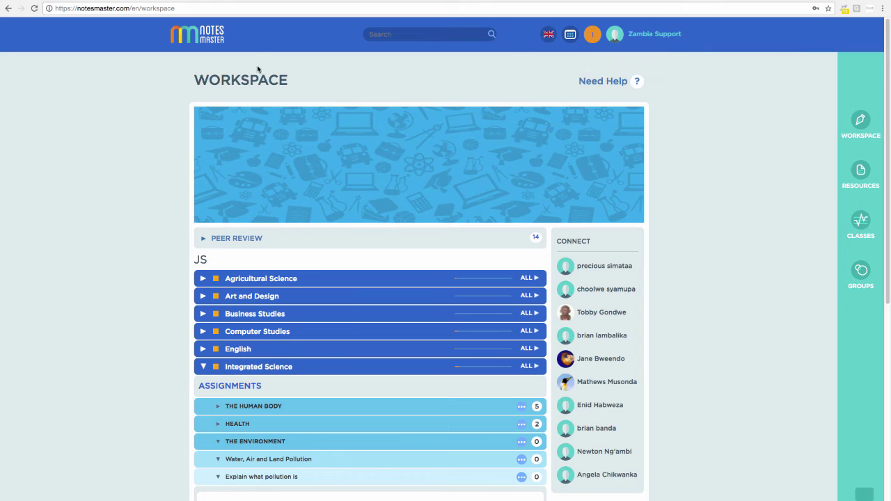
scroll(272, 278, "down", 1)
scroll(272, 278, "down", 1)
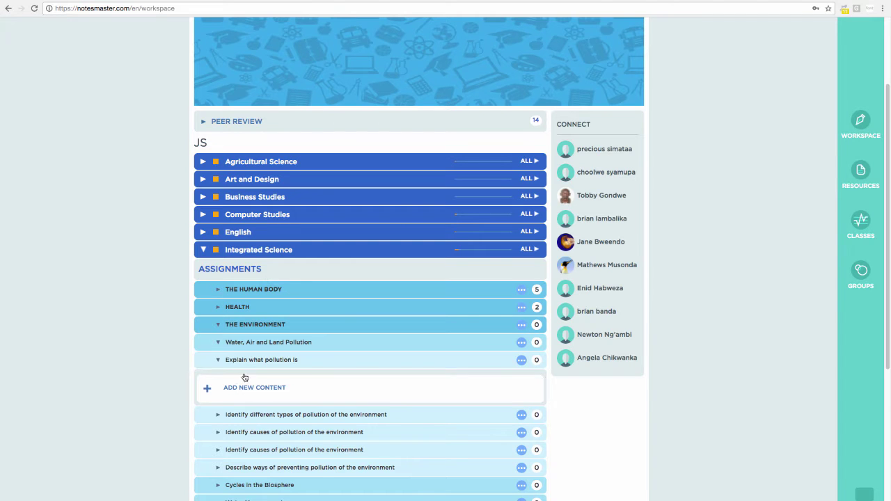
scroll(216, 202, "up", 3)
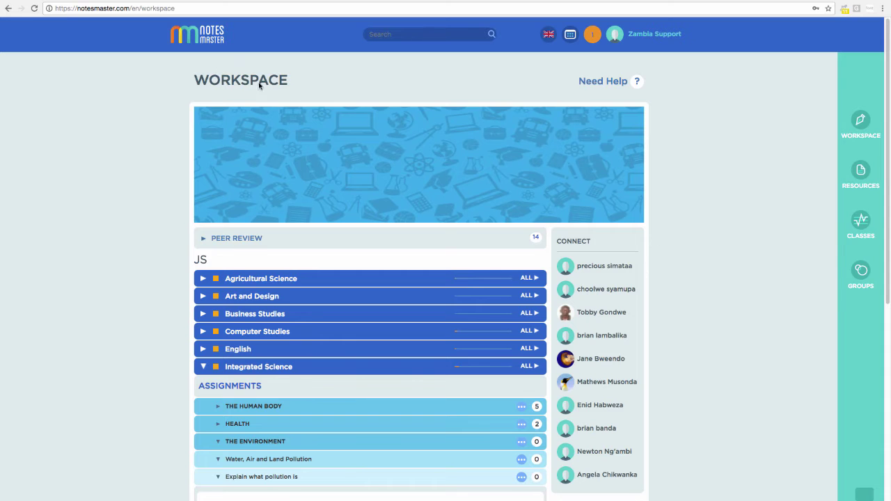
scroll(90, 276, "down", 3)
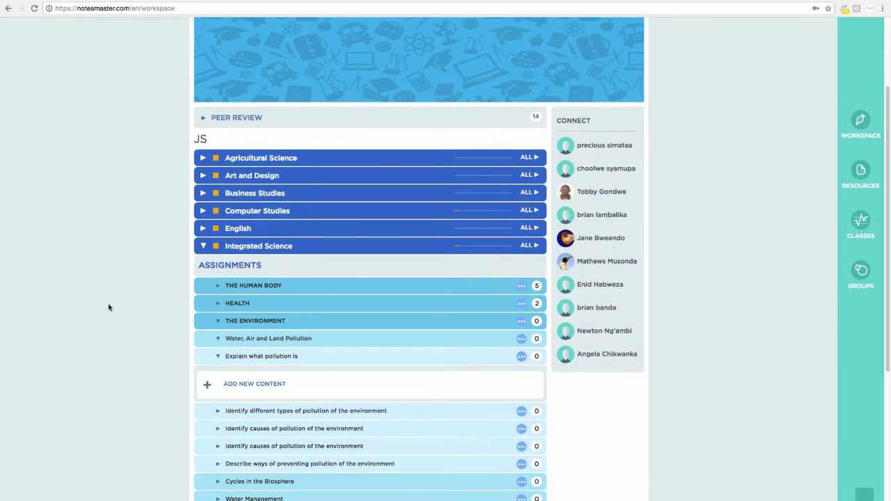
- Add new content to the "Explain what pollution is" topic as a quiz titled "Pollution"
left_click(232, 395)
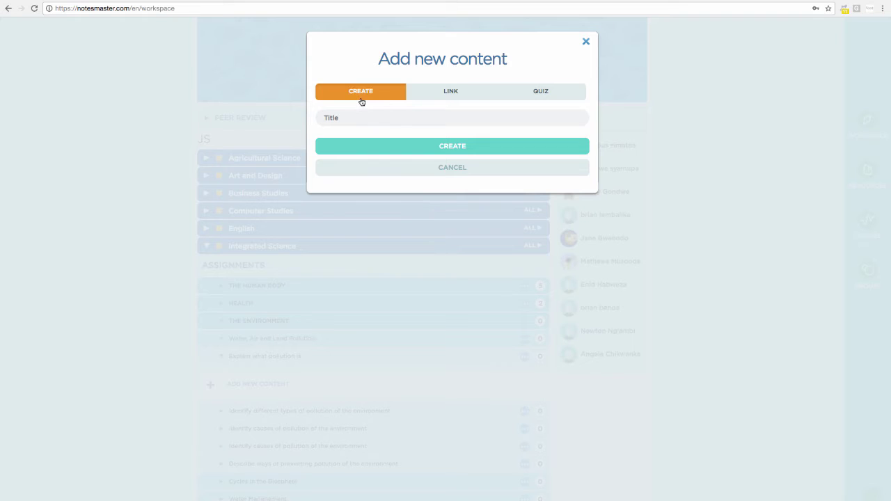
left_click(442, 102)
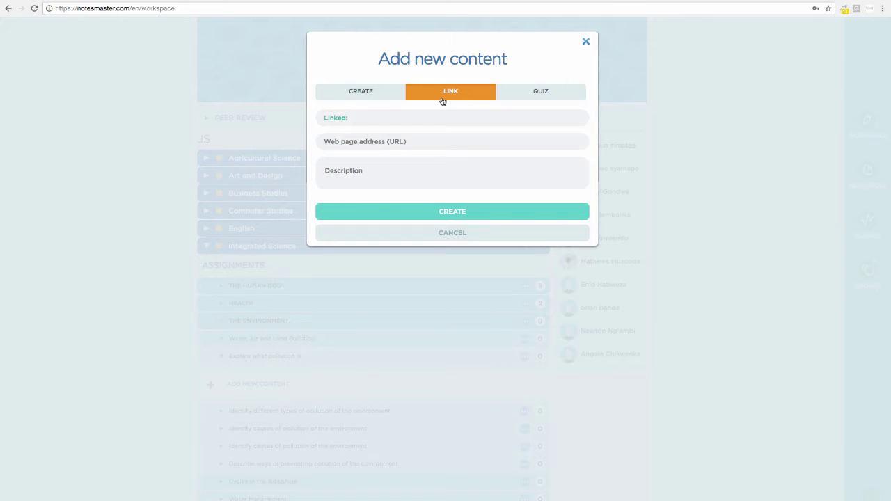
left_click(537, 96)
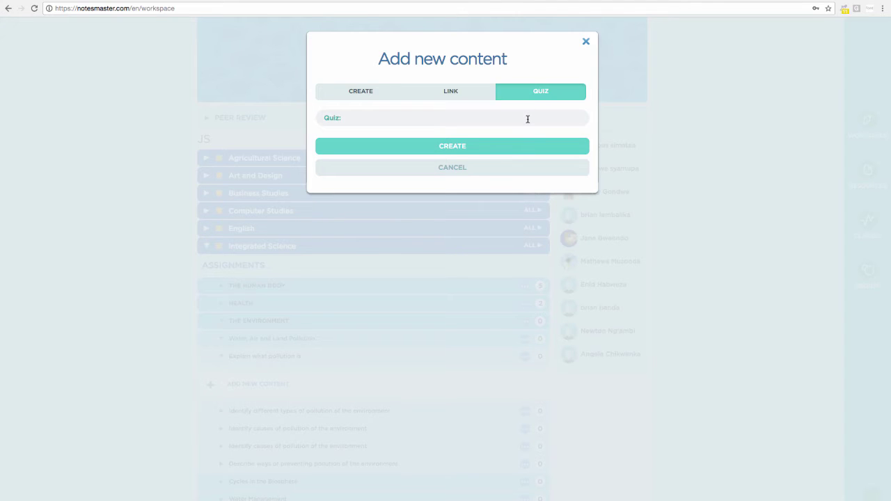
type("Pollution")
left_click(540, 144)
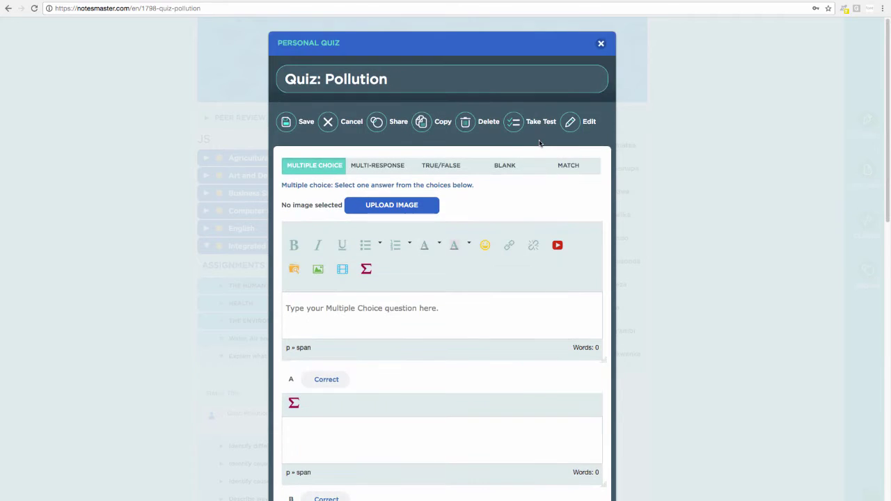
- Examine the quiz question form and its question types: Multiple Choice, Multi-Response, True/False, Blank and Match
scroll(530, 181, "down", 3)
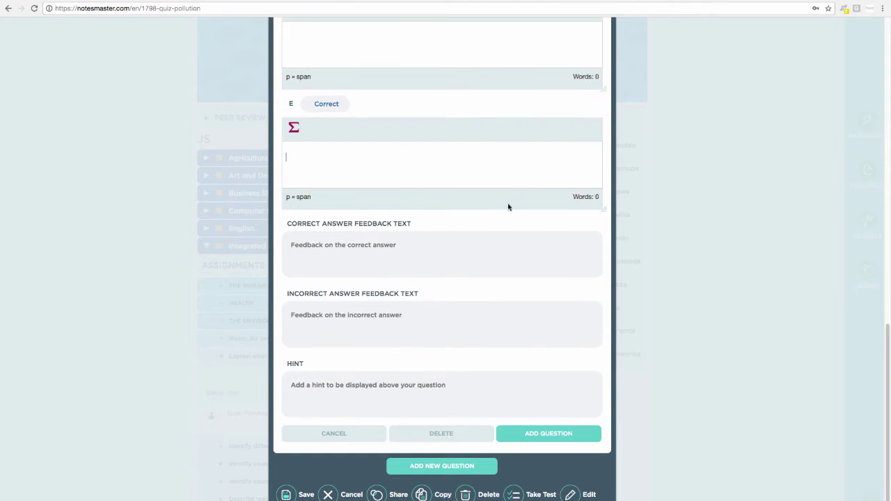
scroll(485, 411, "up", 10)
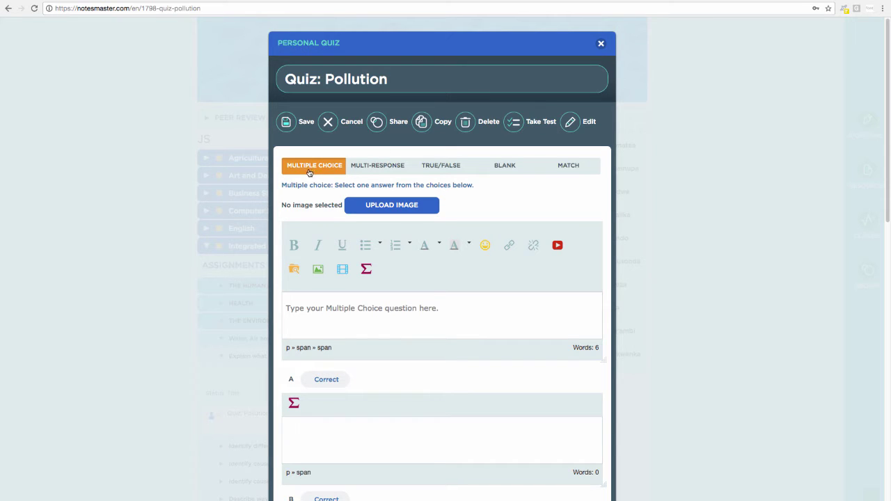
left_click(360, 167)
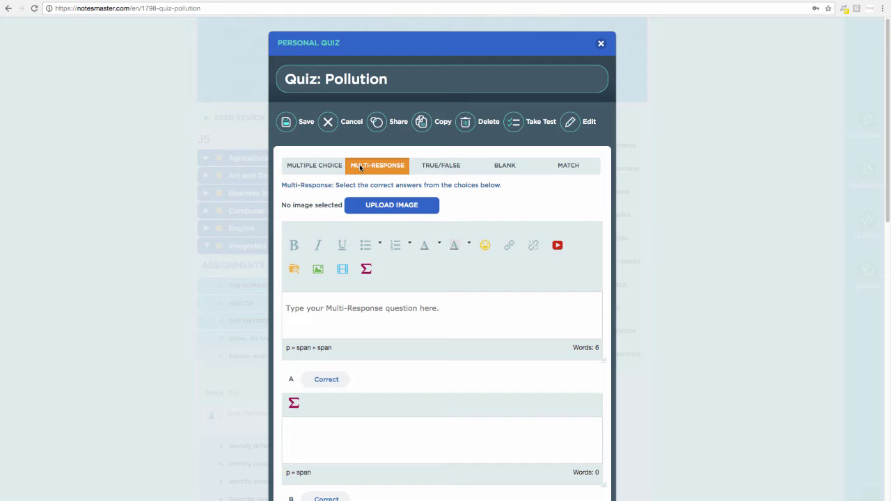
left_click(437, 168)
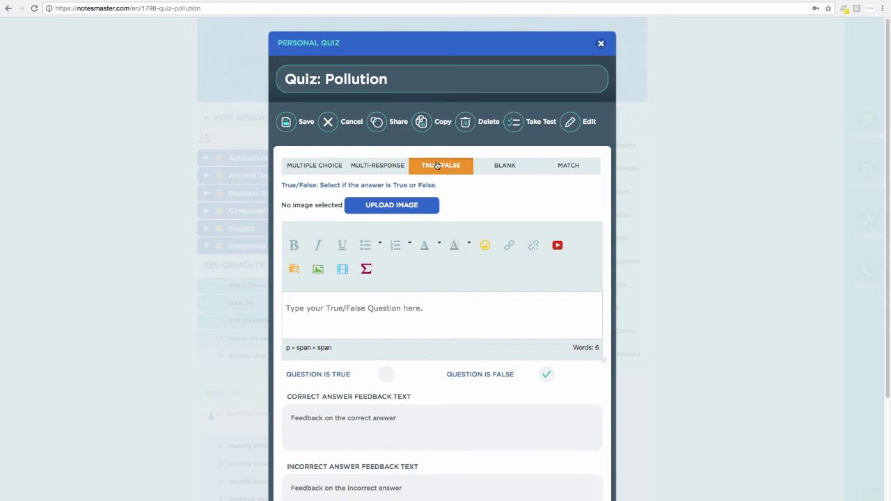
left_click(501, 166)
left_click(568, 168)
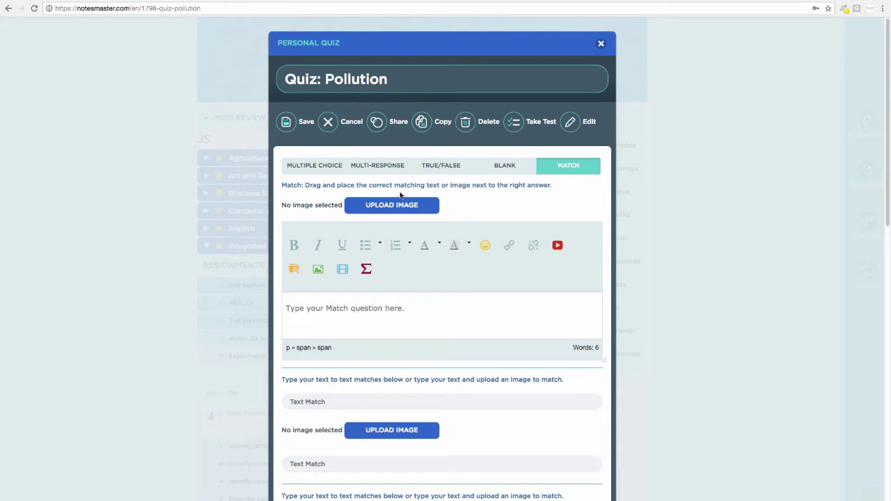
left_click(508, 167)
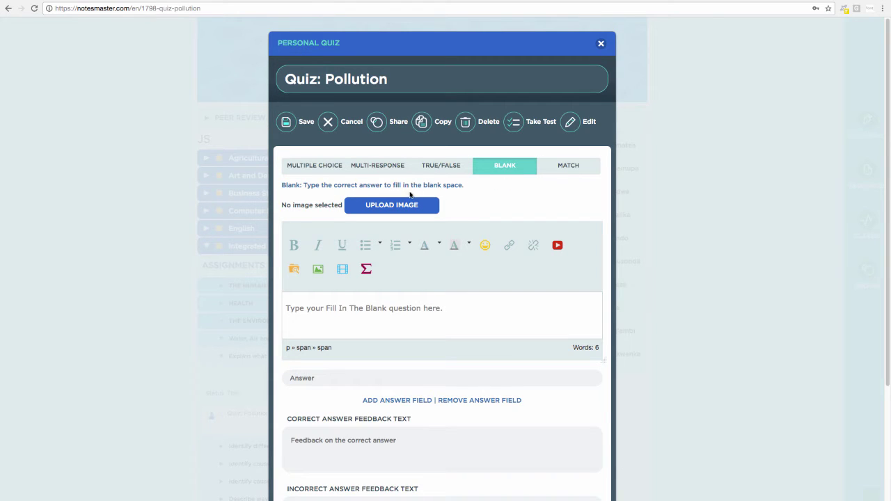
left_click(438, 167)
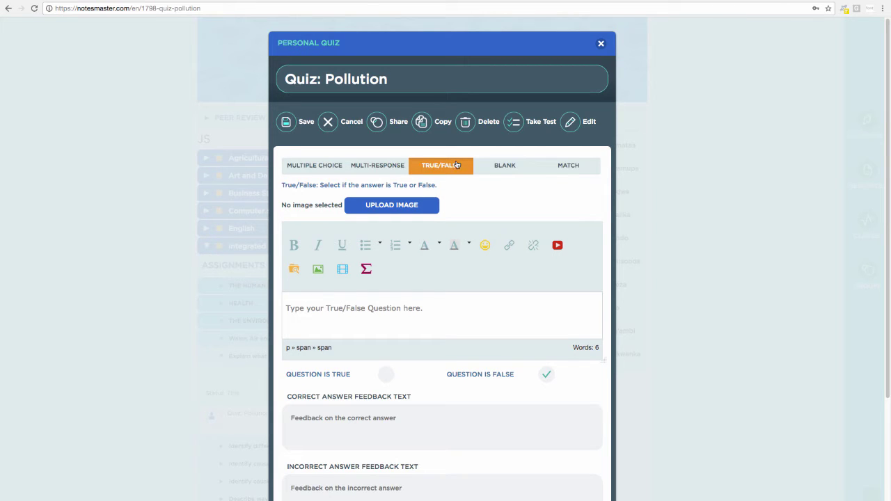
left_click(313, 162)
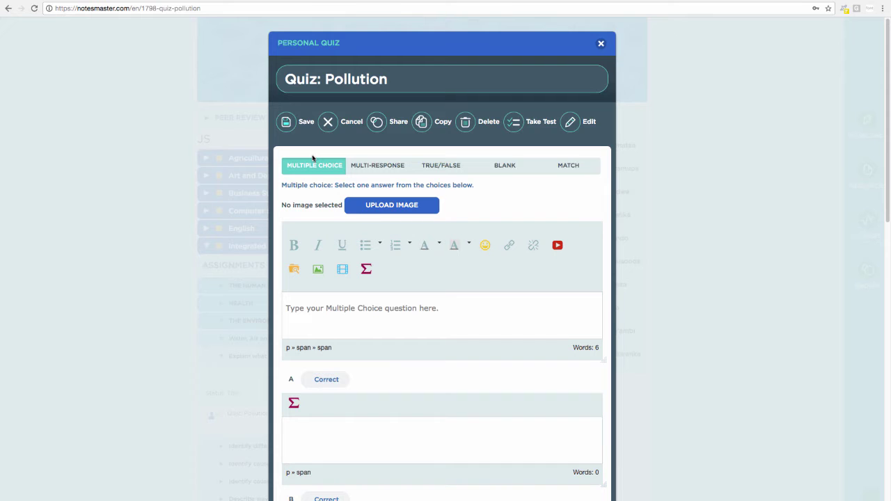
- Enter "Is pollution good for the planet?" as the multiple choice question text
scroll(314, 162, "down", 3)
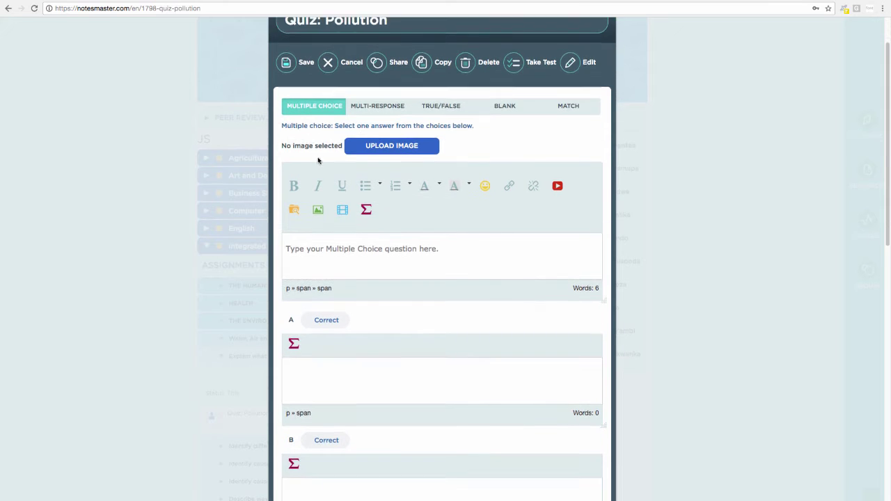
scroll(330, 175, "up", 1)
left_click(351, 255)
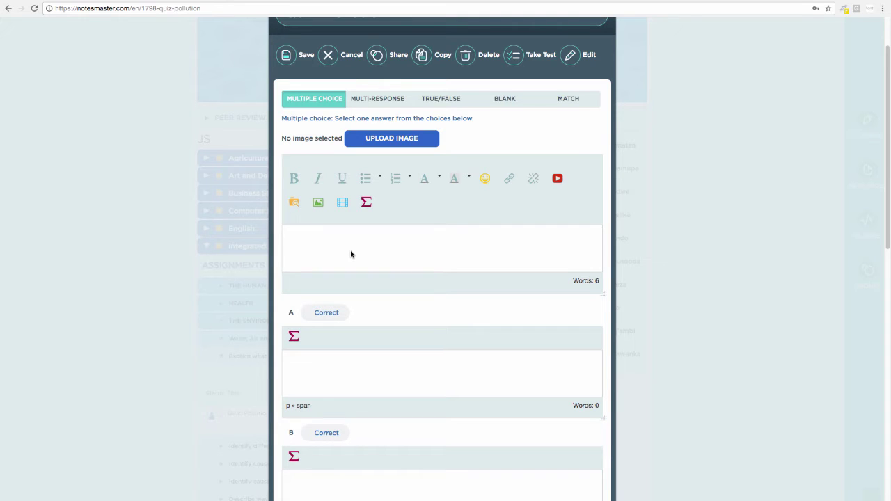
type("Is pollution good for the planet?")
- Fill in answer A with "Yes it is" and answer B with "Sometime it is"
scroll(352, 273, "down", 1)
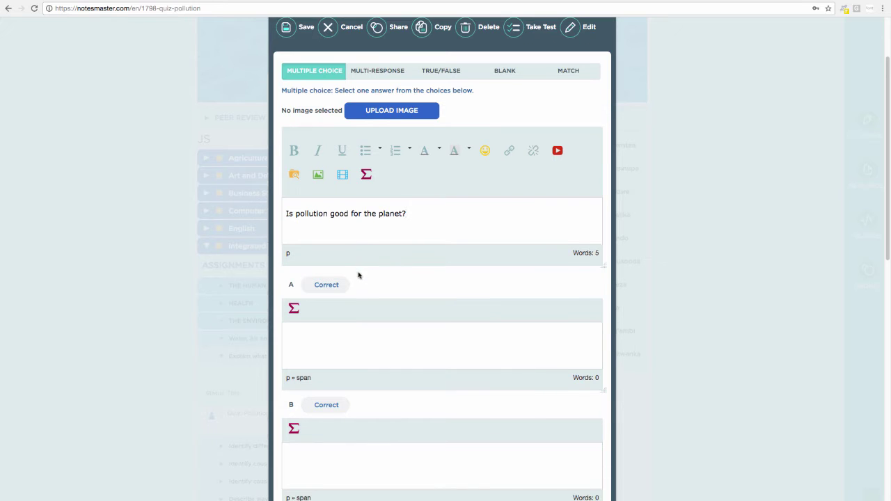
left_click(346, 344)
type("Yes it is")
scroll(459, 405, "down", 2)
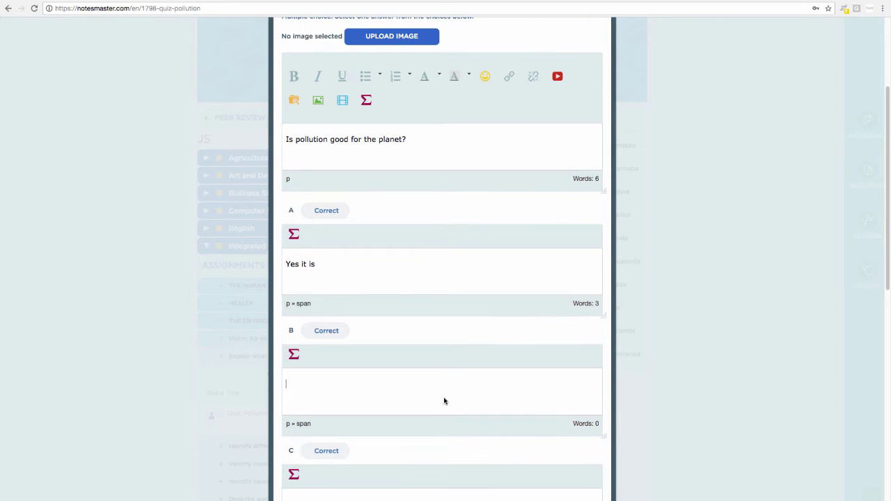
type("Sometim")
- Fill in answer C with "Maybe it is" and answer D with "No it is not"
scroll(454, 418, "down", 3)
left_click(452, 404)
type("Maye")
key("BackSpace")
type("be it is")
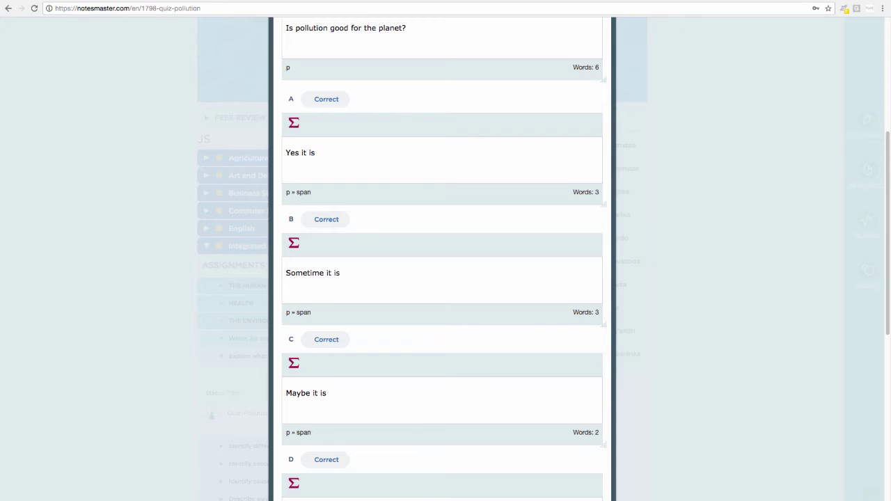
scroll(449, 404, "down", 2)
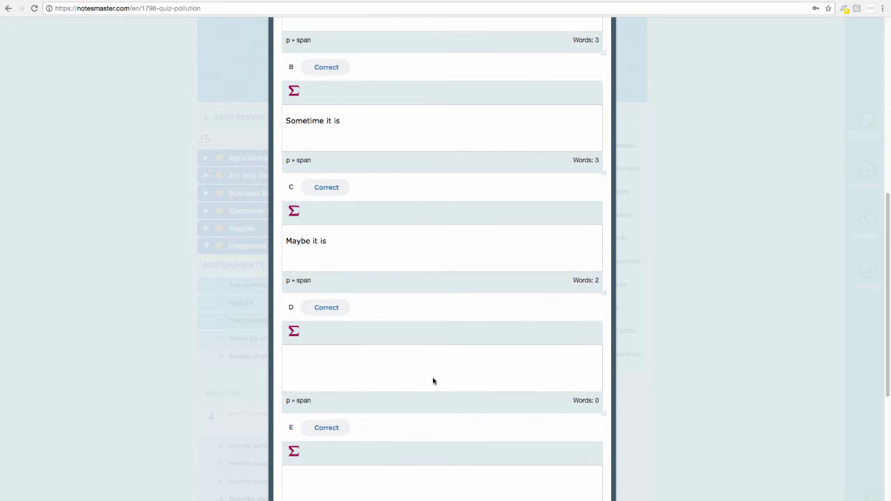
left_click(433, 380)
type("No it is not")
- Mark answer D, "No it is not", as the correct answer to the pollution question
scroll(432, 380, "down", 2)
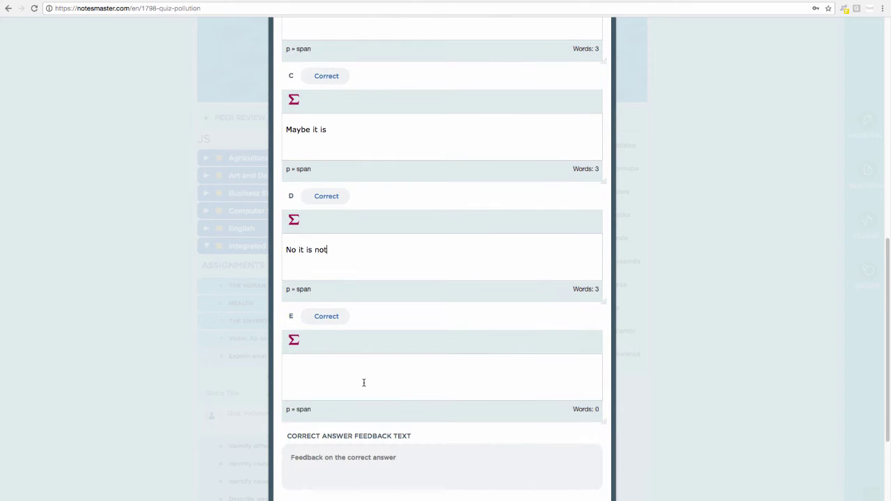
scroll(346, 298, "up", 3)
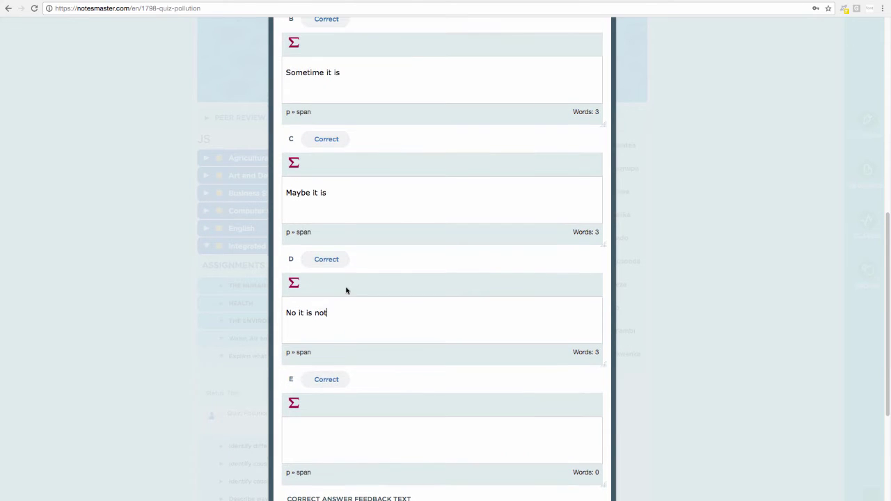
scroll(368, 255, "up", 1)
scroll(370, 254, "up", 5)
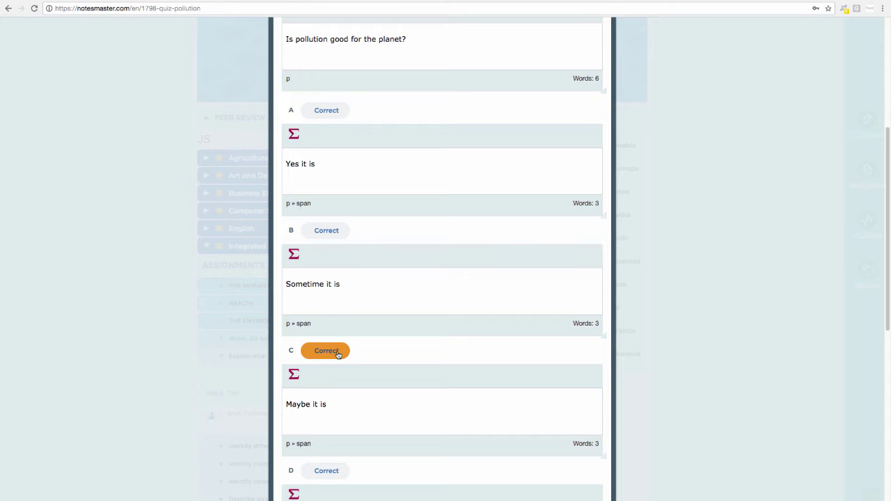
scroll(336, 348, "down", 2)
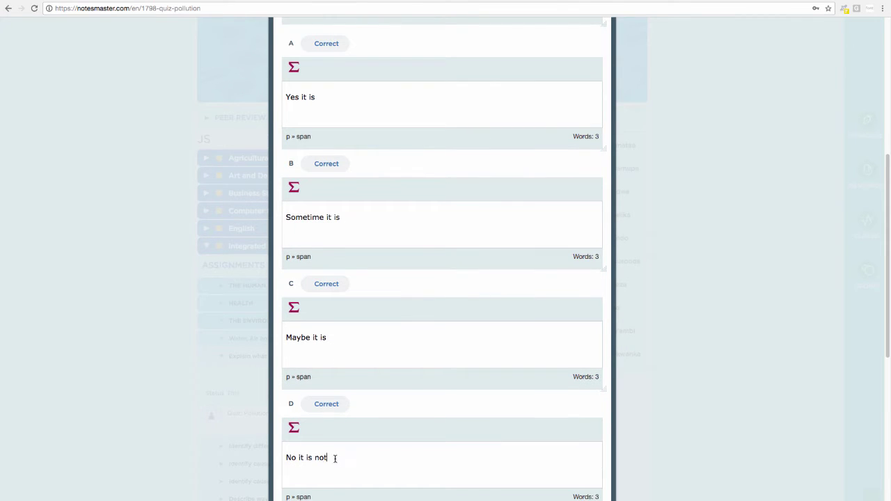
left_click(337, 408)
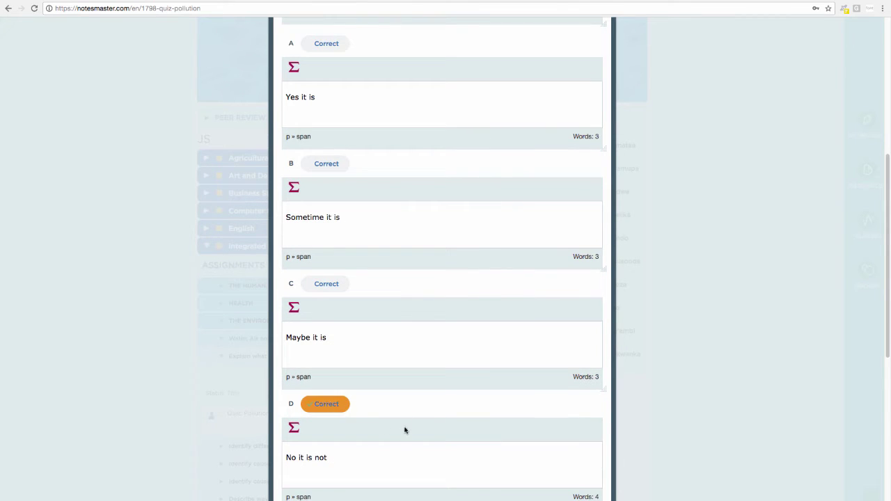
scroll(331, 410, "down", 3)
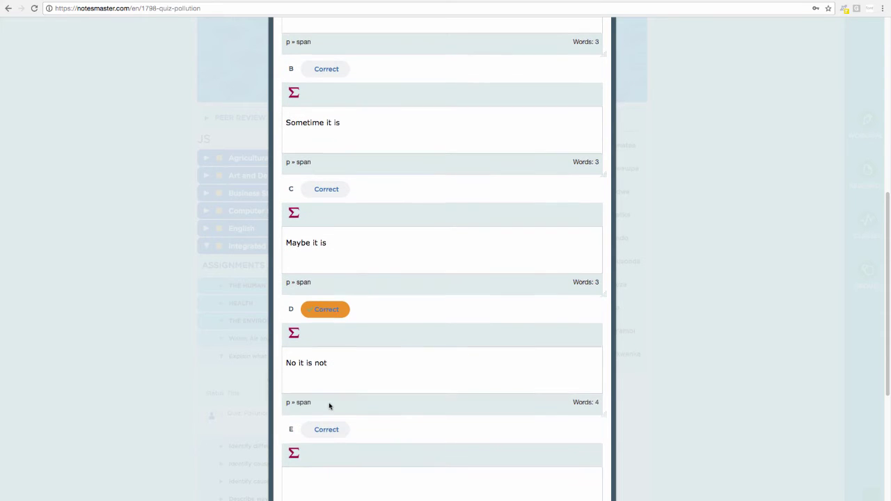
scroll(326, 398, "up", 5)
scroll(327, 400, "down", 5)
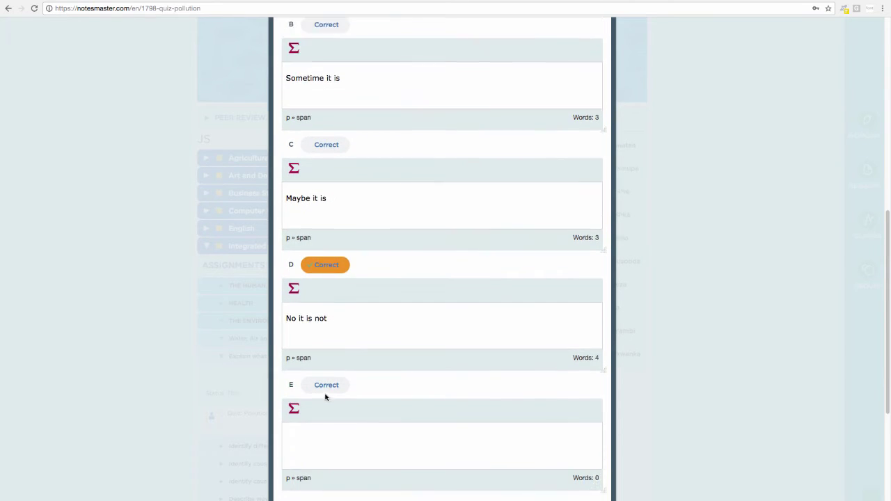
scroll(325, 396, "down", 1)
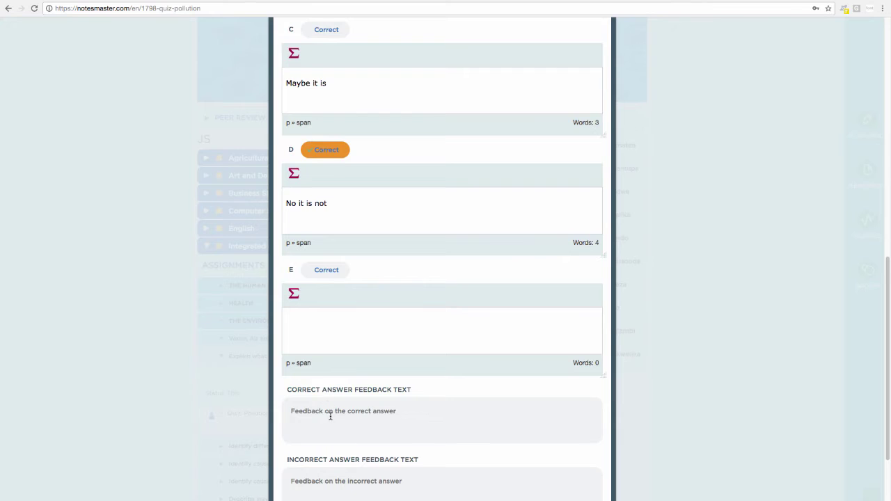
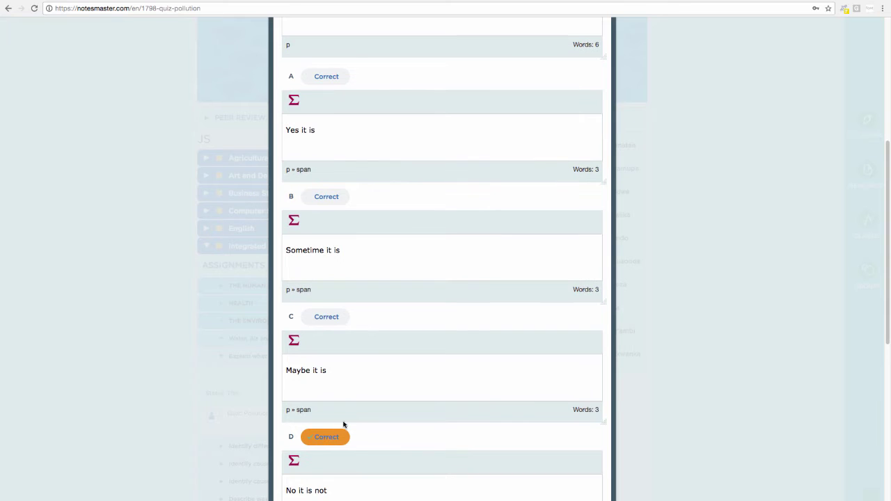
scroll(324, 440, "down", 1)
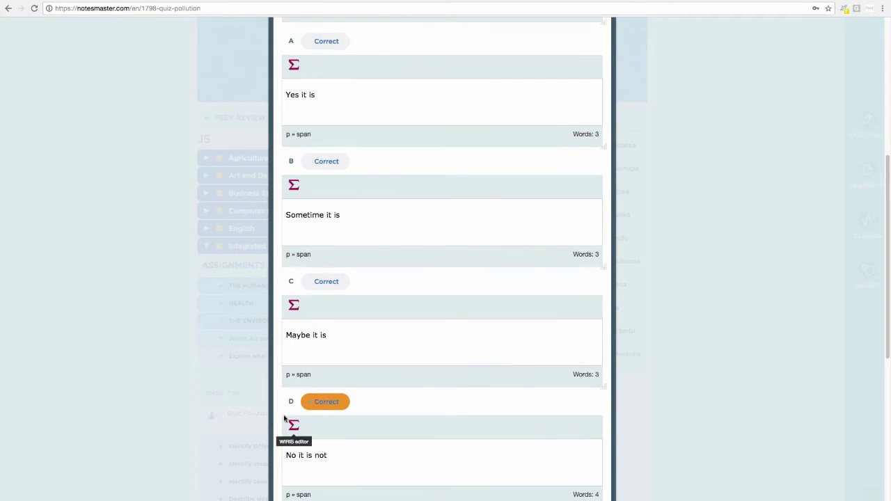
- Check the pollution question and its four answers, and save it to the quiz
scroll(329, 446, "down", 2)
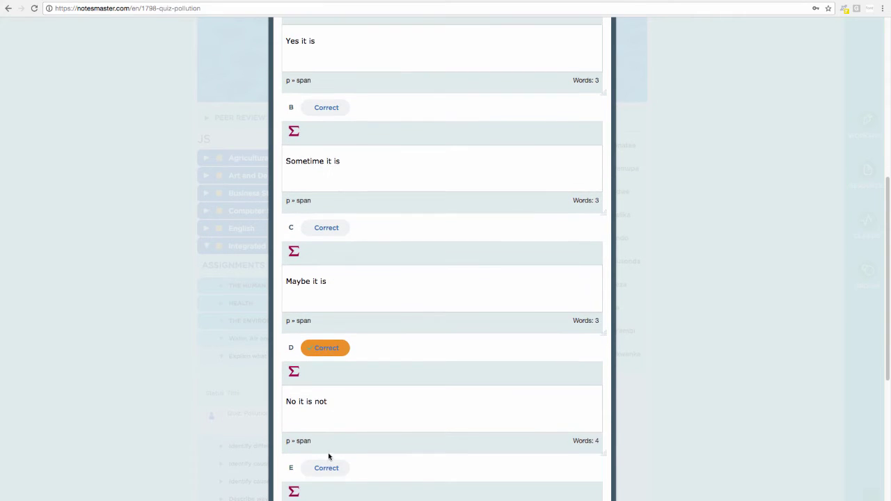
scroll(355, 483, "up", 10)
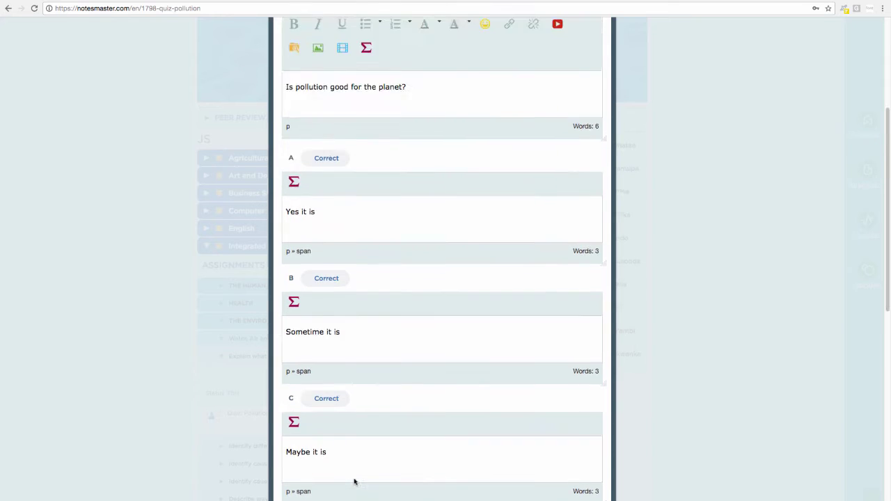
scroll(370, 257, "down", 10)
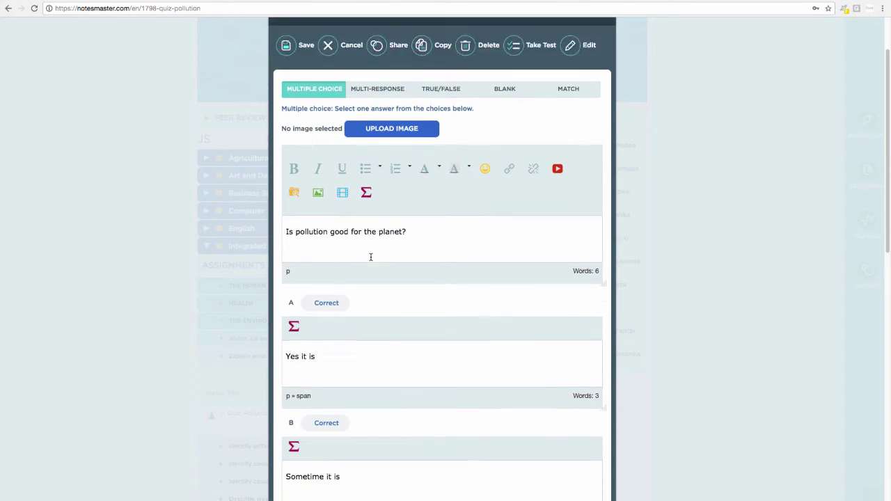
left_click(540, 434)
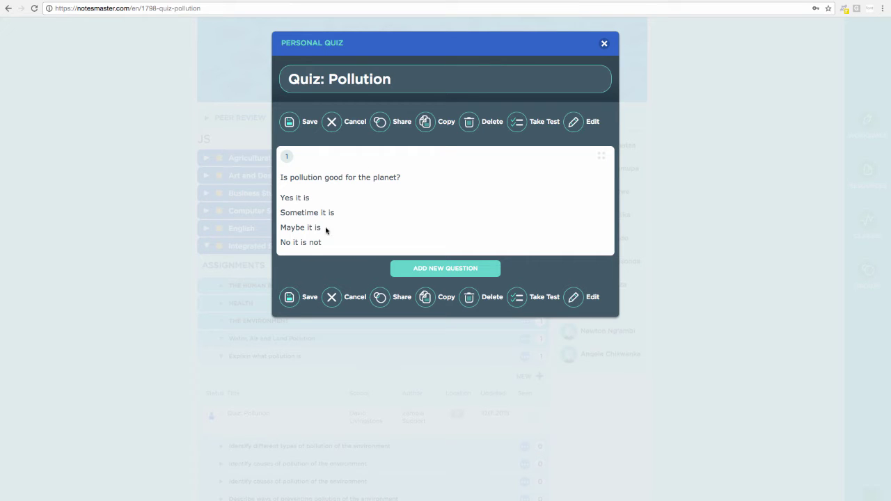
- Take the Pollution quiz as a test, answer "Maybe it is", and close the test
left_click(534, 132)
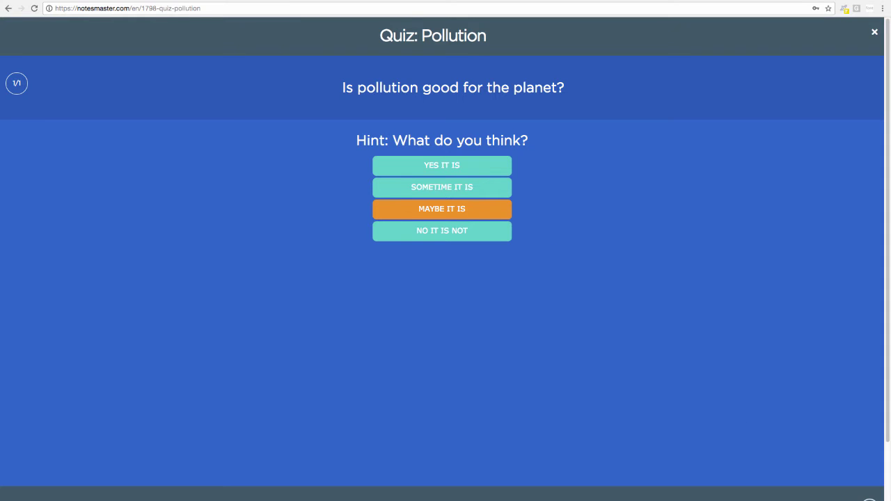
left_click(441, 209)
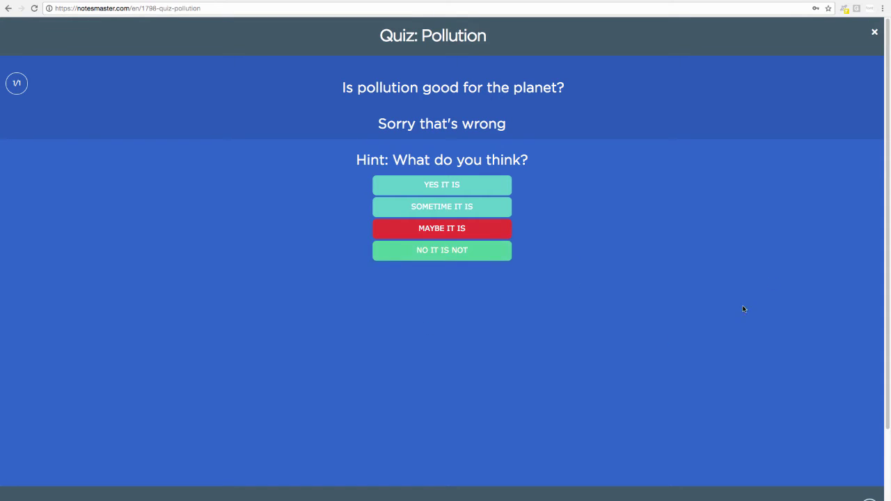
left_click(875, 34)
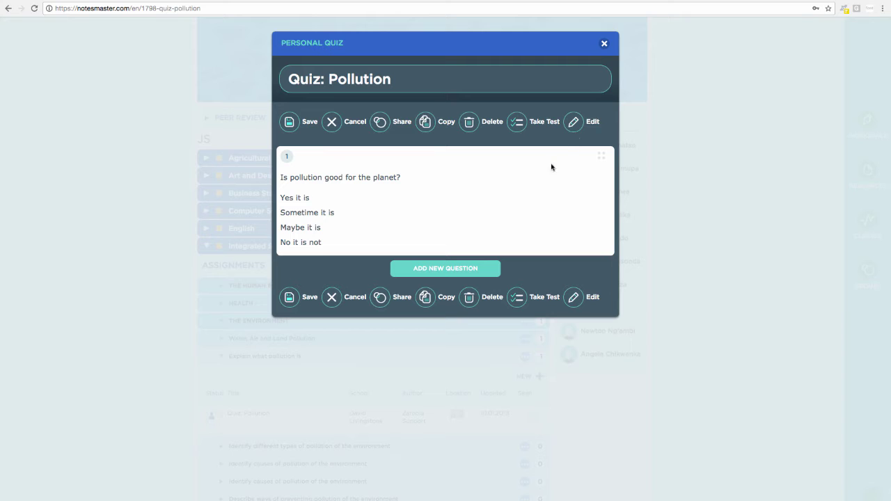
- Edit the quiz to set its time limit to 5 minutes, and save the reopened pollution question
left_click(578, 128)
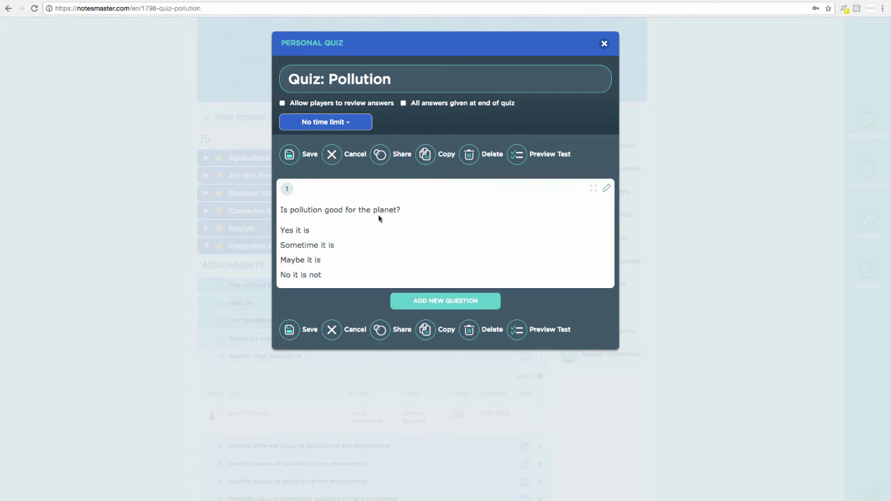
left_click(608, 190)
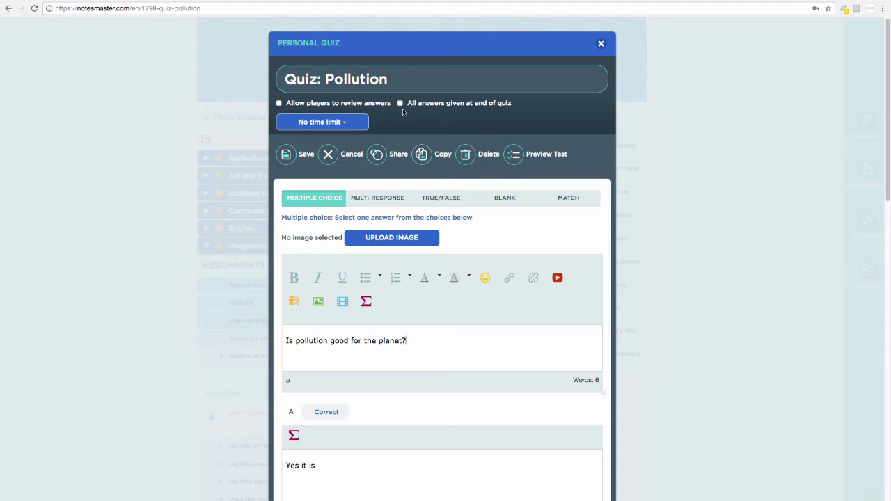
left_click(354, 126)
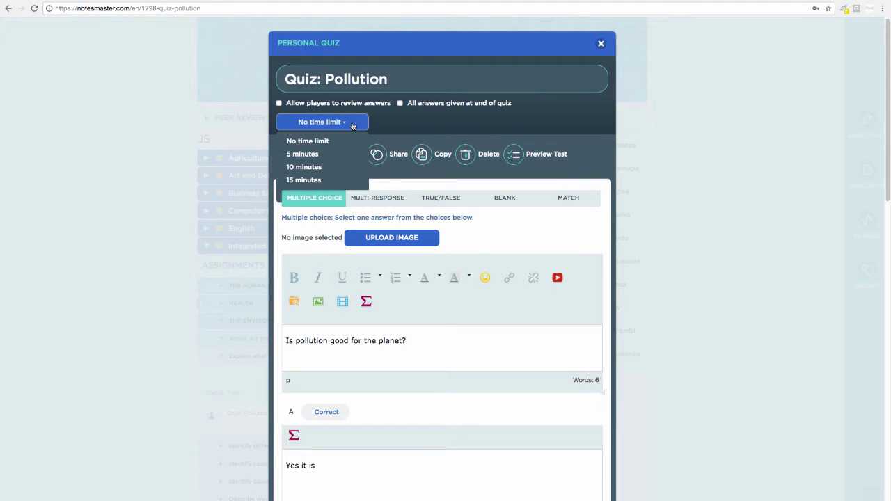
scroll(345, 129, "down", 1)
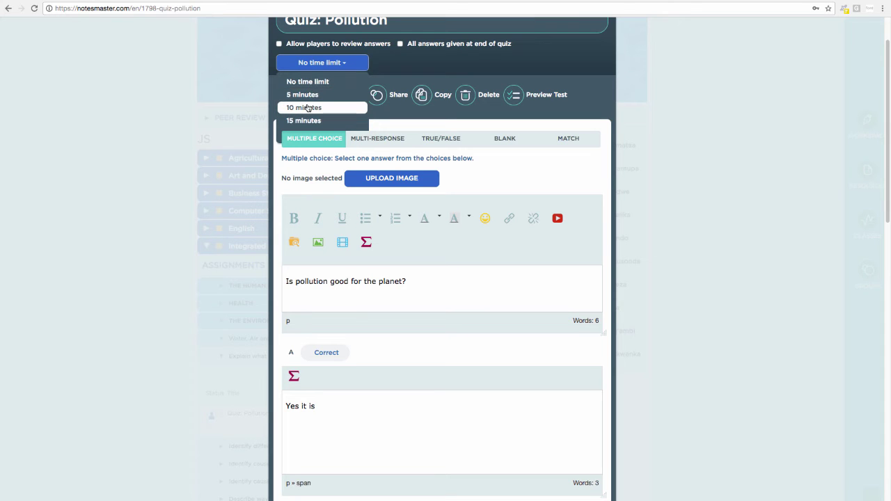
left_click(303, 94)
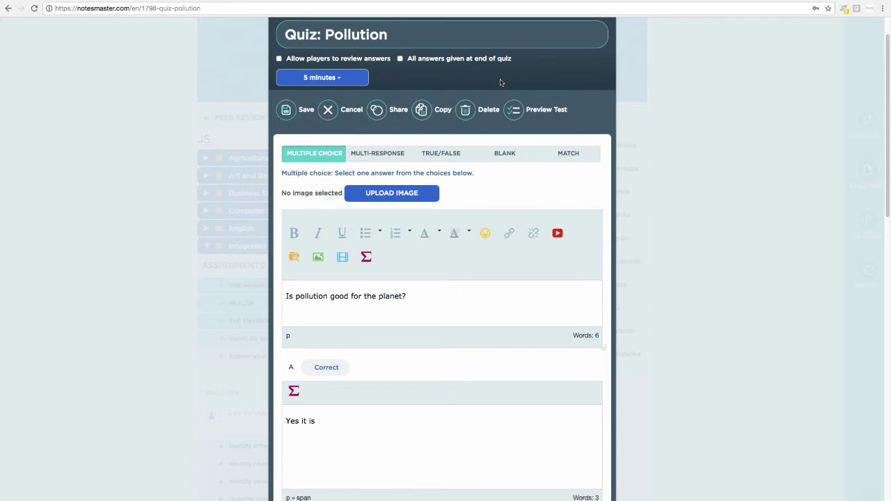
scroll(500, 83, "down", 10)
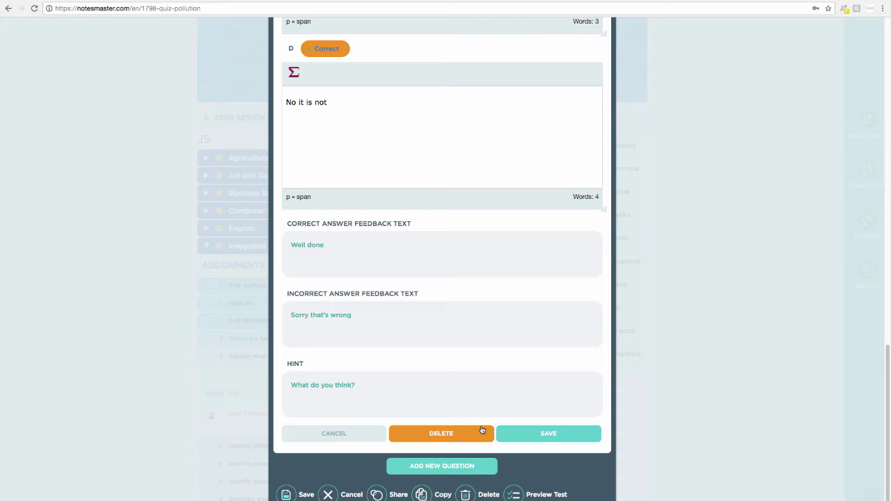
left_click(516, 436)
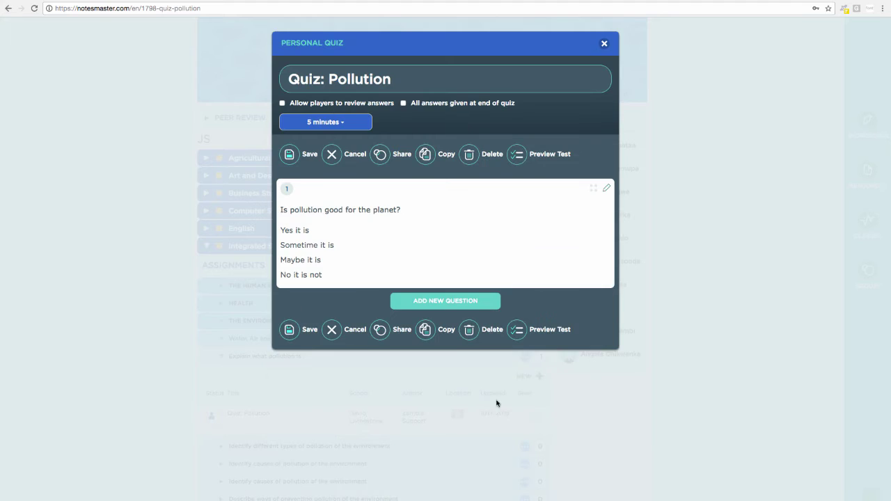
- Start a new multiple choice question with the text "Is plastic a pollutant?"
left_click(448, 307)
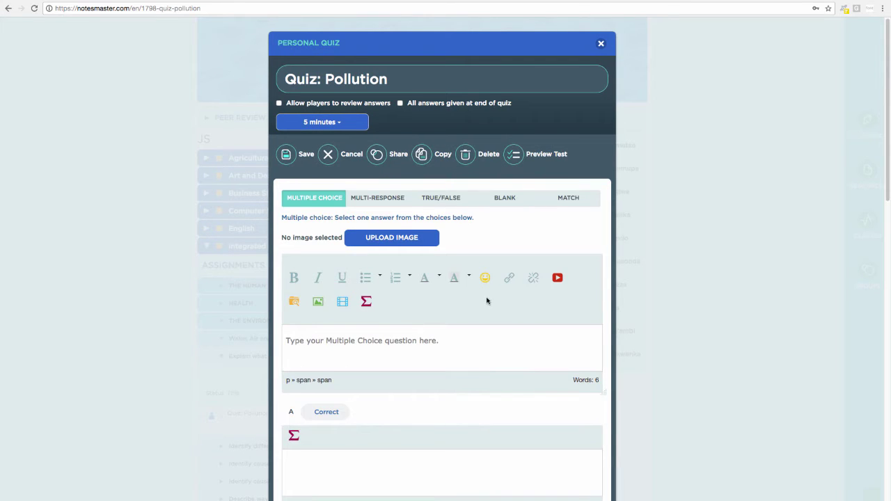
scroll(486, 301, "down", 2)
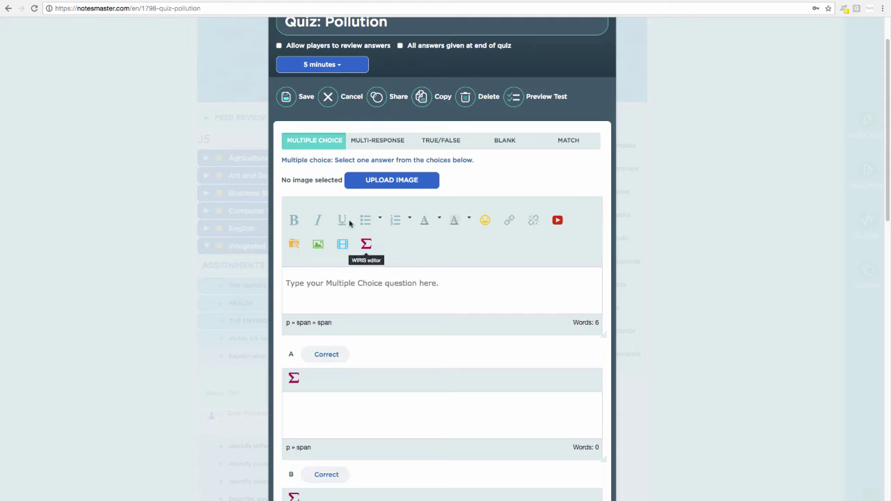
left_click(330, 286)
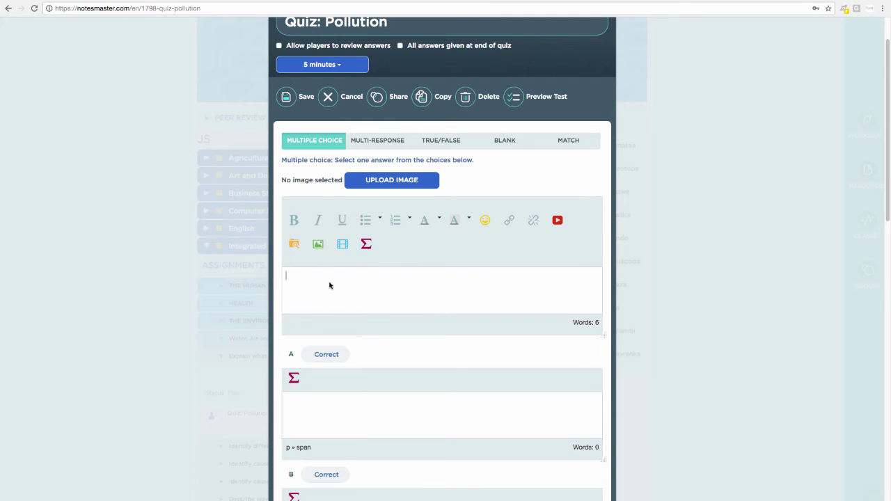
type("Is plastic a pollutnt")
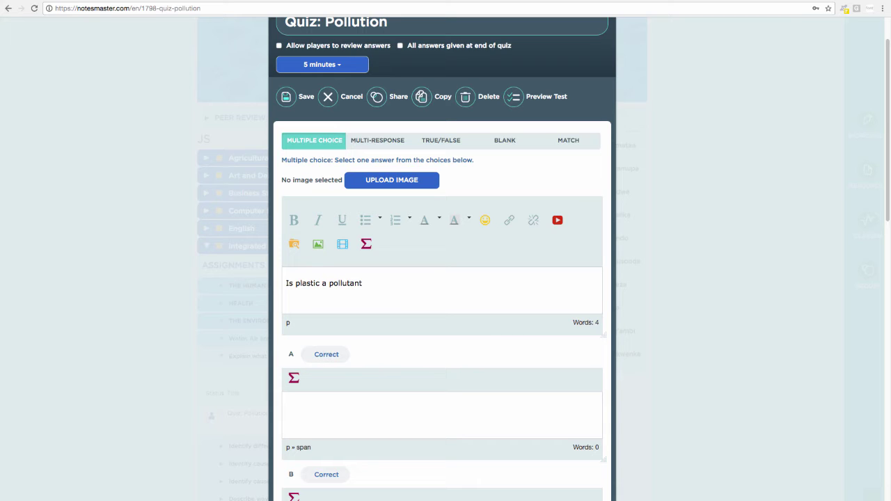
type(" ?")
- Fill in answer A with "Yes" and answer B with "No" for the plastic question
left_click(334, 411)
type("Yes")
scroll(411, 412, "down", 2)
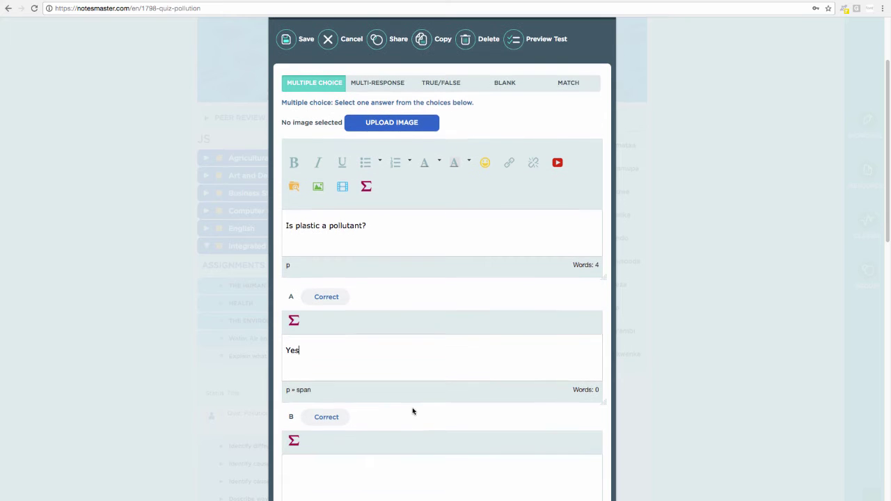
left_click(393, 469)
type("No")
- Fill in answer C with "Depends how it is recycled" and answer D with "Never"
scroll(411, 460, "down", 4)
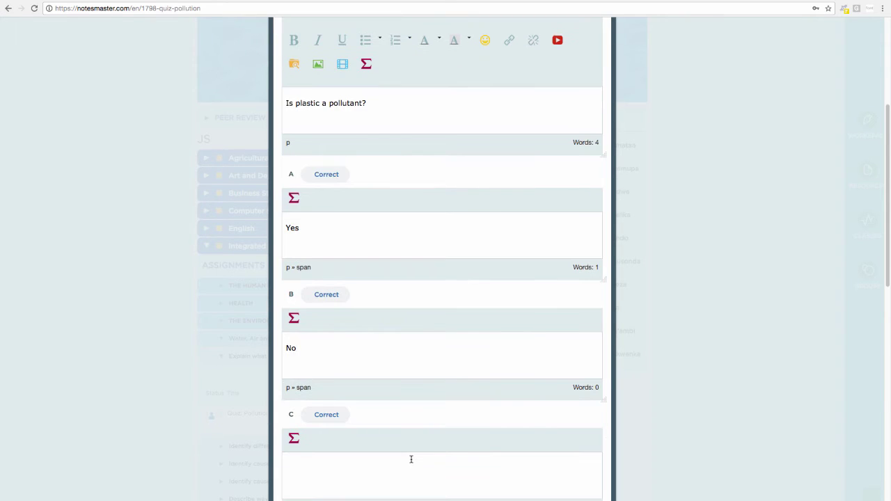
type("Depends how it is recycled")
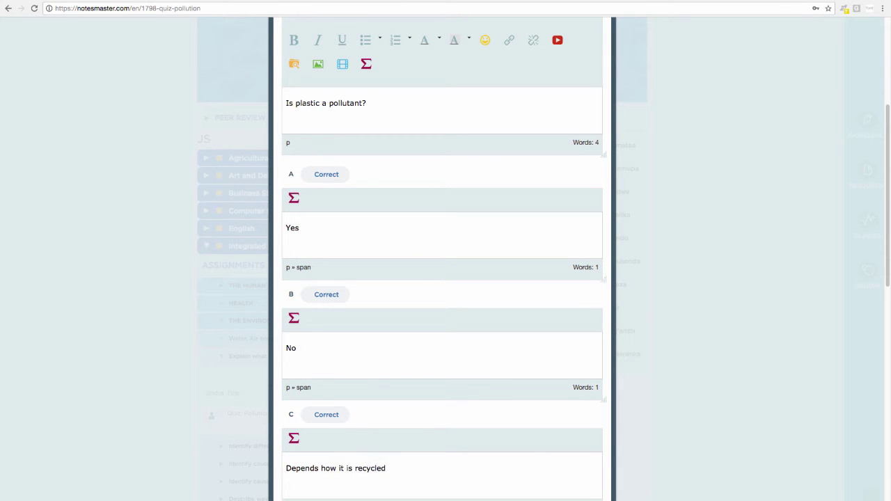
scroll(414, 455, "down", 5)
left_click(418, 459)
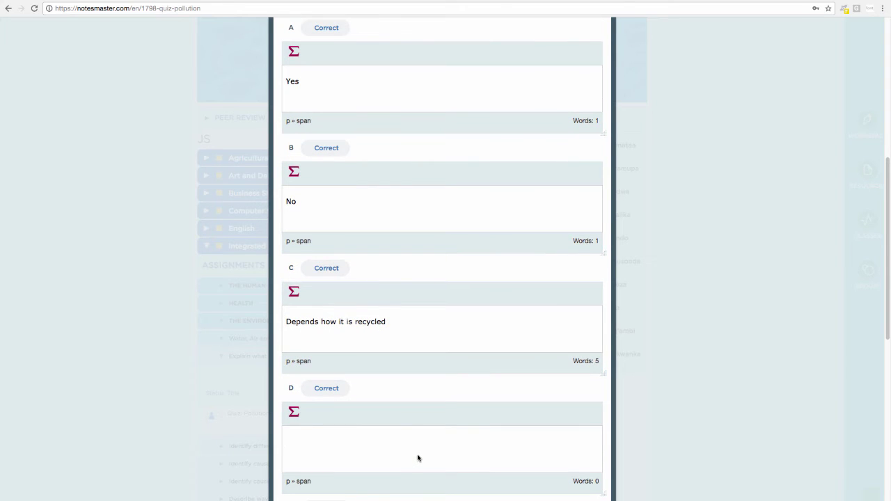
type("Never")
- Enter "Brilliant" as the correct answer feedback and "Sorry" as the incorrect answer feedback
scroll(424, 414, "down", 10)
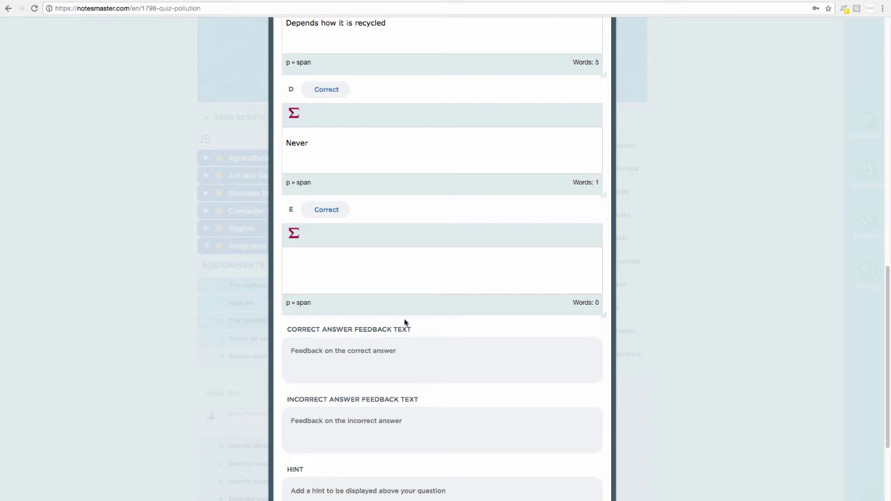
left_click(405, 352)
type("Brillinat")
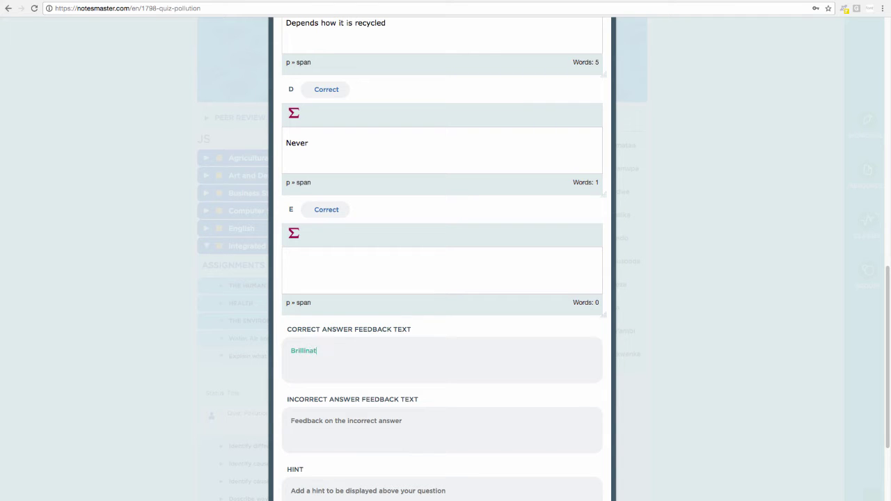
key("BackSpace")
key("BackSpace")
key("BackSpace")
type("ant")
scroll(405, 322, "down", 1)
left_click(394, 401)
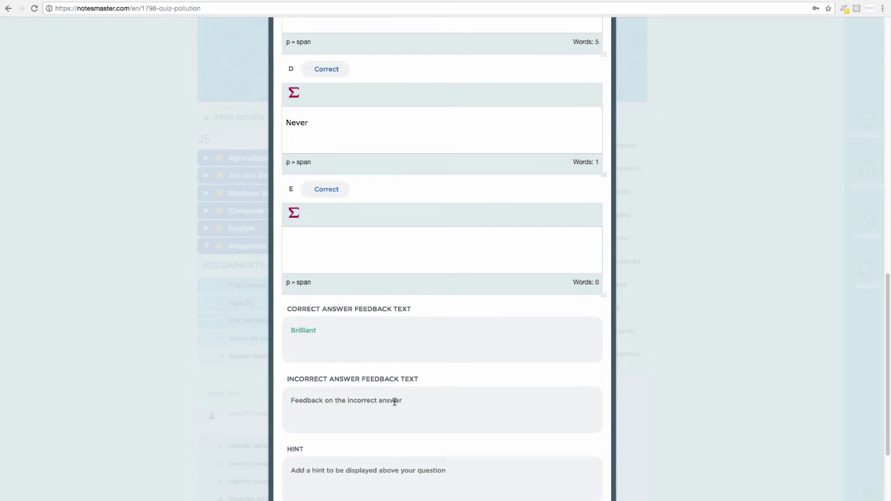
type("Sorry")
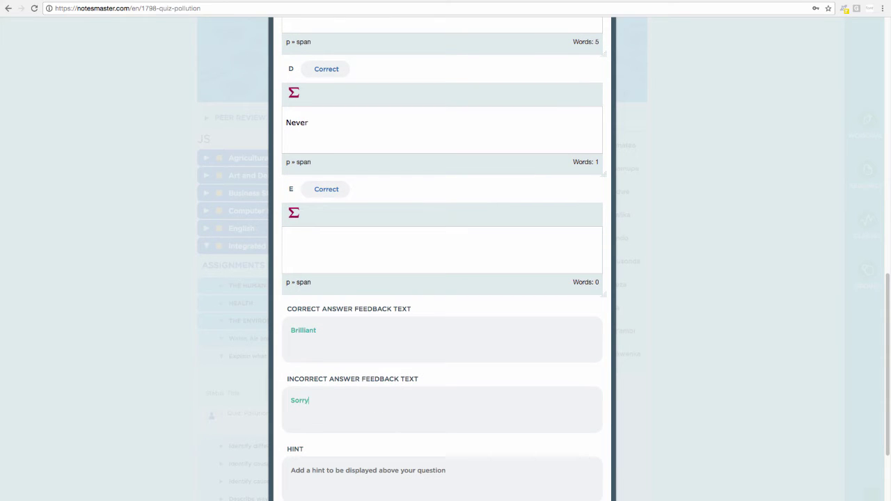
- Enter "Is plastic good in your household?" as the hint for the plastic question
scroll(391, 416, "down", 1)
left_click(395, 439)
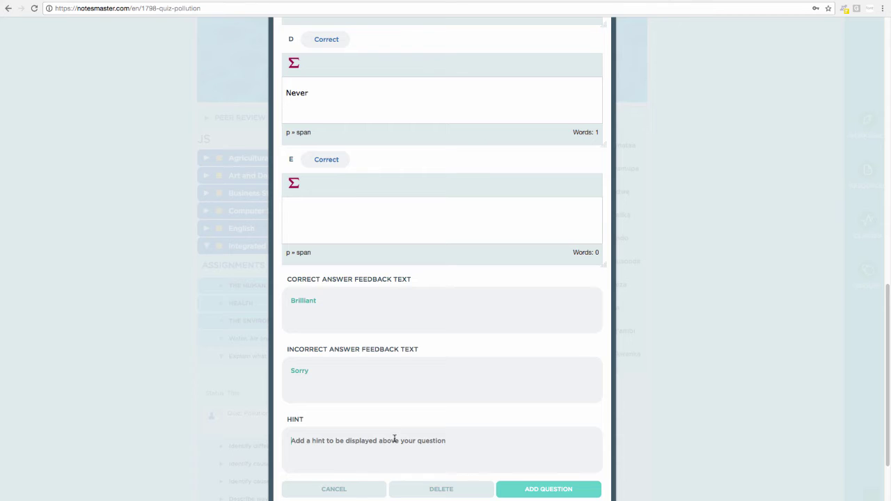
type("I")
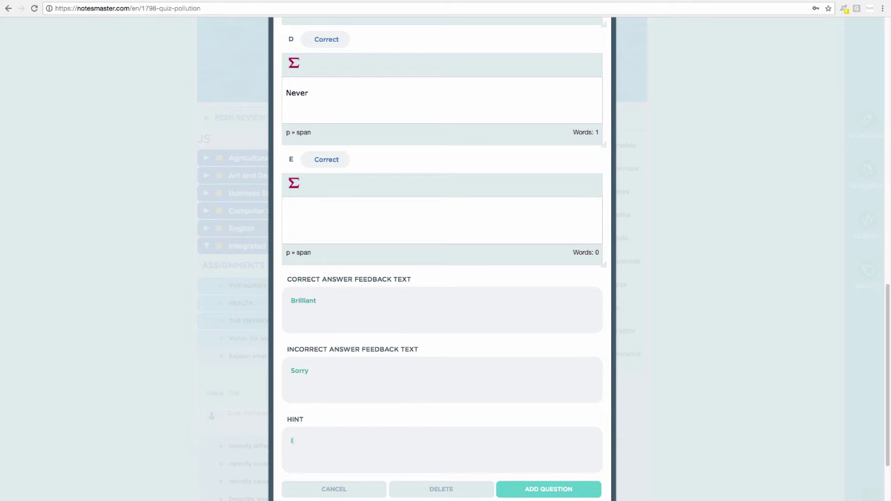
type("s plastic good in your household?")
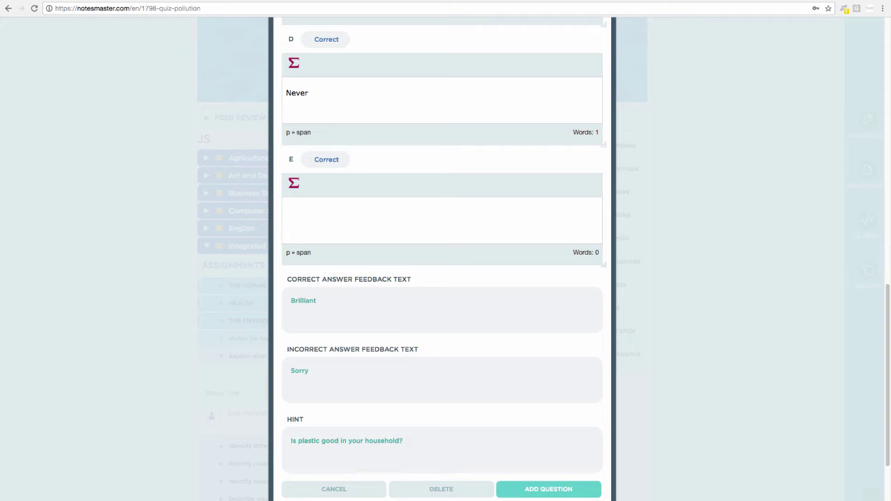
- Review the plastic question's text and answers, and add the question to the quiz
scroll(513, 438, "up", 2)
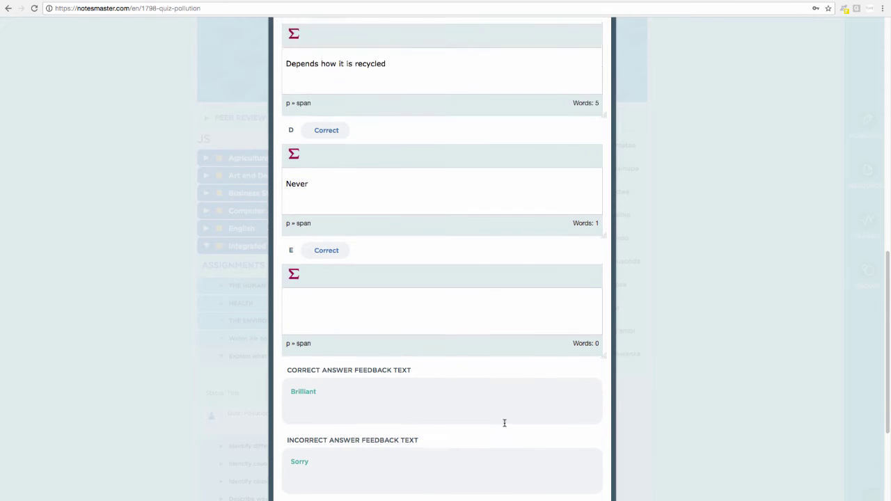
scroll(487, 414, "up", 2)
scroll(390, 323, "up", 6)
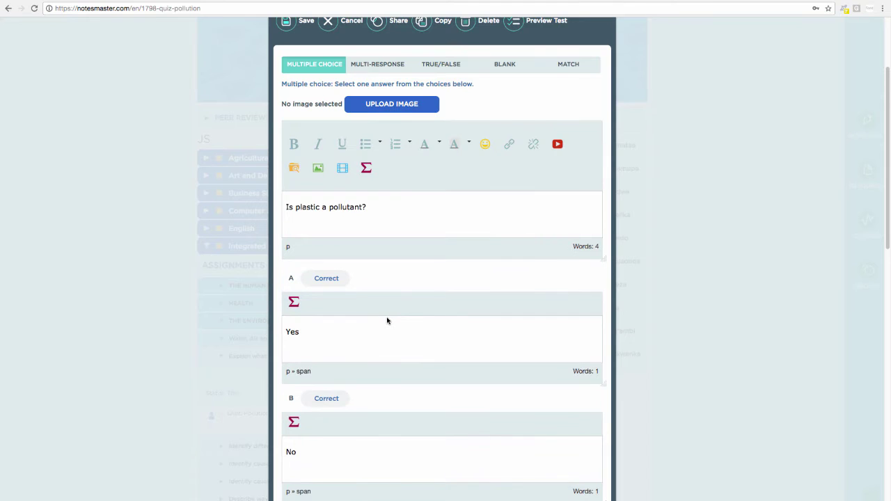
scroll(390, 322, "down", 10)
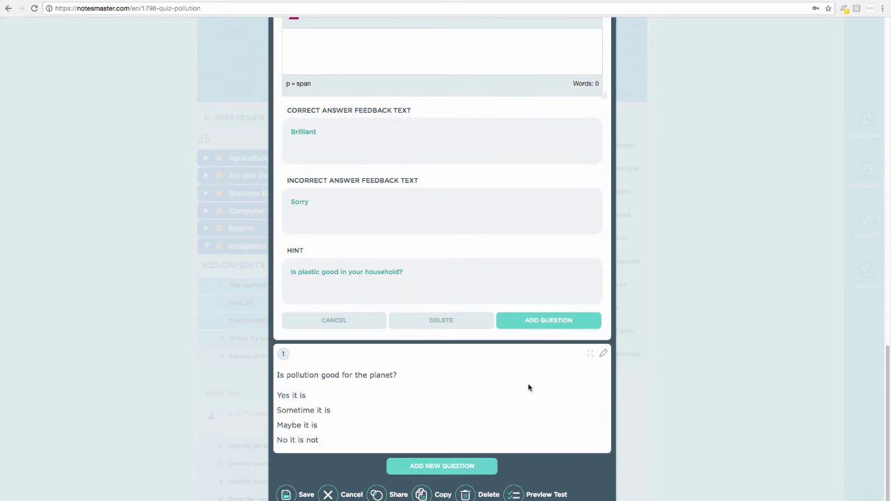
left_click(549, 328)
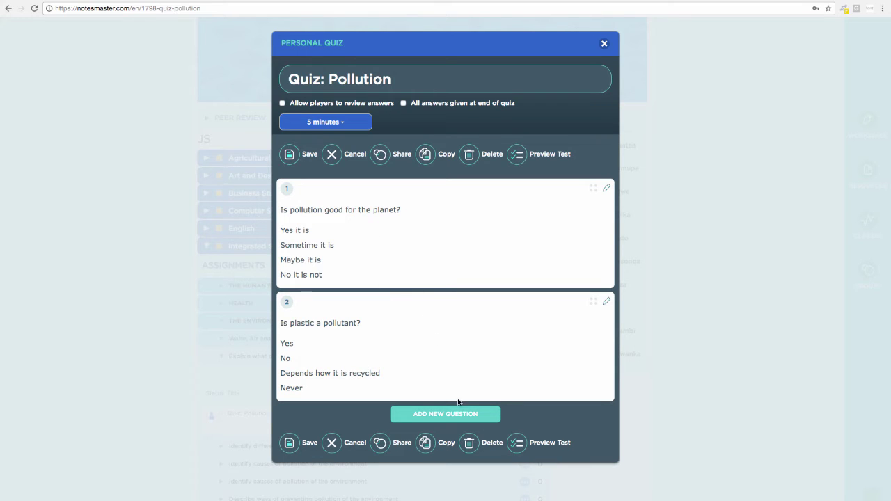
- Start a new multi-response question and enter "Which can cause pollution?" as its text
left_click(442, 417)
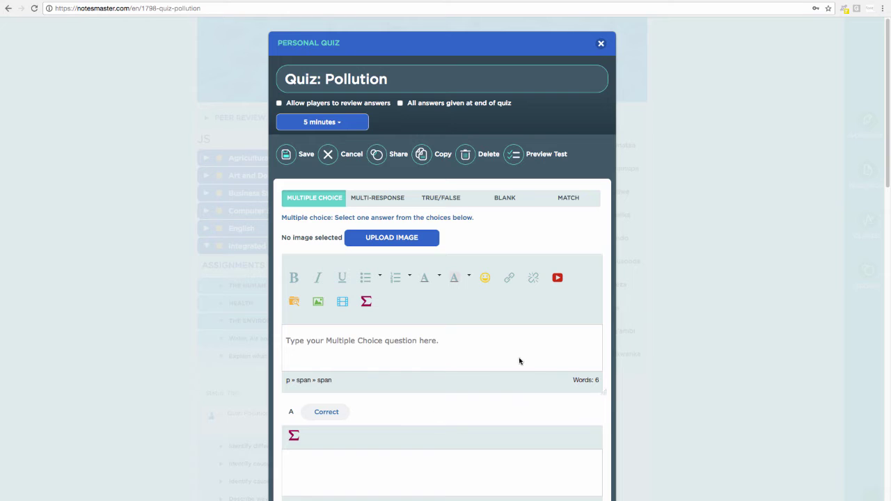
left_click(395, 202)
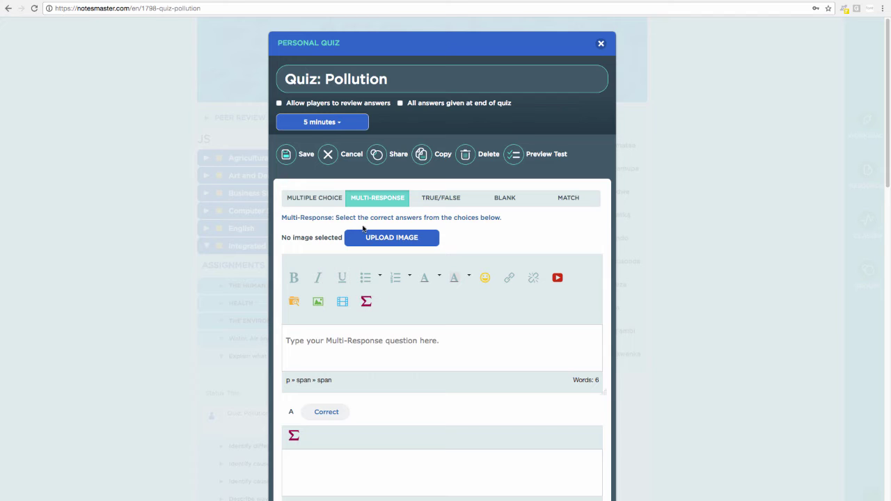
left_click(361, 341)
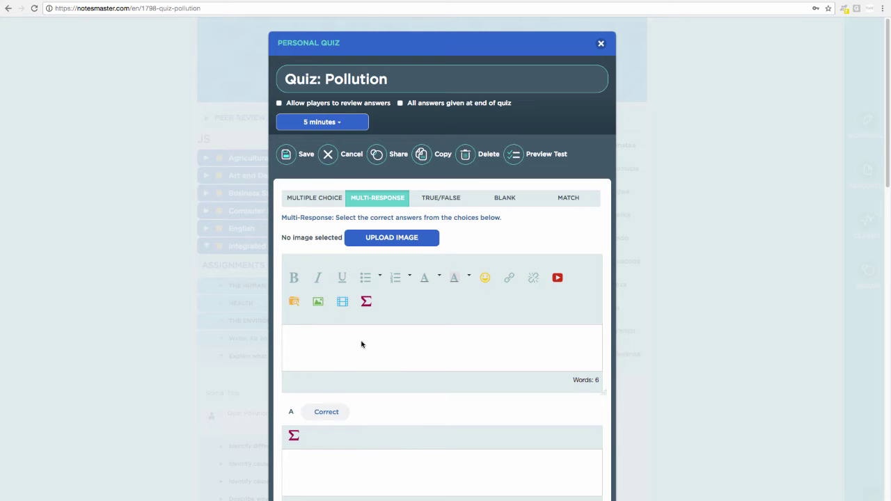
type("Which can cause pollution?")
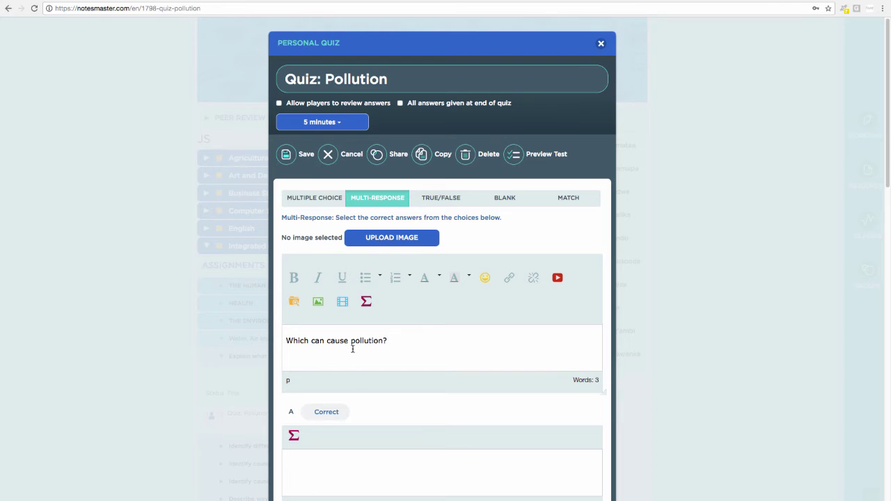
- Fill in answer A with "Petrol", answer B with "Plastic" and answer C with "Paper"
scroll(352, 349, "down", 3)
left_click(398, 268)
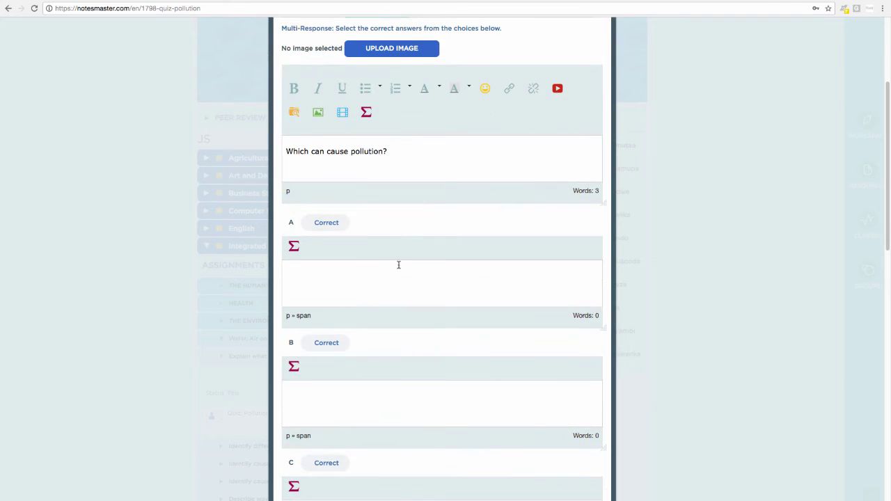
type("Petrol")
left_click(503, 390)
type("Pla")
scroll(525, 388, "down", 3)
left_click(502, 421)
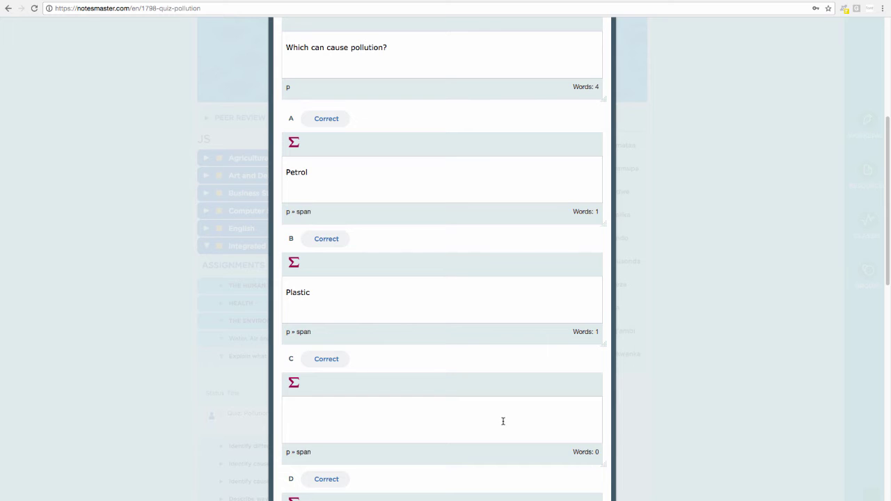
type("Paper")
- Fill in answer D with "Waste" and answer E with "Oxygen"
scroll(499, 422, "down", 5)
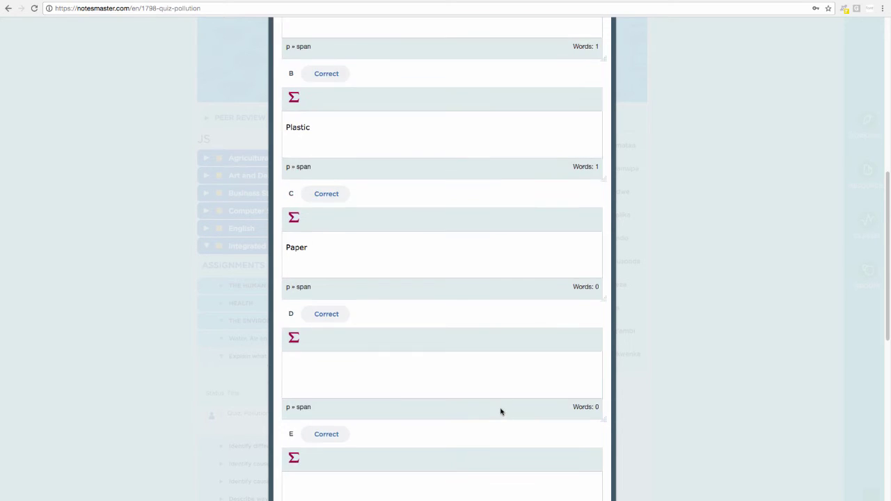
type("Waste")
scroll(553, 360, "down", 4)
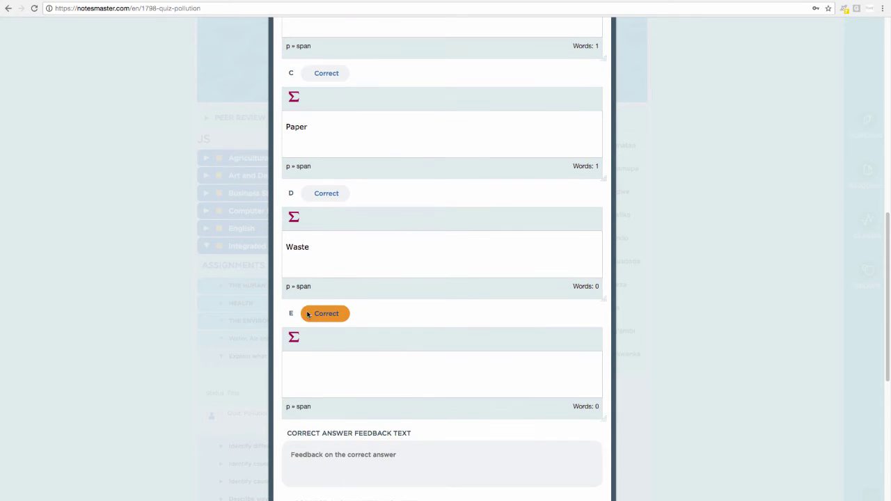
left_click(330, 378)
type("O")
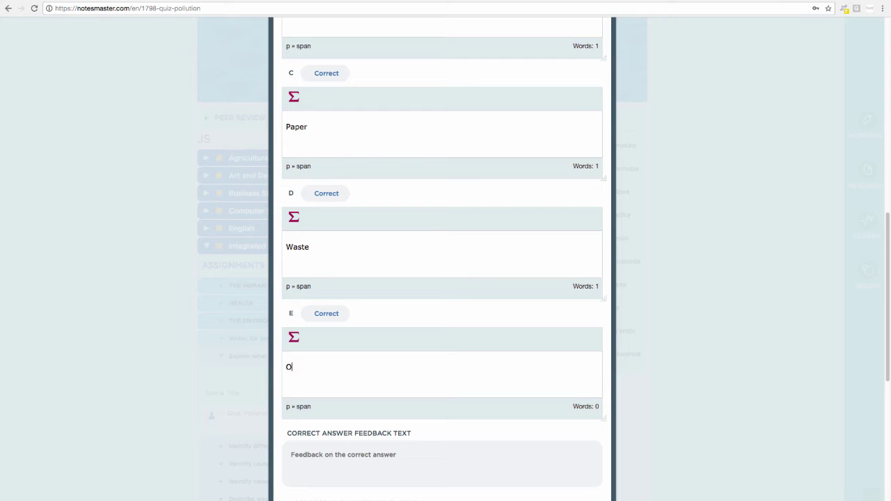
type("xygen")
- Mark answer E, "Oxygen", as correct for the multi-response question
scroll(368, 258, "up", 5)
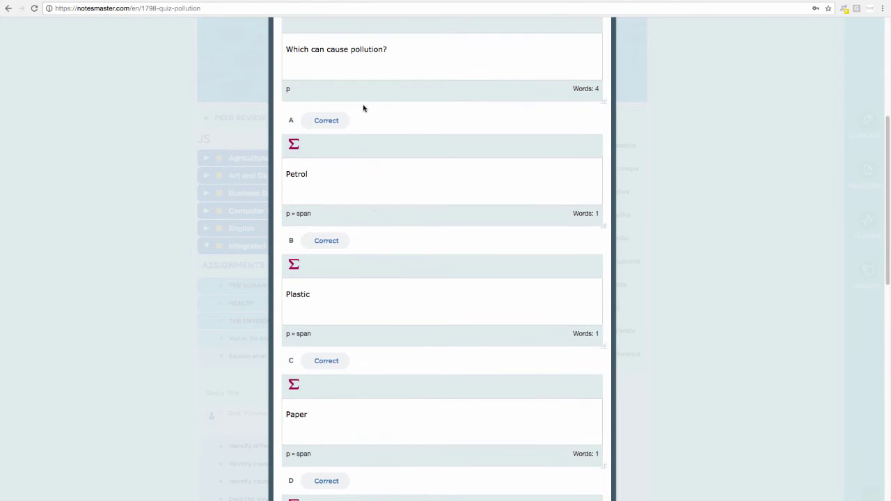
scroll(354, 96, "up", 2)
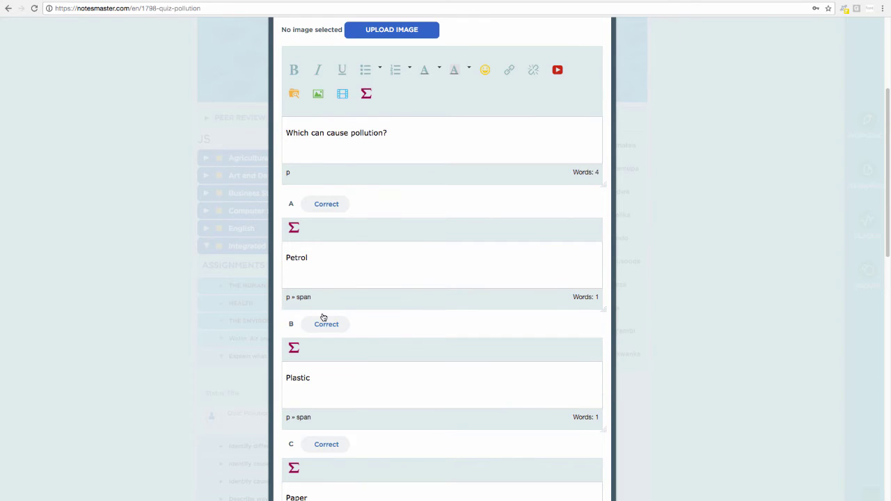
scroll(337, 420, "down", 3)
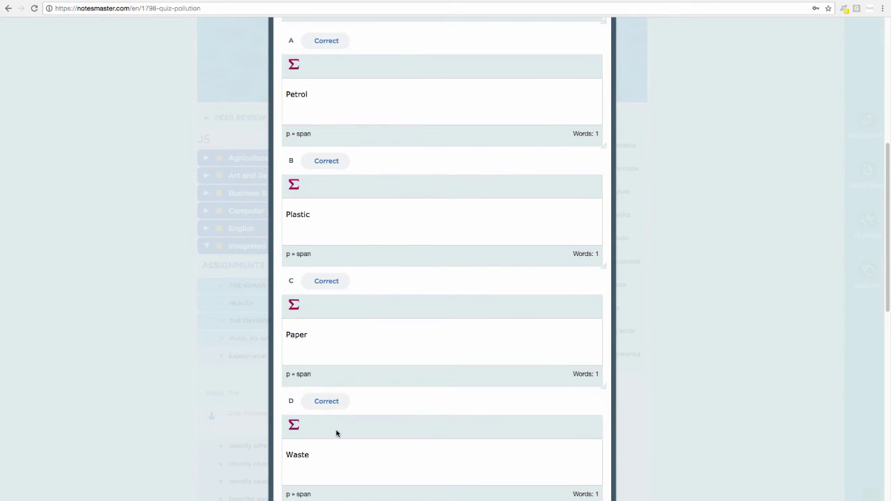
scroll(336, 433, "down", 3)
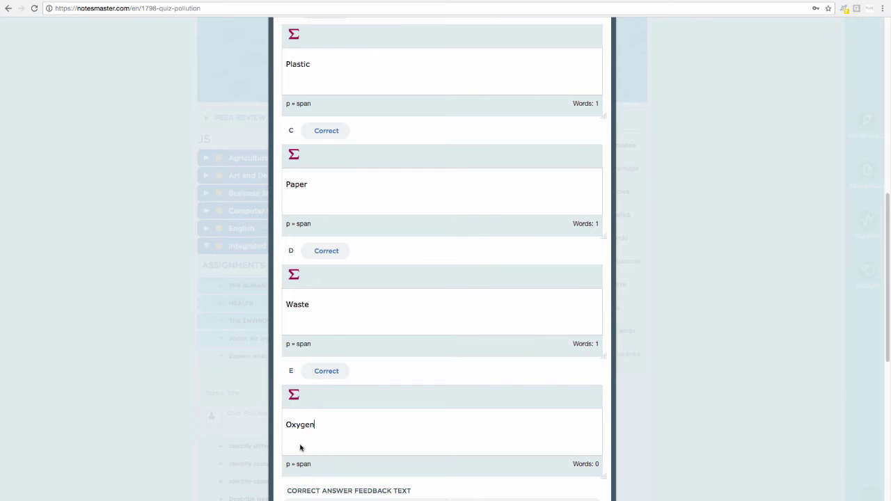
left_click(338, 371)
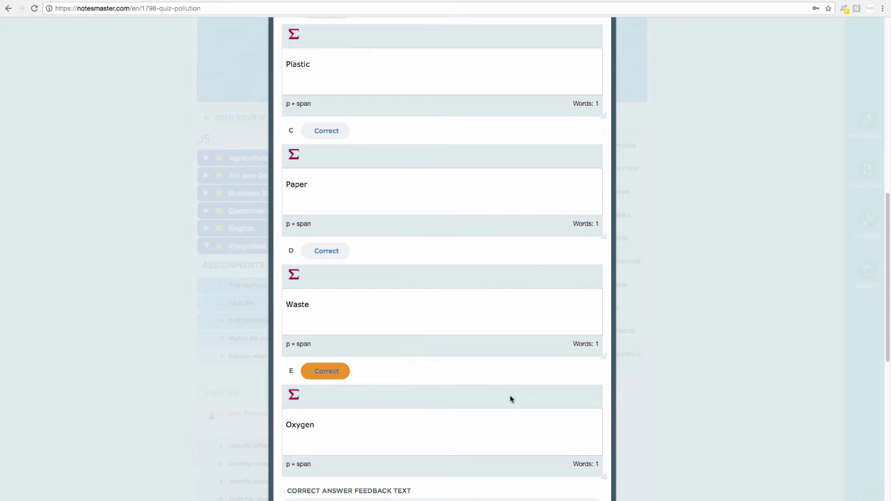
- Replace the text of answer C with "Steam" and mark that answer as correct too
scroll(510, 399, "down", 3)
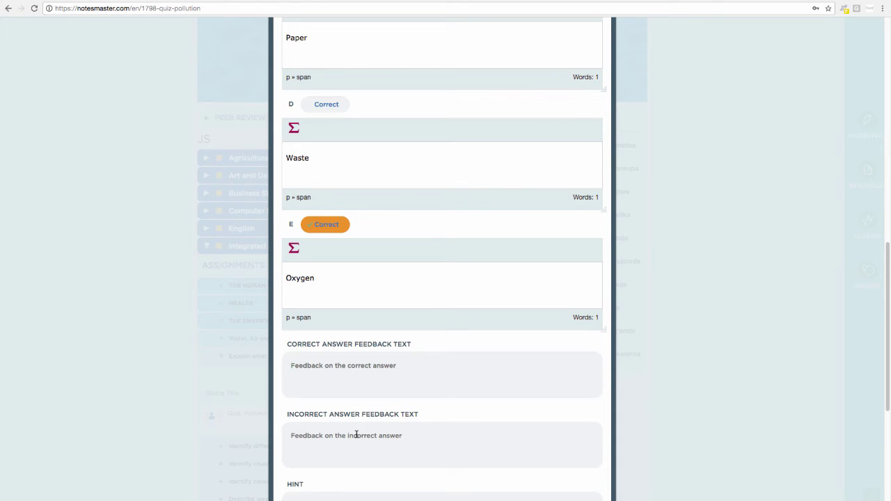
scroll(356, 435, "down", 2)
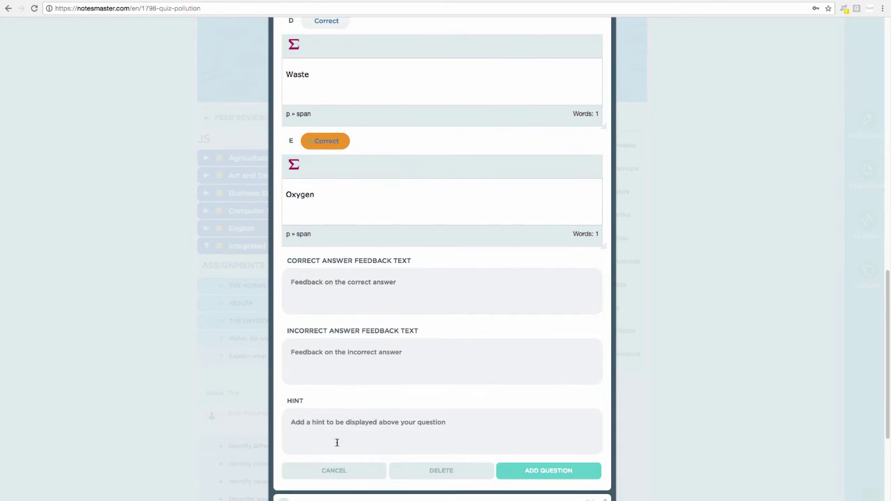
scroll(380, 440, "up", 2)
scroll(344, 331, "up", 2)
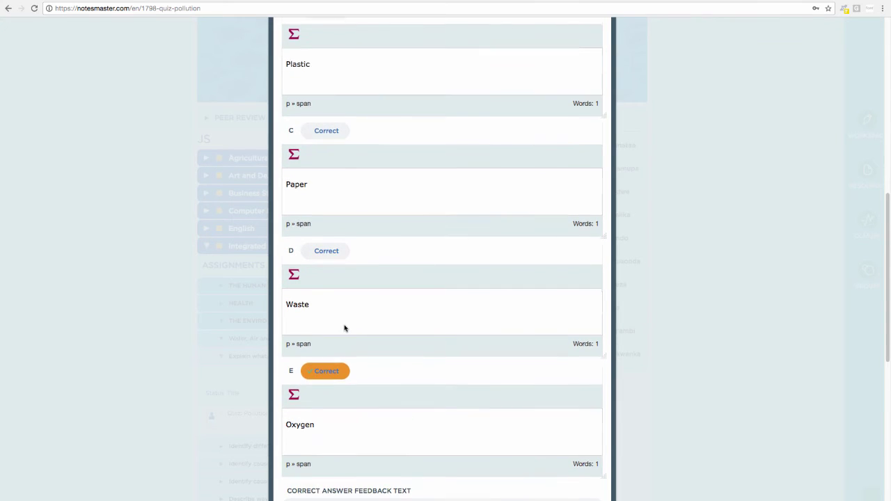
scroll(344, 328, "up", 8)
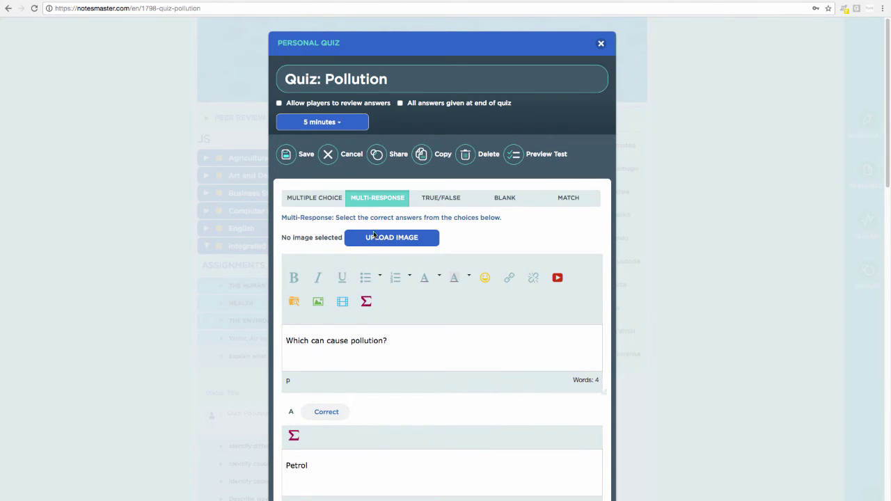
scroll(365, 418, "down", 5)
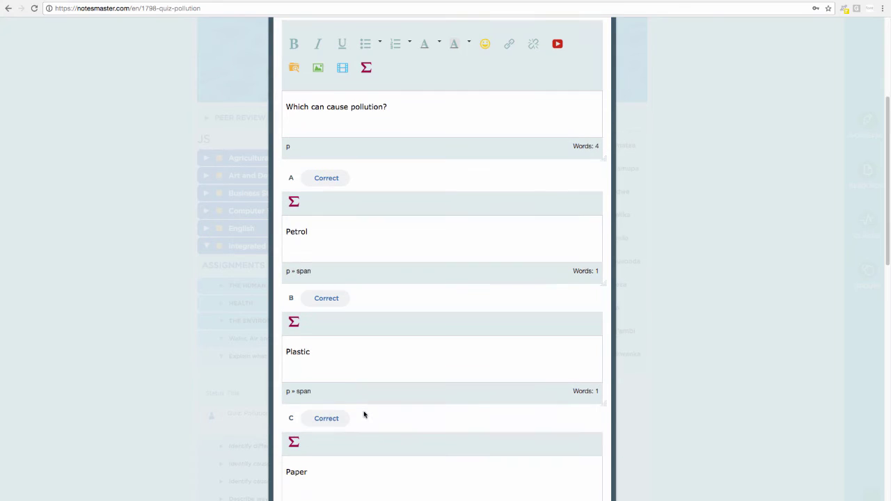
scroll(344, 390, "down", 2)
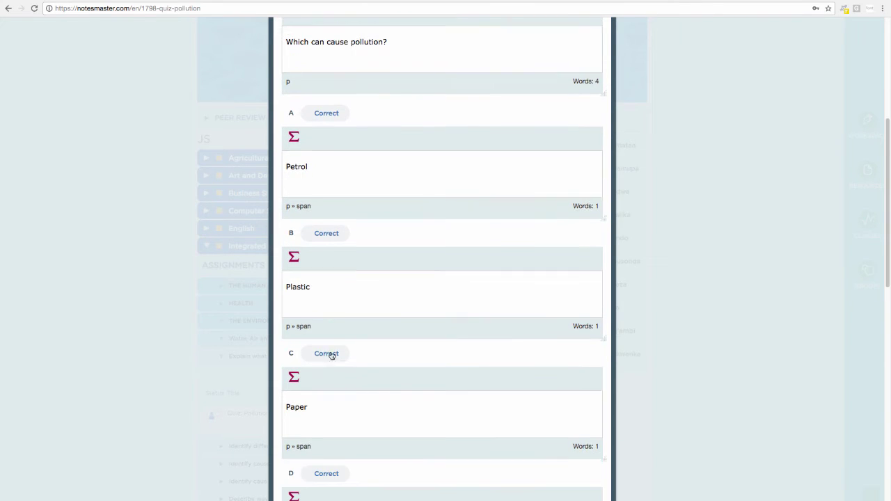
left_click(311, 408)
key("BackSpace")
key("BackSpace")
key("BackSpace")
type("St")
scroll(337, 442, "down", 3)
left_click(338, 244)
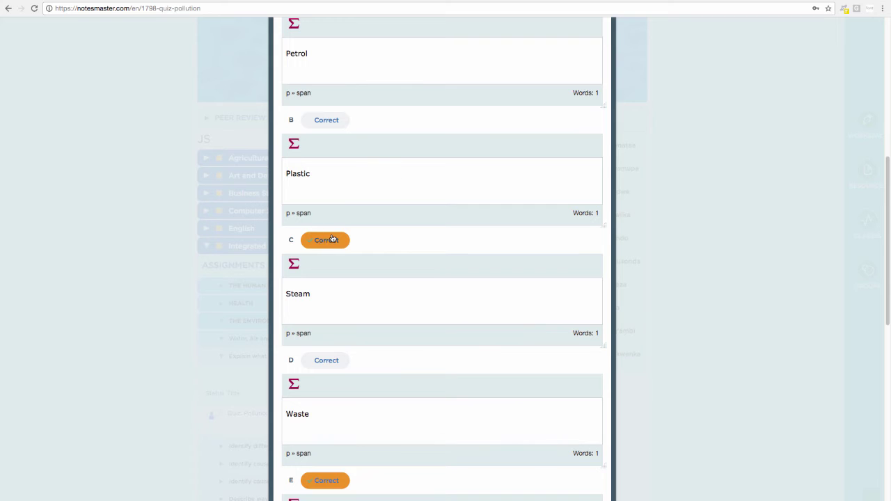
- Check the multi-response question's answers and add the question to the quiz without feedback or a hint
scroll(347, 254, "down", 2)
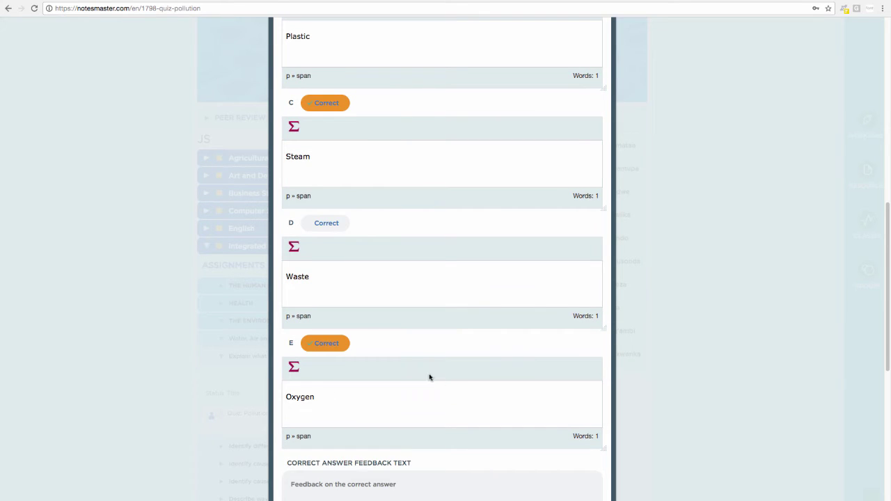
scroll(425, 348, "up", 1)
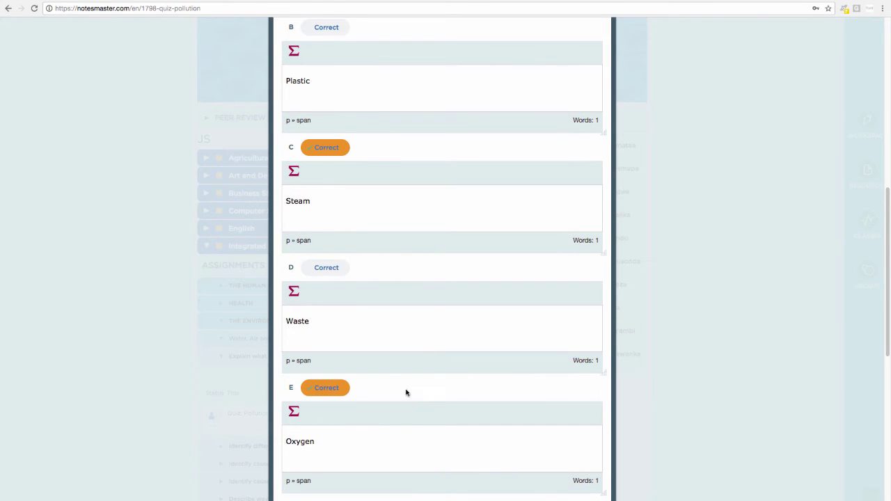
scroll(418, 256, "up", 5)
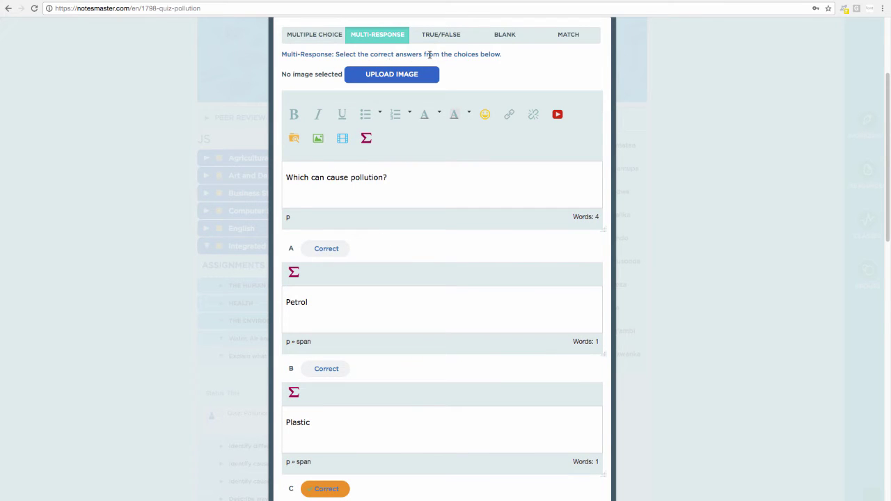
scroll(436, 155, "down", 7)
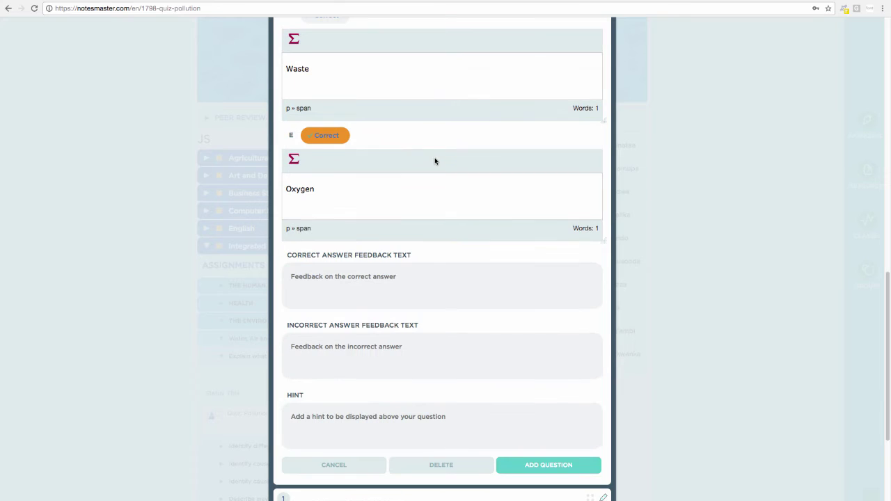
left_click(521, 467)
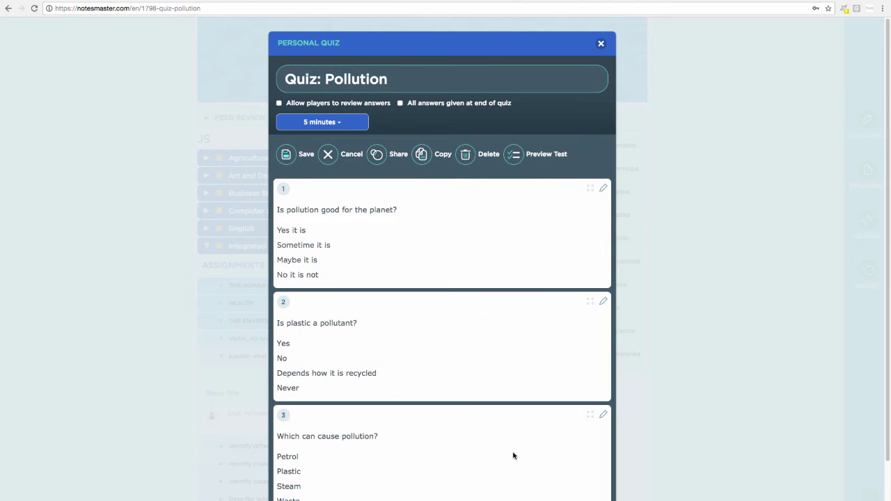
- Open question 2, "Is plastic a pollutant?", for editing and check which of its answers is marked correct
scroll(498, 449, "down", 1)
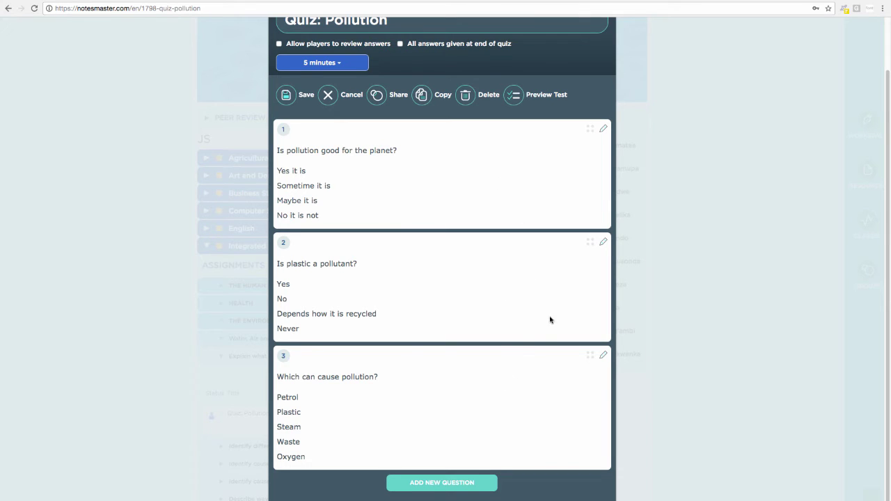
left_click(603, 243)
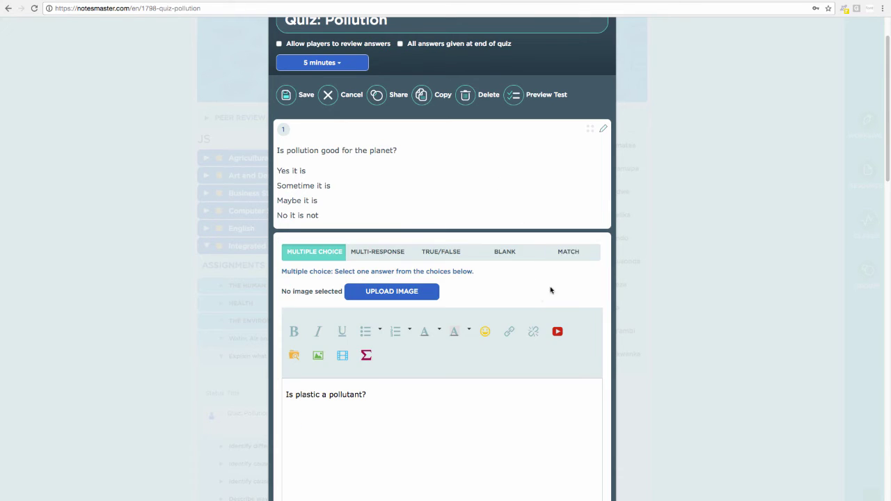
scroll(498, 384, "down", 5)
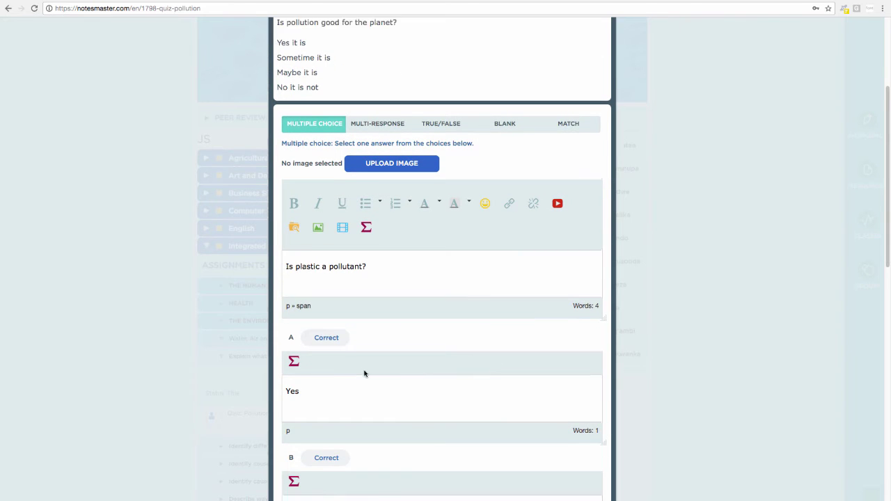
scroll(341, 339, "down", 4)
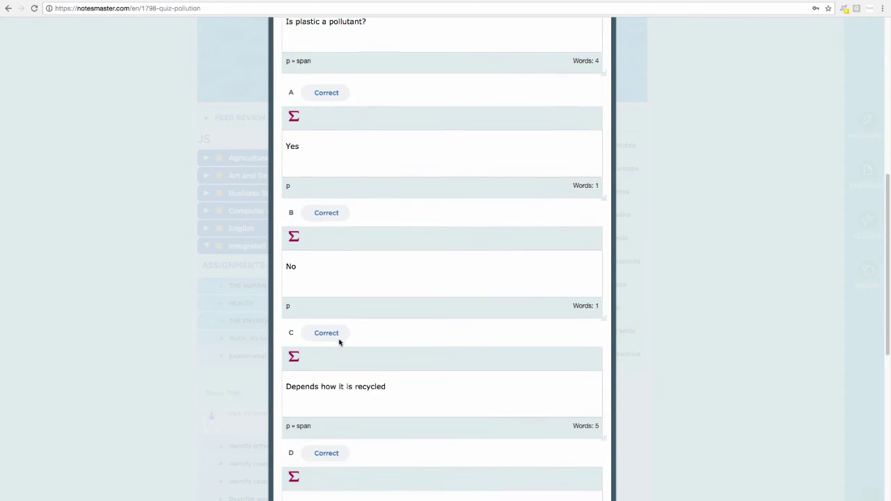
scroll(344, 374, "down", 1)
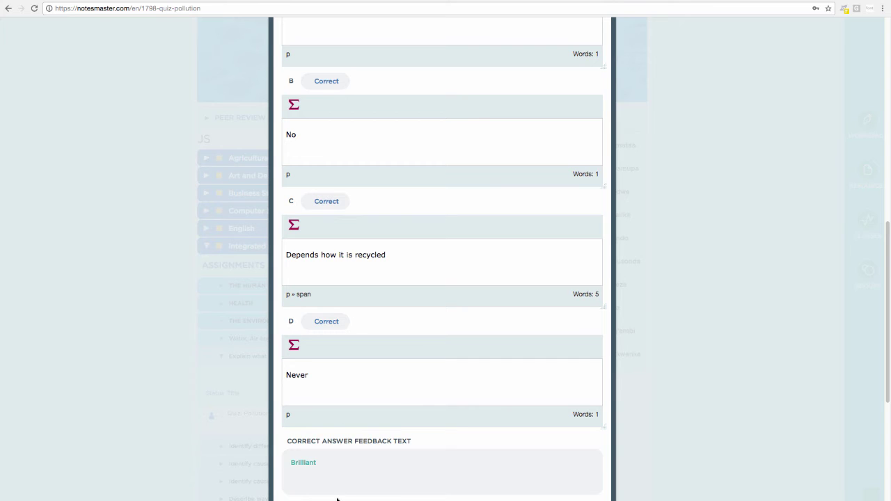
scroll(339, 441, "up", 8)
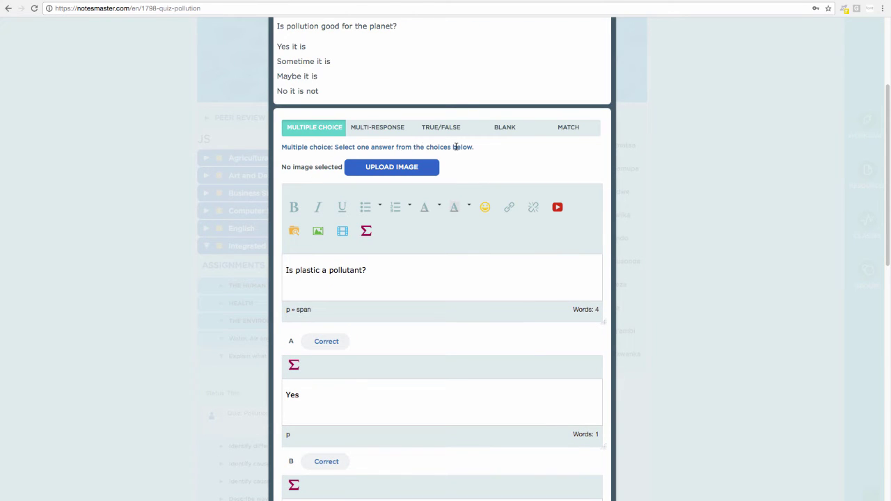
scroll(362, 321, "down", 2)
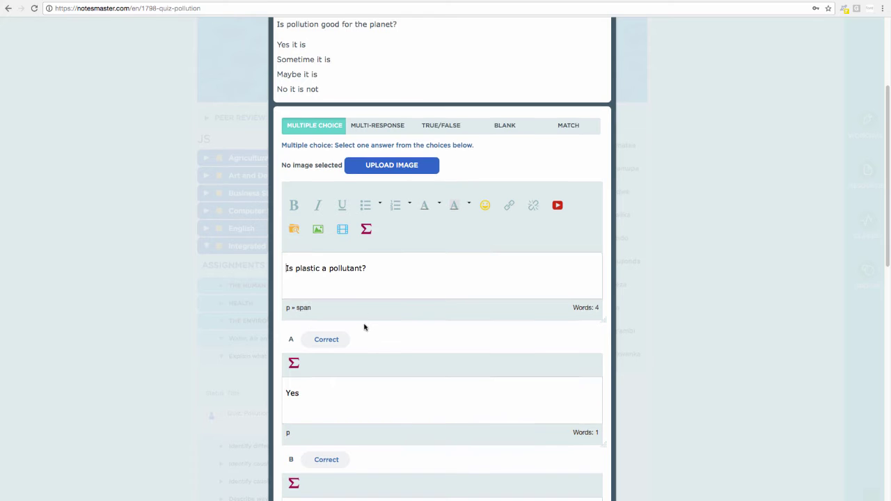
scroll(324, 376, "down", 1)
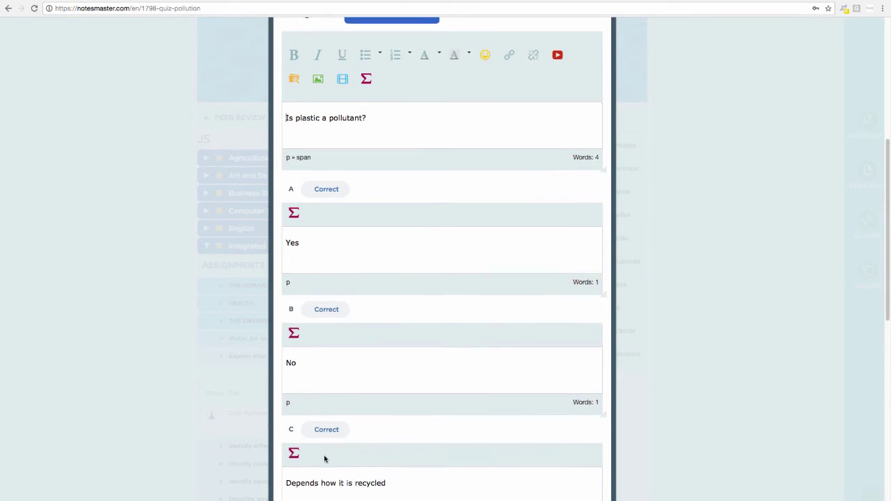
scroll(327, 453, "down", 1)
scroll(330, 443, "down", 2)
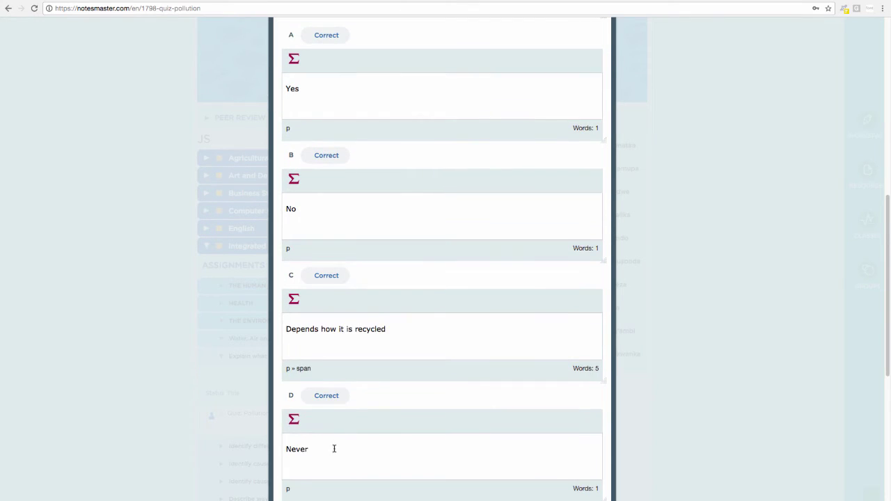
scroll(336, 446, "up", 3)
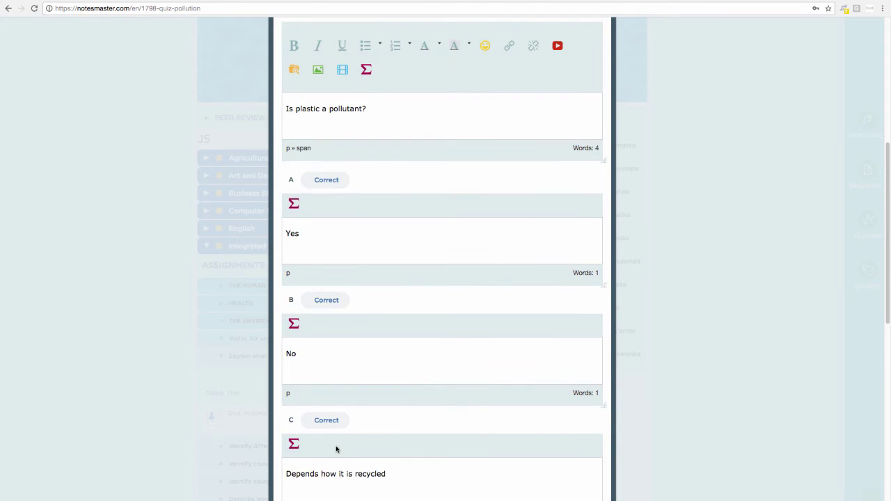
scroll(346, 436, "up", 2)
- Mark answer A, "Yes", as correct, try answer B instead, and return the correct mark to answer A
left_click(327, 256)
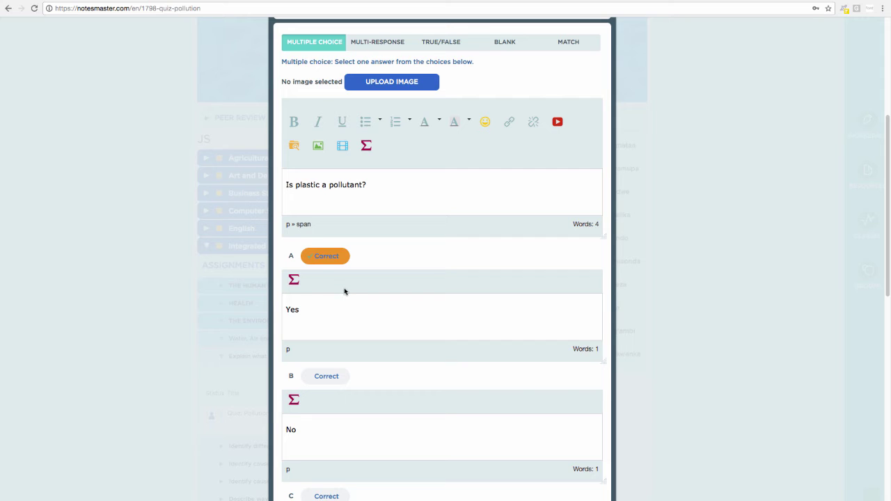
left_click(326, 376)
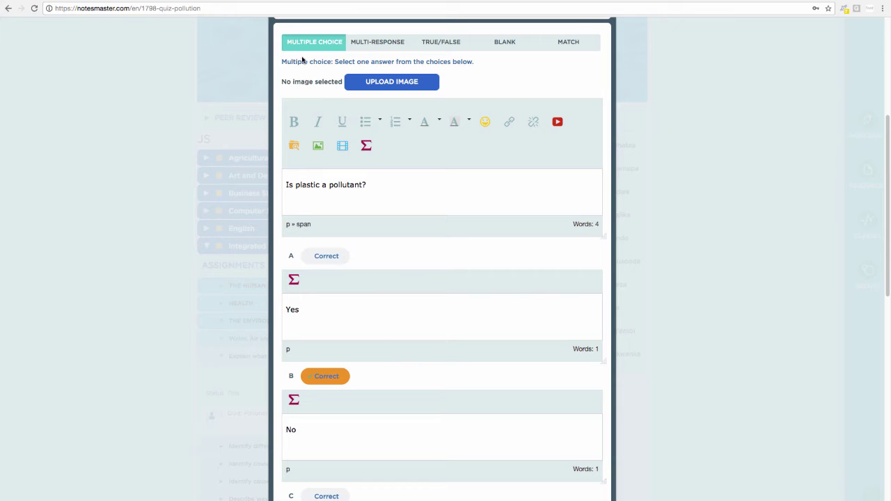
left_click(328, 255)
- Clear the text "Depends how it is recycled" from answer C
scroll(365, 268, "down", 2)
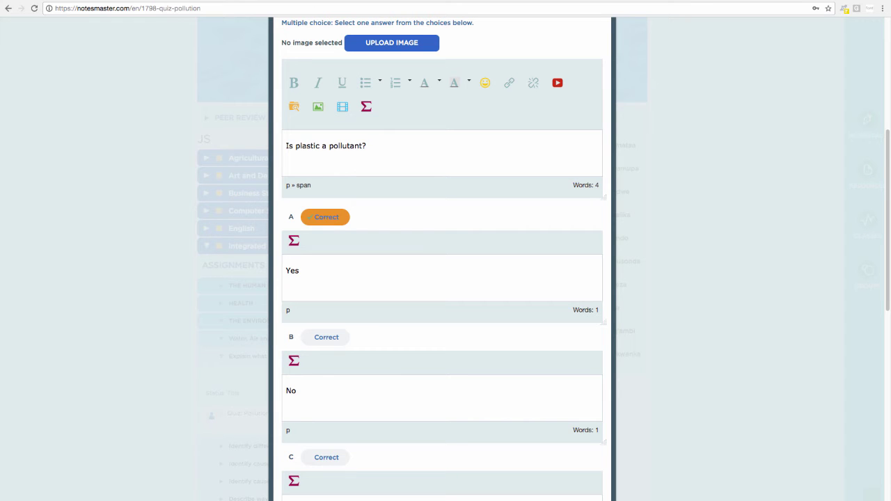
scroll(320, 468, "down", 2)
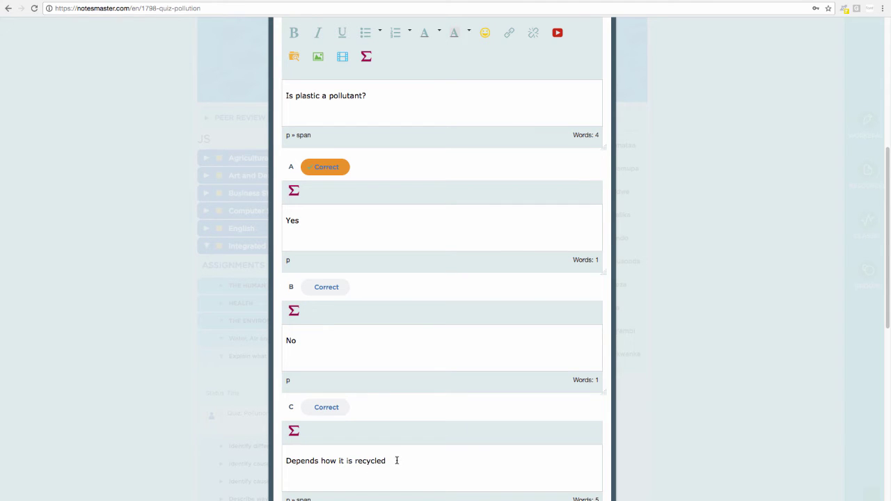
key("BackSpace")
key("BackSpace")
key("BackSpace")
key("BackSpace")
key("BackSpace")
key("BackSpace")
key("BackSpace")
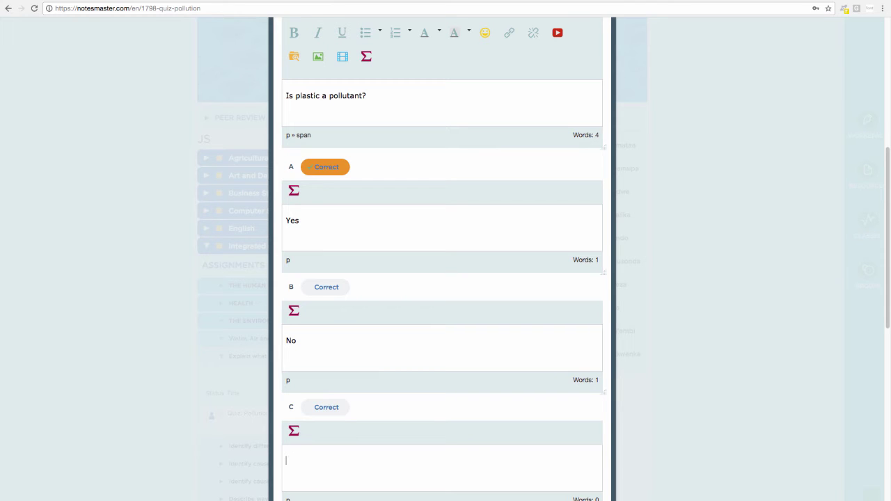
- Remove "Never" from answer D and enter it as answer C
scroll(353, 342, "down", 1)
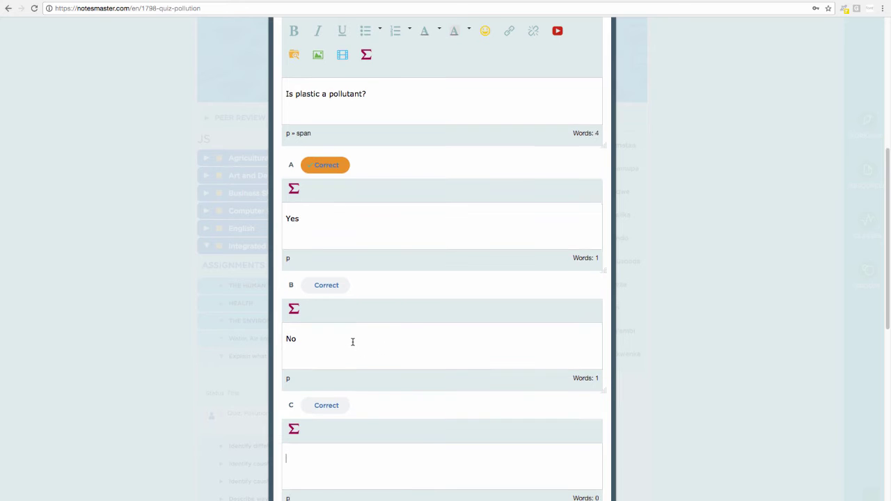
scroll(347, 323, "down", 3)
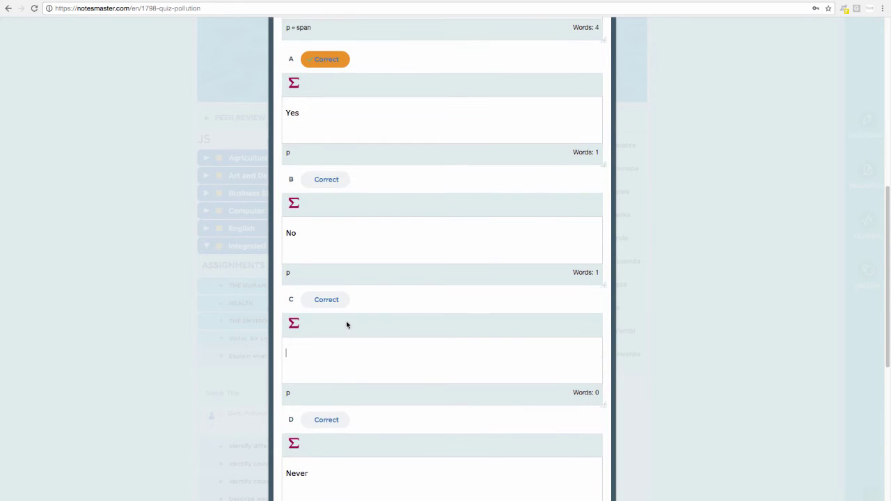
left_click_drag(317, 474, 283, 473)
key("BackSpace")
left_click(352, 351)
type("Never")
- Save the edited plastic question, keeping its existing feedback and hint
scroll(341, 259, "down", 1)
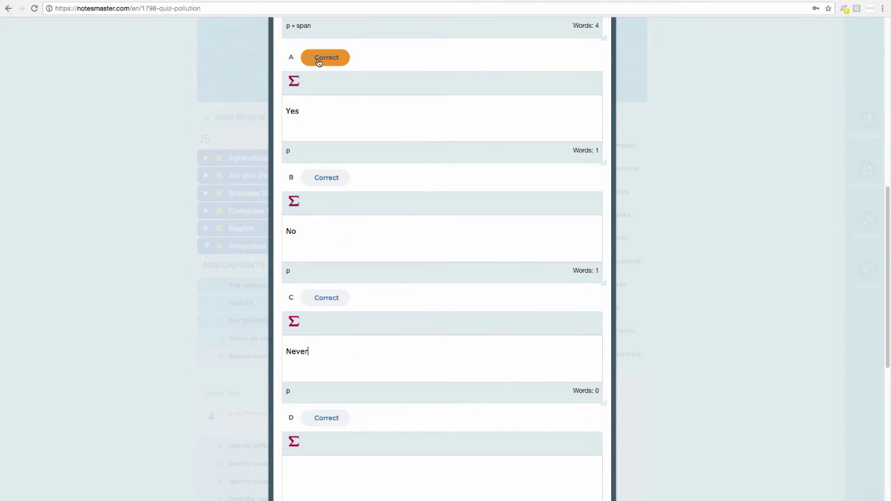
scroll(384, 143, "down", 3)
scroll(402, 157, "down", 8)
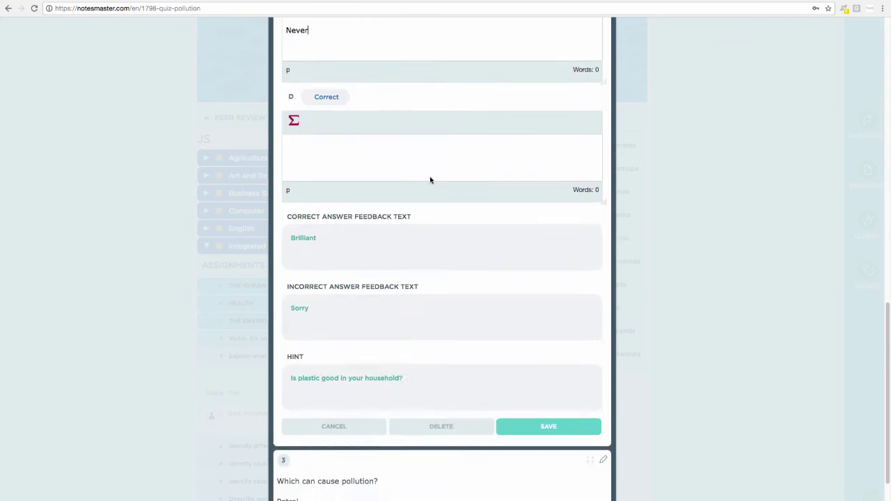
left_click(514, 304)
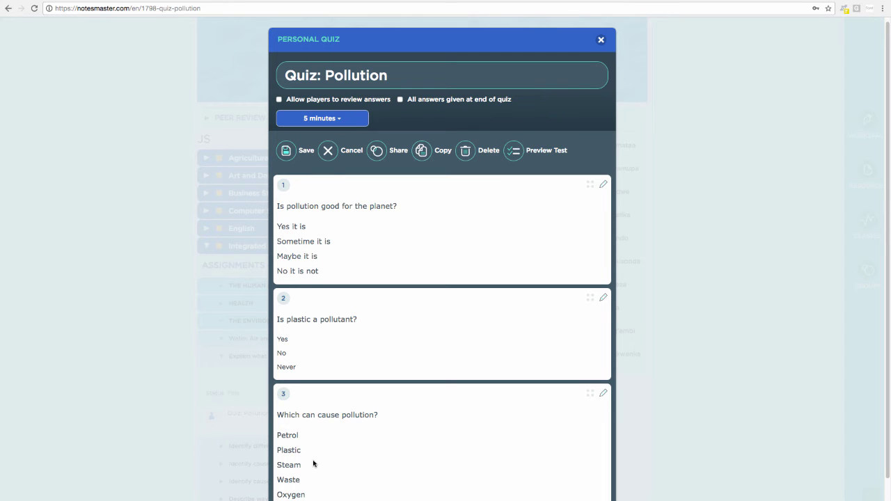
- Start a new True/False question with the text "Is coal a pollutant?"
scroll(316, 438, "down", 2)
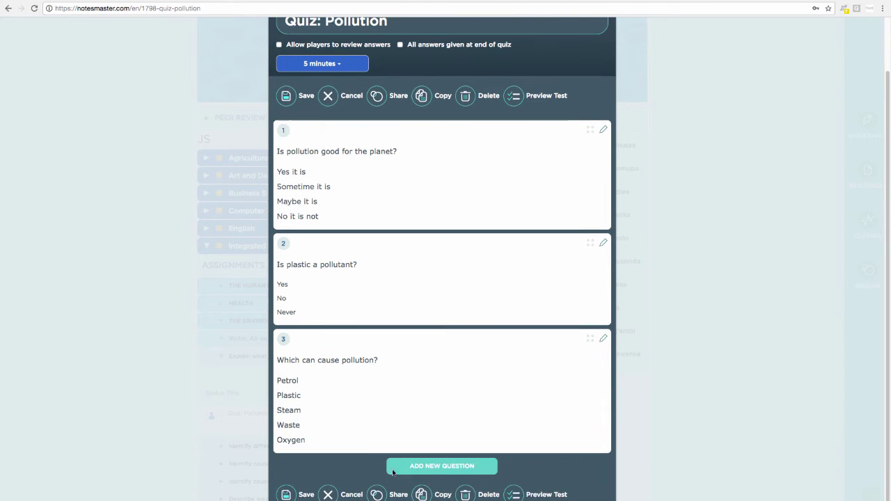
left_click(430, 468)
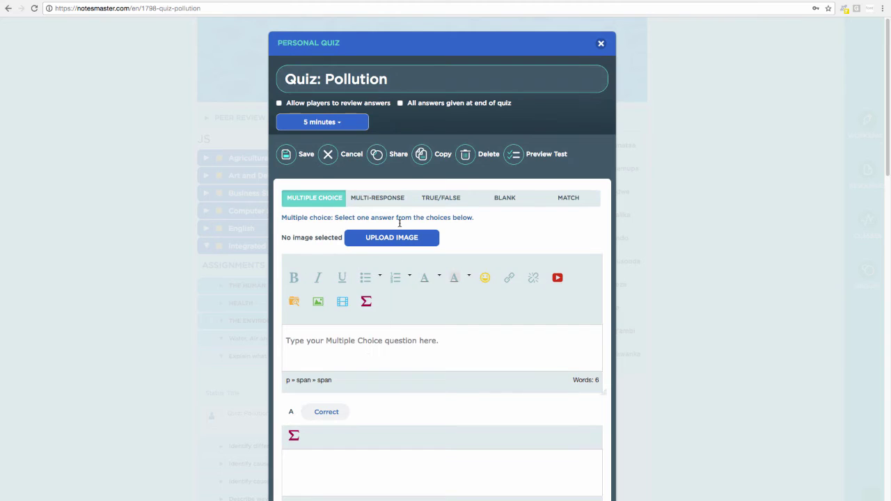
left_click(440, 200)
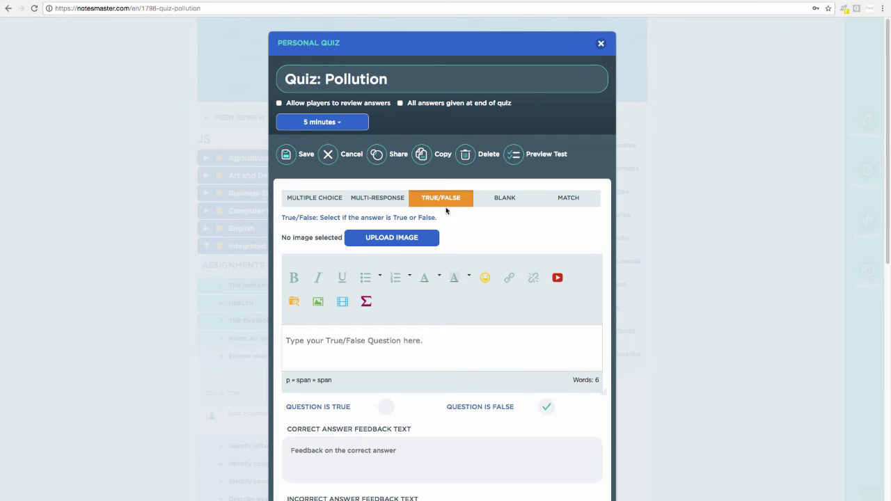
left_click(411, 345)
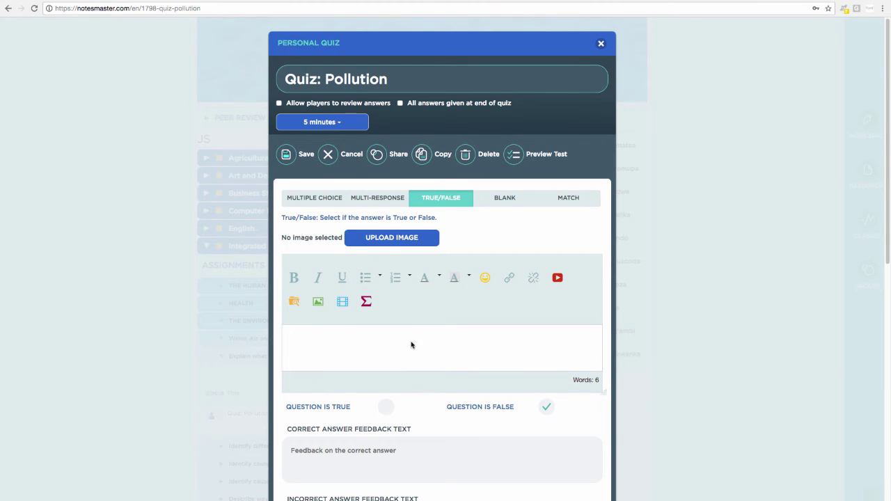
type("Is coal a pollutant?")
- Reword the True/False question text to "Is Coal a pollutant."
left_click_drag(296, 341, 287, 342)
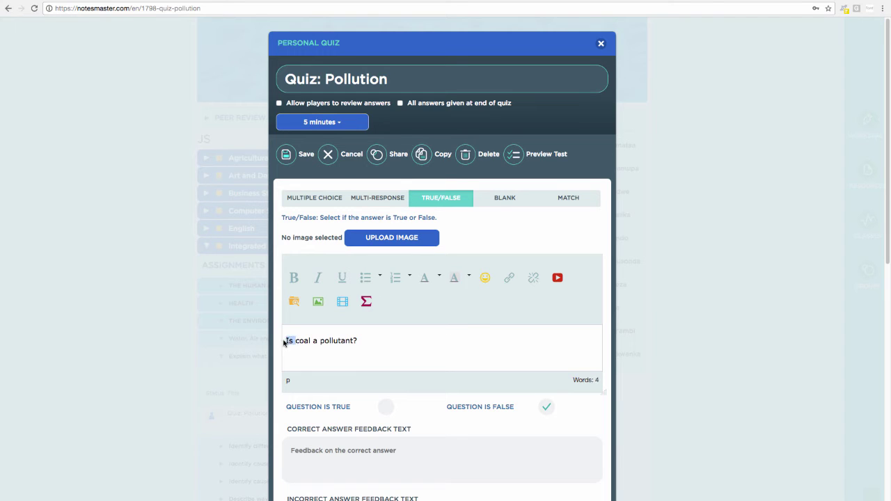
type("C")
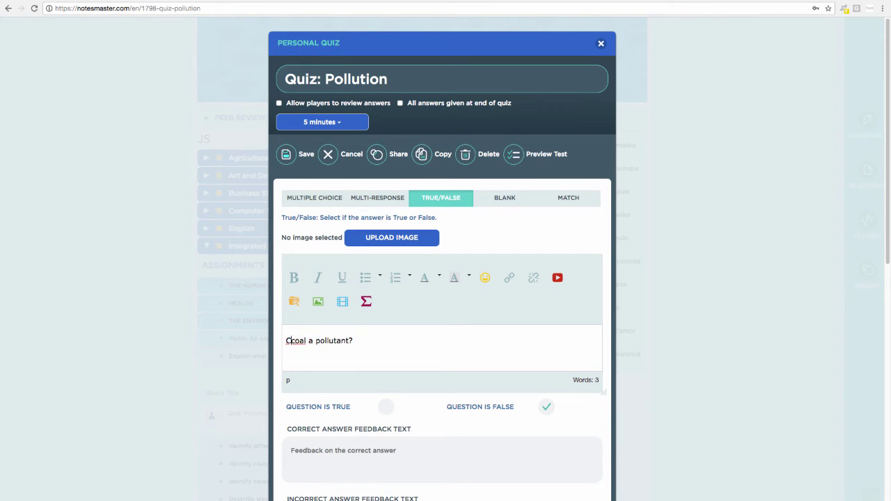
key("Delete")
type("is")
key("BackSpace")
type("Is")
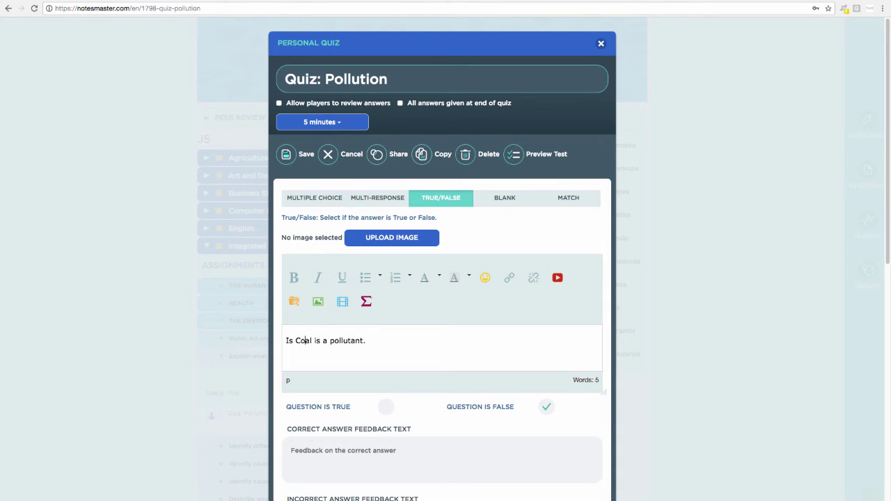
key("BackSpace")
key("BackSpace")
key("BackSpace")
- Set the coal question as true and enter "Well done" as the correct answer feedback
left_click(385, 408)
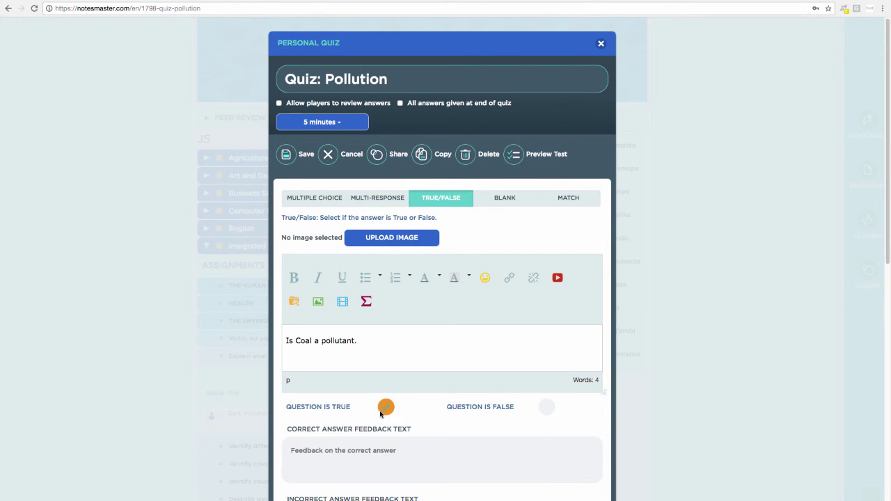
scroll(381, 411, "down", 1)
left_click(340, 394)
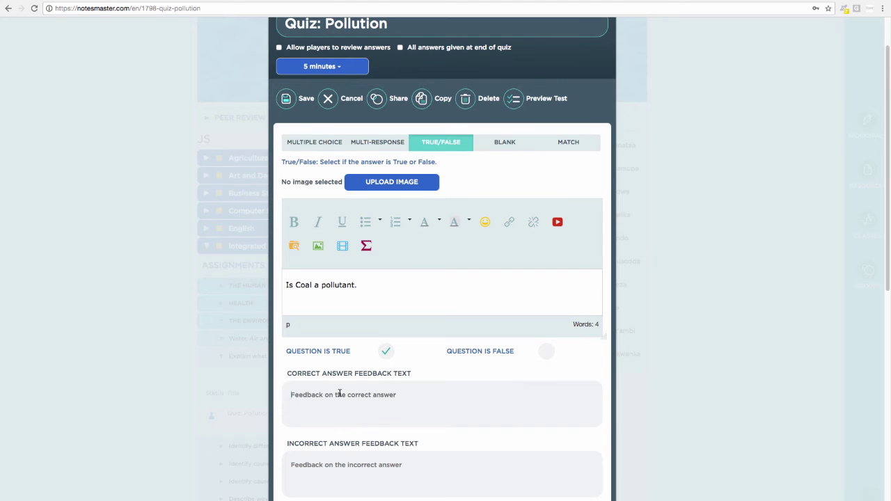
type("Well done")
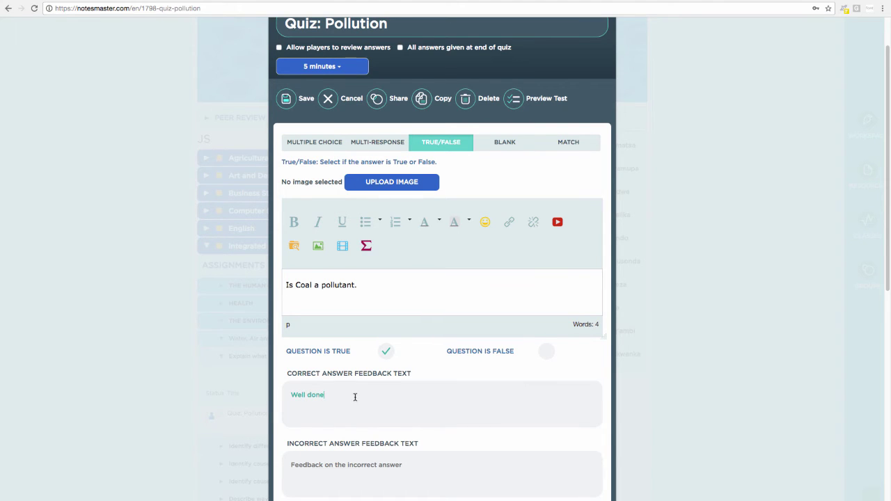
- Add the True/False question to the quiz without incorrect feedback or a hint, and check it in the question list
scroll(355, 398, "down", 1)
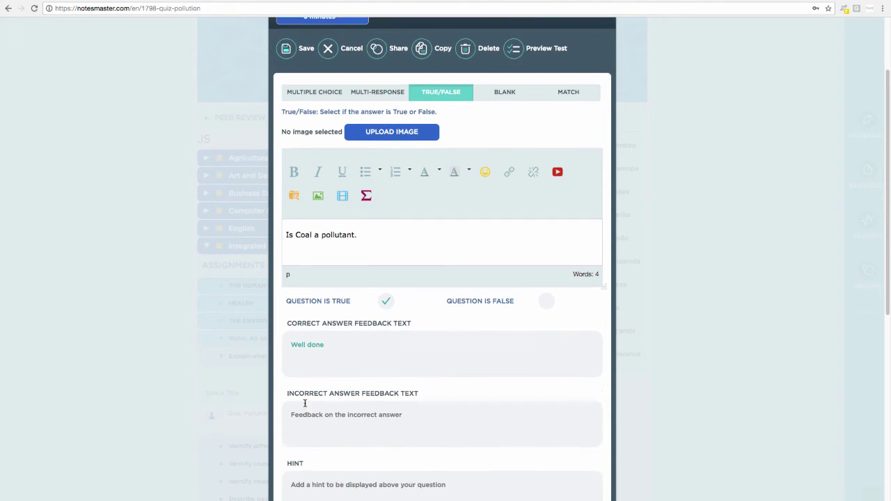
scroll(314, 483, "down", 2)
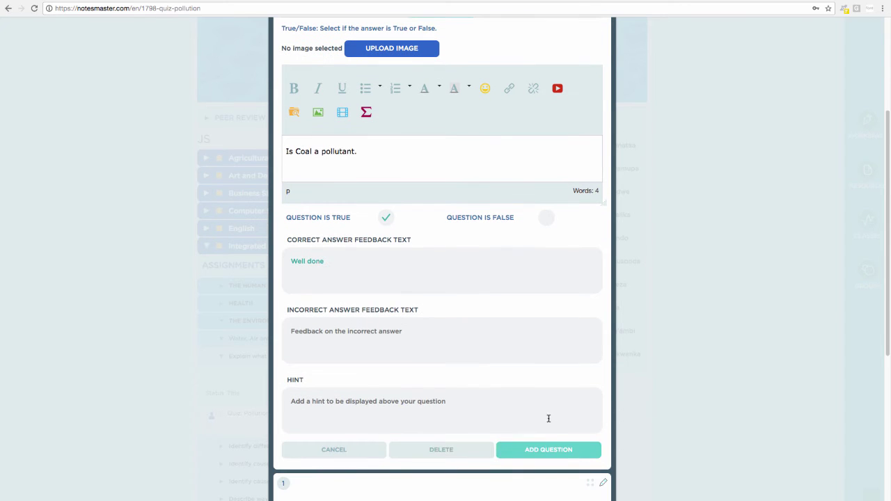
left_click(554, 450)
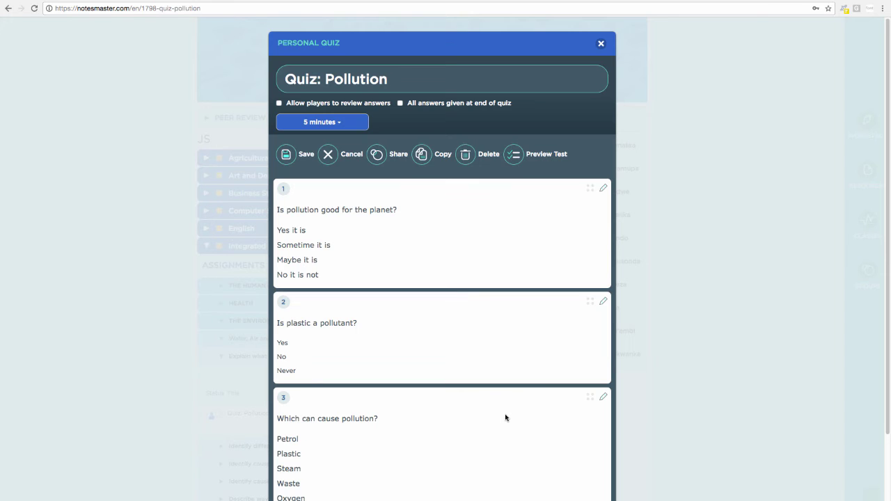
scroll(481, 309, "down", 1)
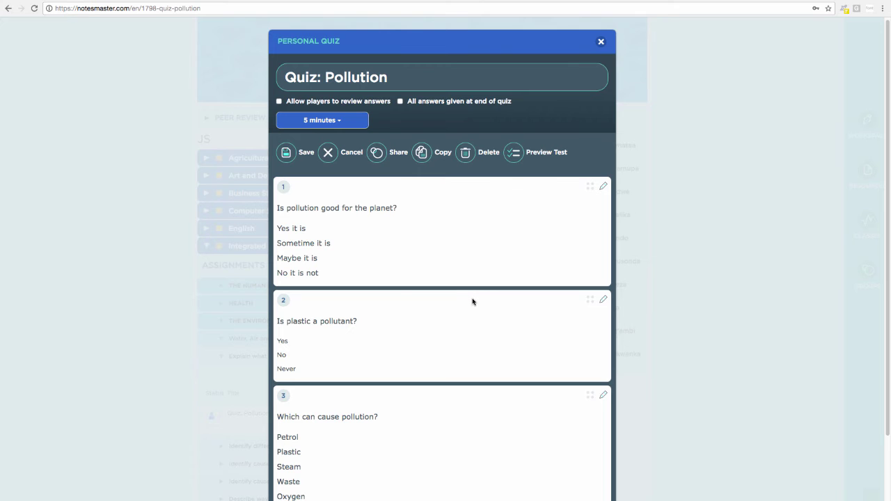
scroll(473, 302, "down", 3)
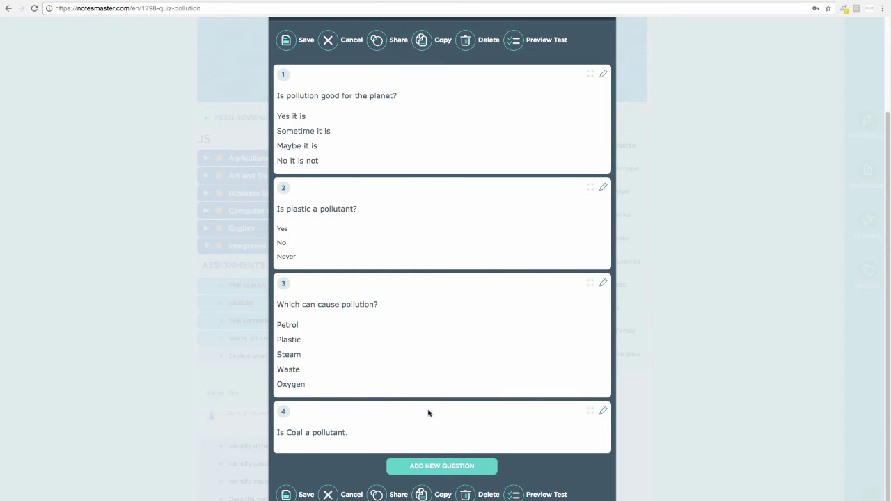
- Start a new fill-in-the-blank question with the text "Water can be _______ for drinking."
left_click(435, 471)
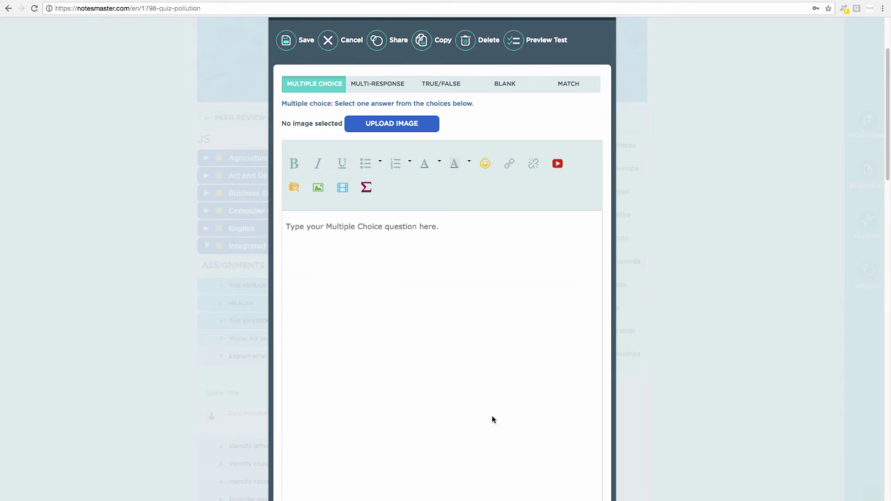
scroll(509, 341, "up", 3)
left_click(502, 199)
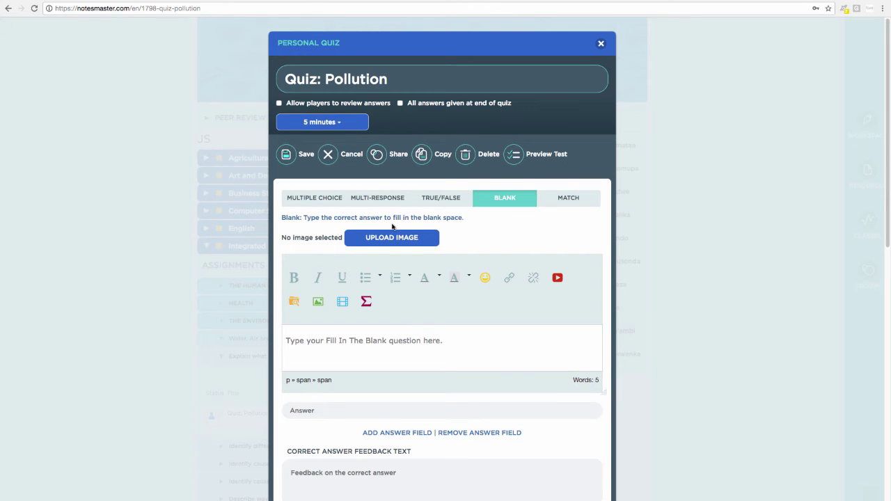
left_click(399, 334)
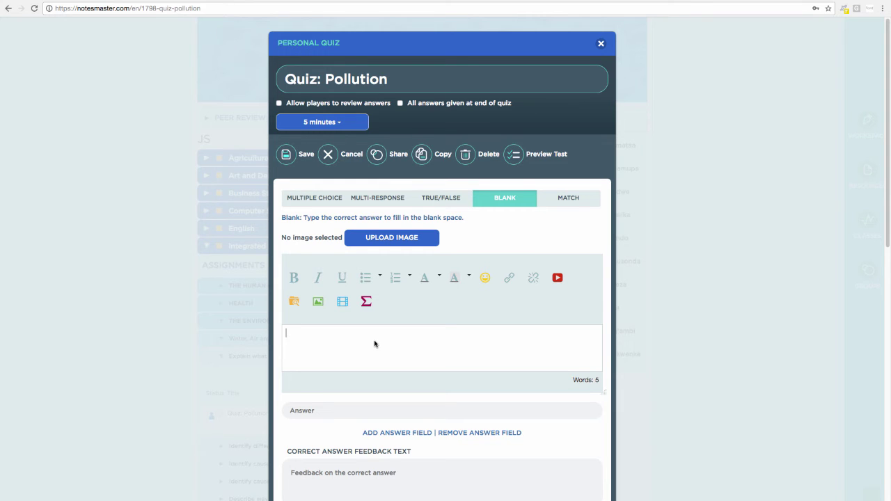
type("Water can be ________ for drinking")
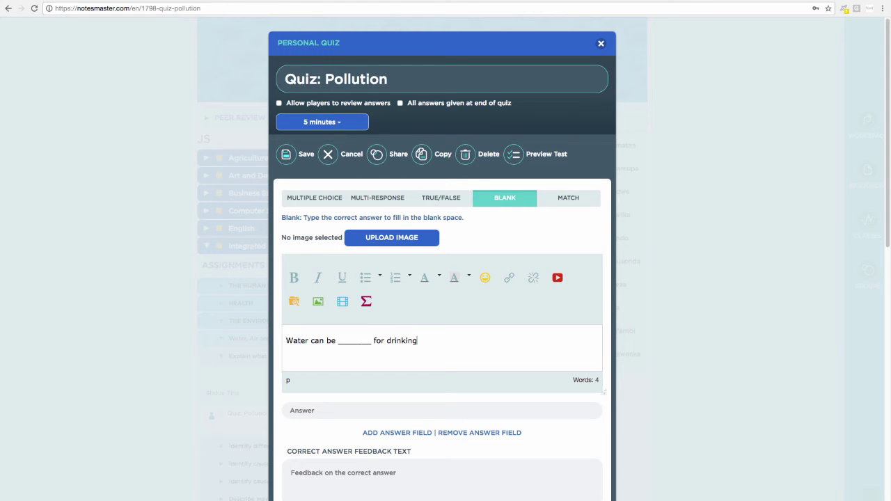
type(".")
- Set "recycled" as the blank's answer, with "Well done" as correct answer feedback and "Sorry" as incorrect answer feedback
left_click(356, 409)
type("recycled")
scroll(382, 383, "down", 1)
scroll(379, 379, "down", 2)
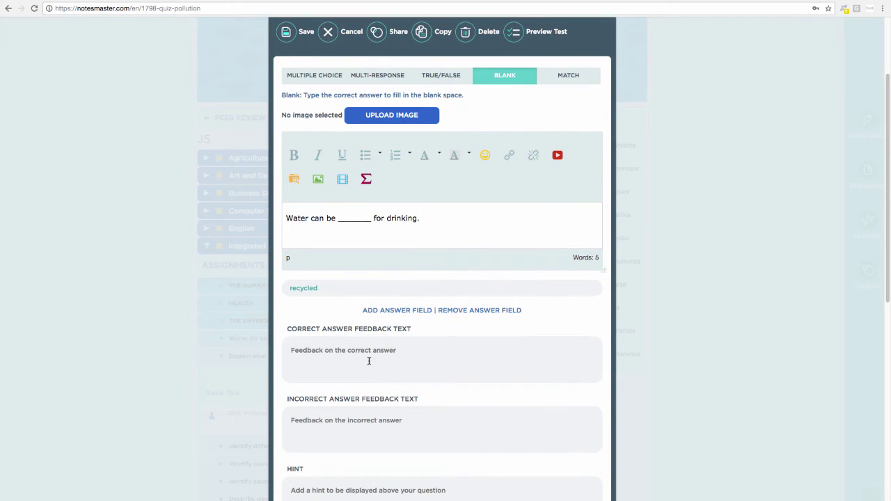
left_click(368, 360)
type("Well done")
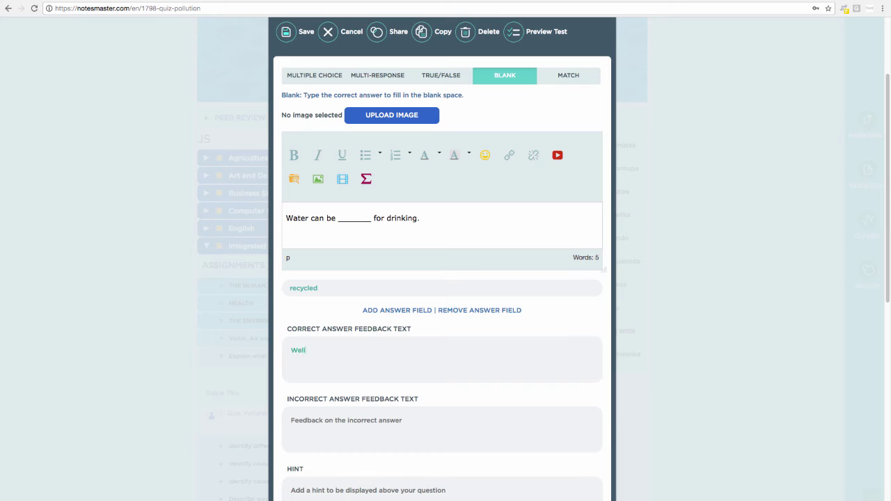
key("Tab")
type("Sorry")
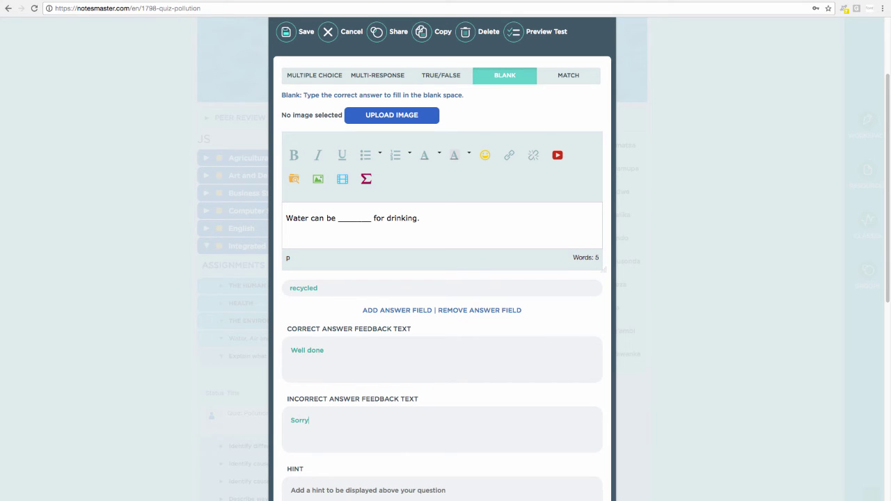
- Enter the hint "Using it a again" and add the fill-in-the-blank question to the quiz
scroll(370, 361, "down", 1)
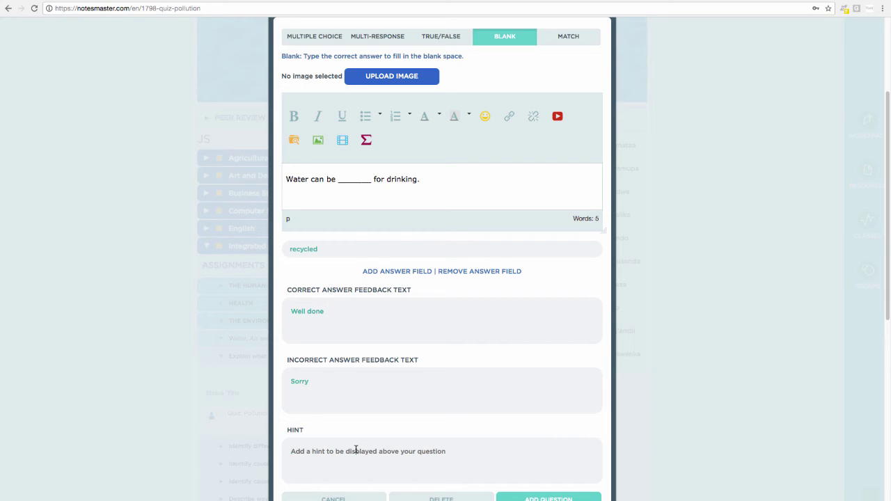
left_click(356, 451)
type("U")
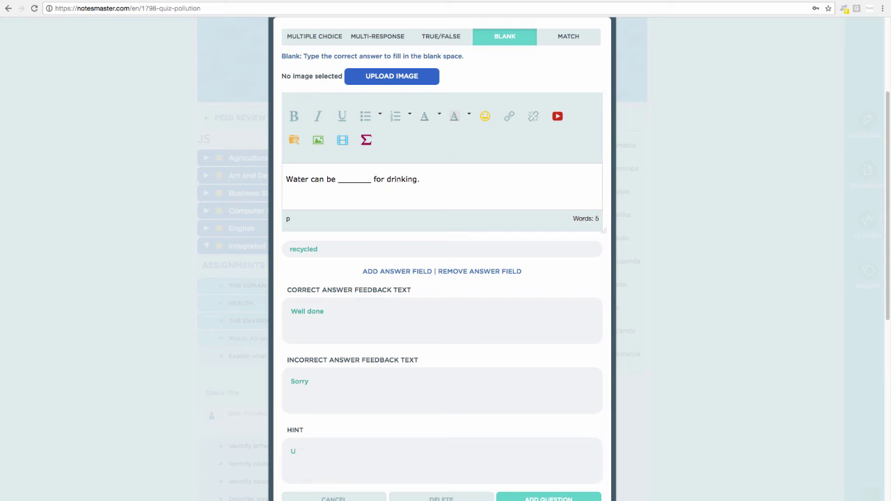
type("sin")
type("g a agin")
type("again")
left_click(310, 451)
type("it")
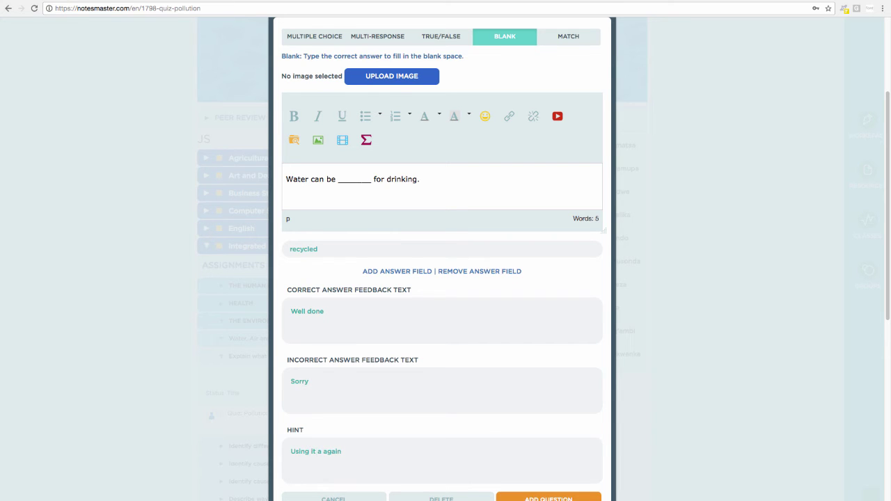
left_click(526, 496)
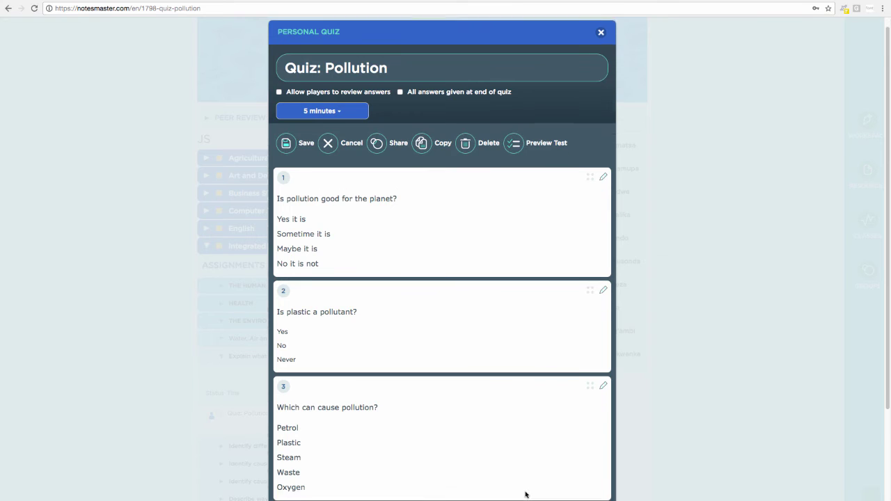
scroll(526, 495, "down", 3)
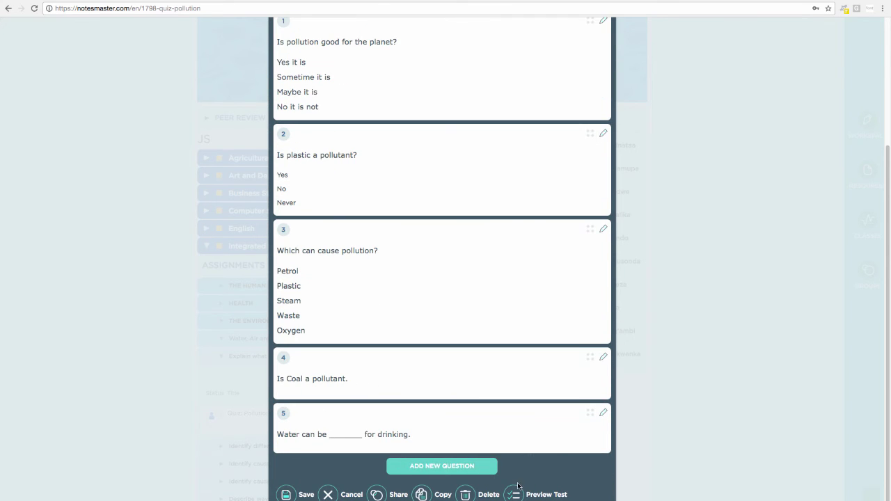
- Start another new question and look over the fields of the Match question type
left_click(483, 465)
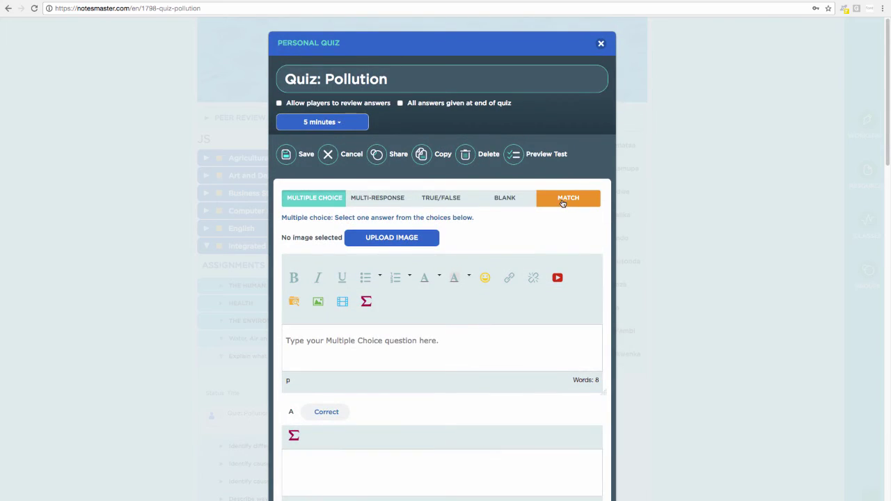
left_click(564, 200)
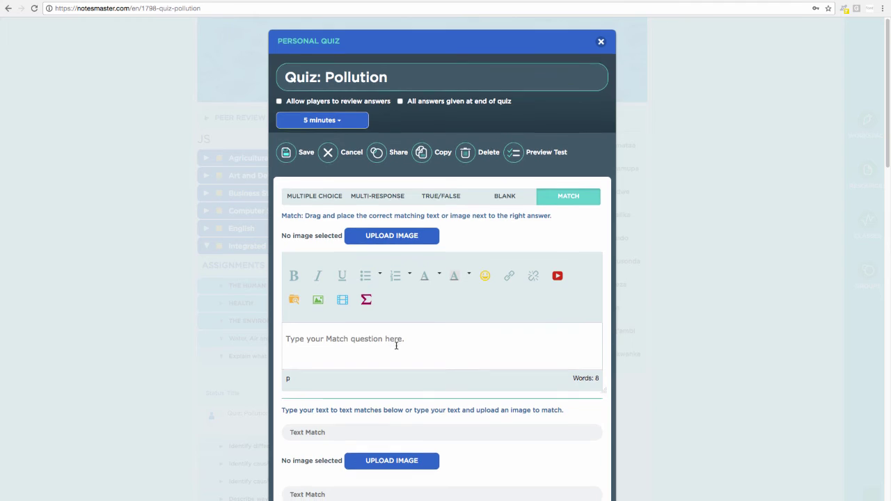
scroll(394, 352, "down", 1)
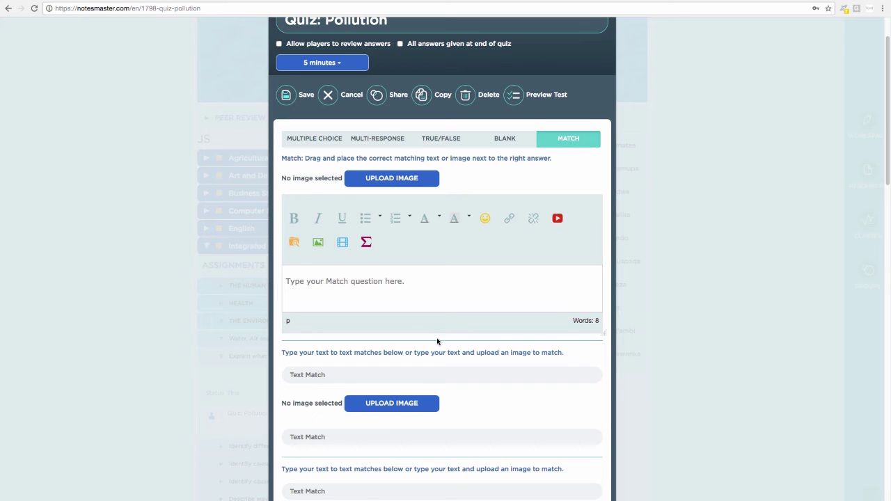
- Switch the new question to multiple choice and enter the question text "What is in the image?"
left_click(321, 140)
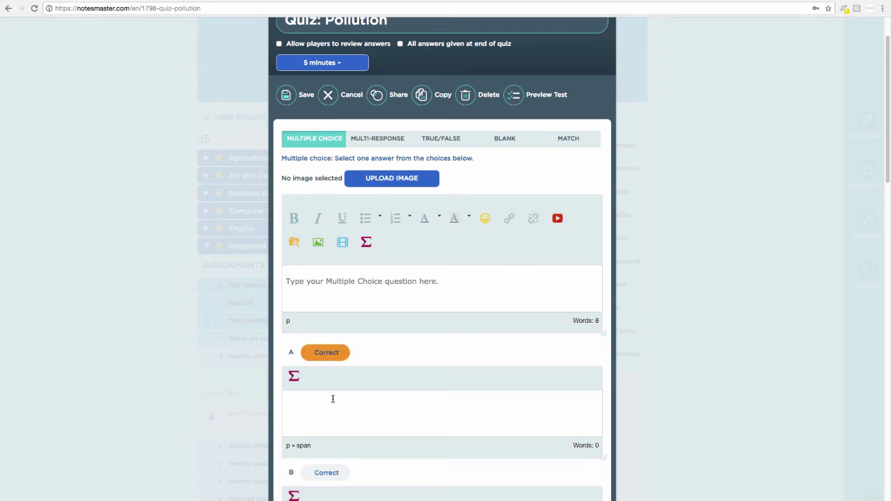
left_click(368, 277)
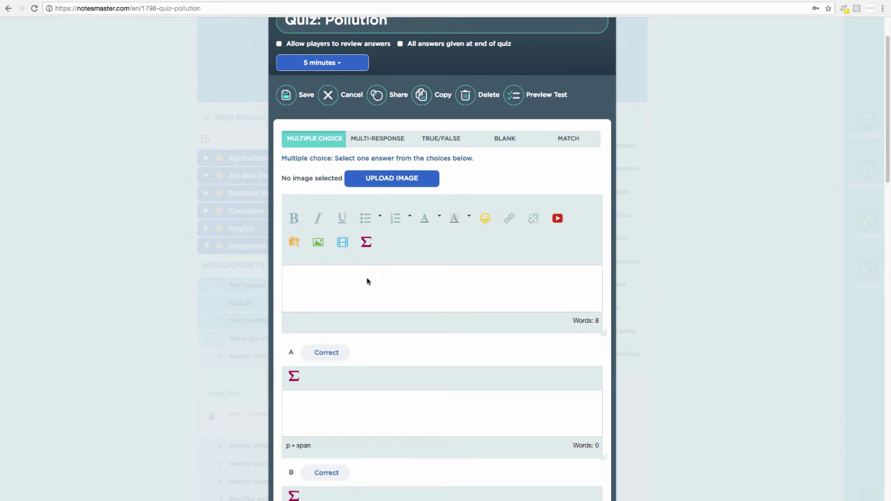
type("What is in the image?")
- Upload plastic.jpg from the social media images folder as the question's image
left_click(394, 185)
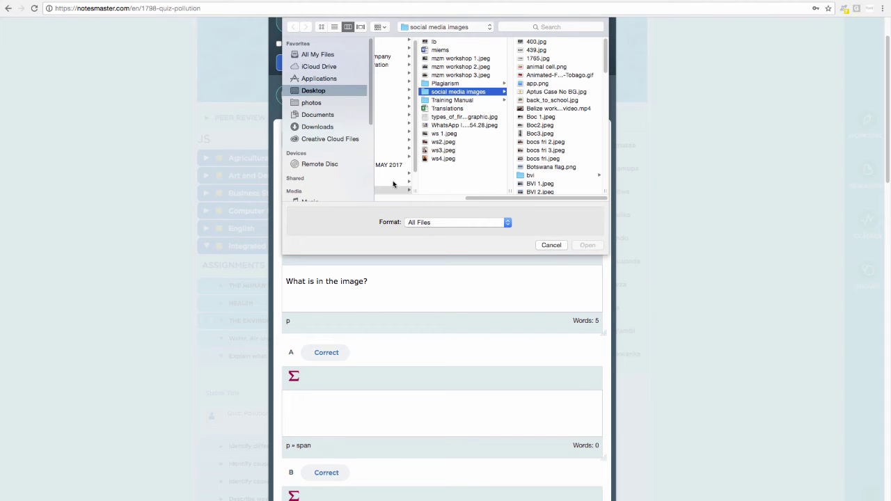
scroll(535, 110, "down", 5)
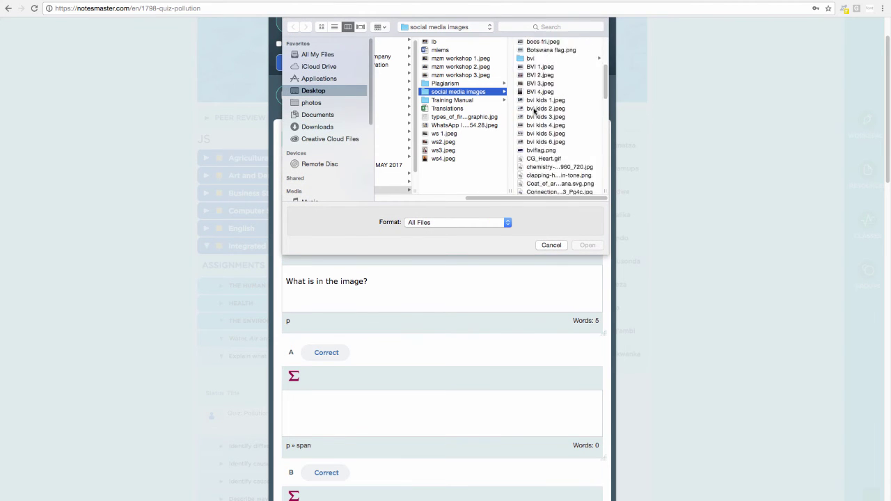
scroll(535, 110, "down", 10)
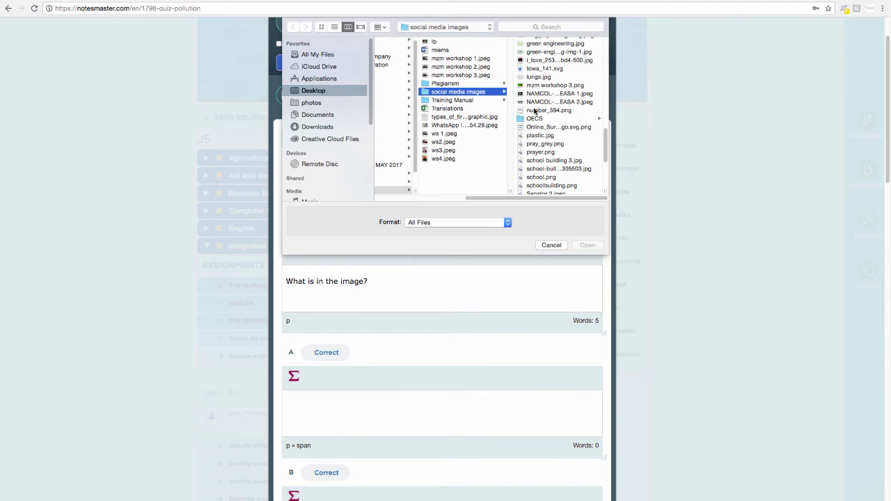
left_click(541, 135)
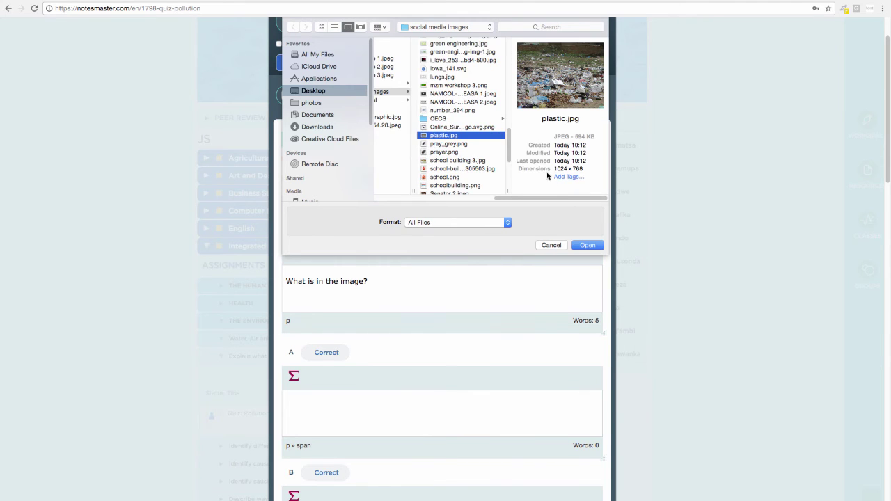
left_click(585, 245)
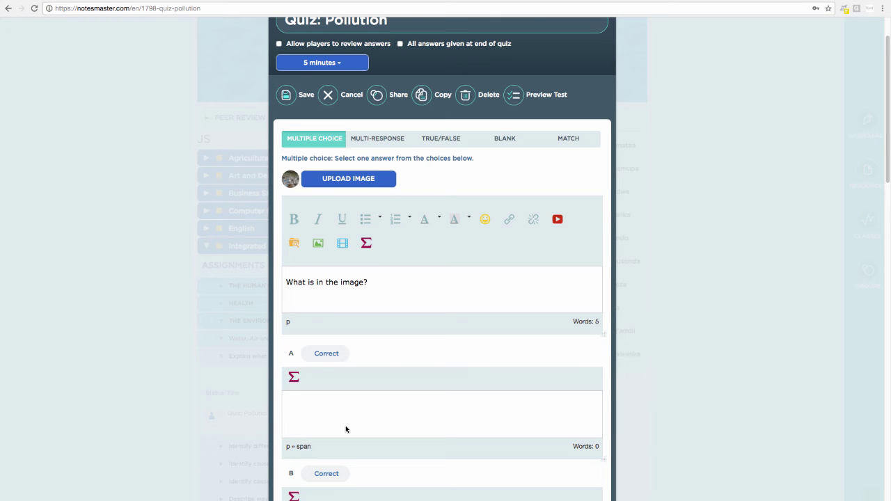
- Enter answers A to D as "Wood pollution", "Plastic pollution", "Recycling" and "A nice day for a picnic"
type("Wood pollution")
scroll(376, 417, "down", 3)
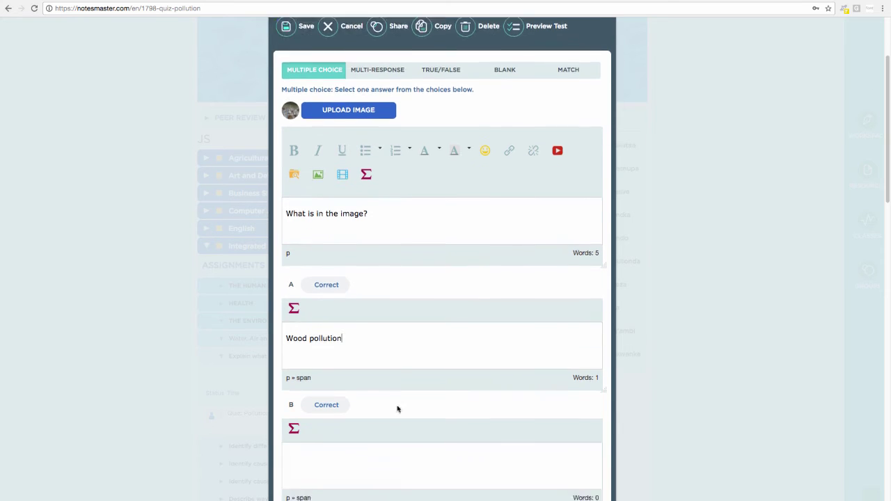
left_click(386, 339)
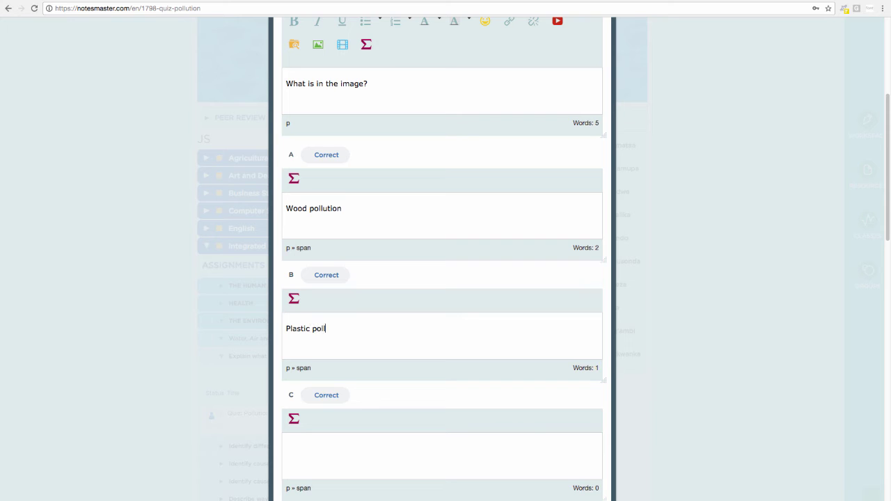
scroll(390, 336, "down", 1)
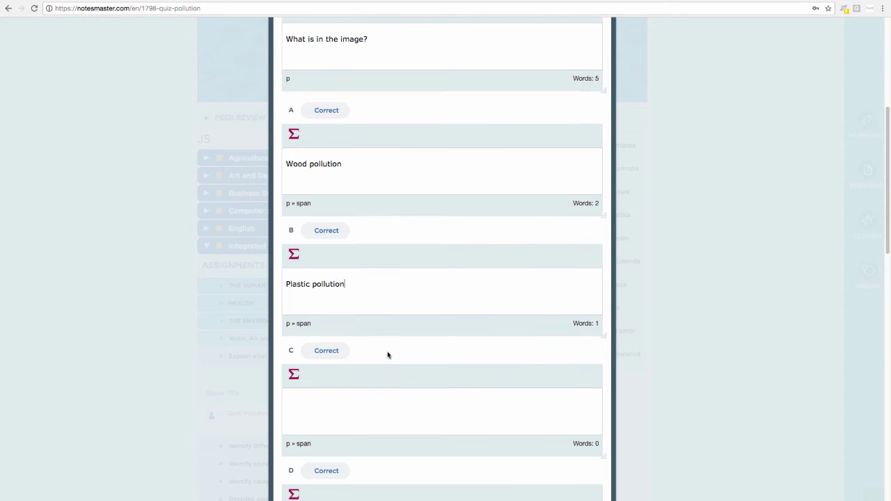
left_click(373, 407)
type("Recycling")
scroll(369, 388, "down", 1)
left_click(330, 485)
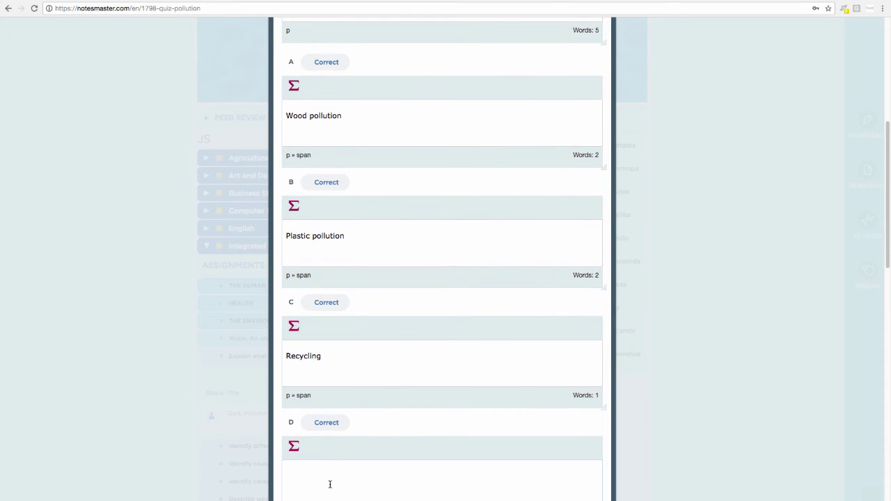
type("A nice day for a picnic")
- Mark answer B, "Plastic pollution", as the correct answer
scroll(351, 454, "up", 2)
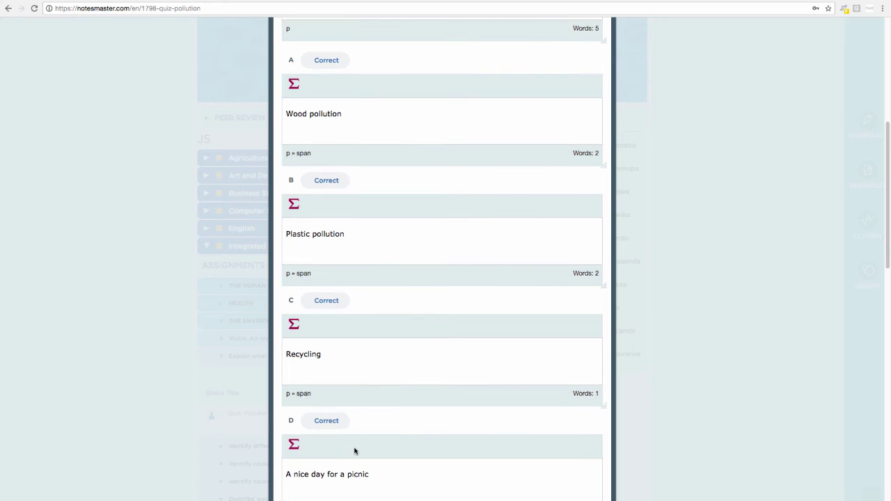
scroll(354, 450, "up", 1)
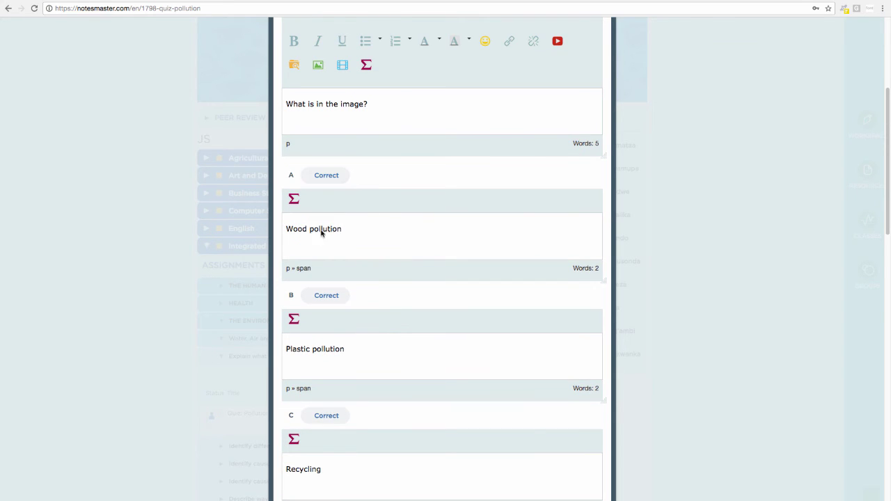
left_click(329, 298)
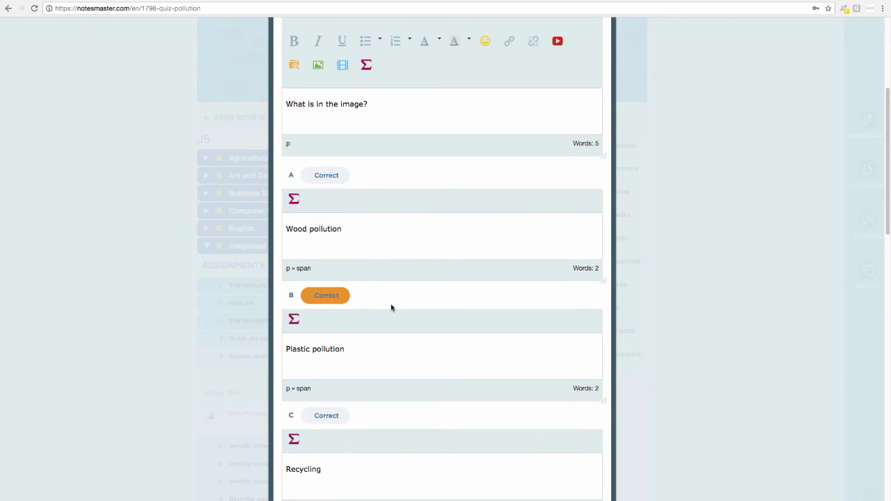
- Review the image question, add it to the quiz without feedback or a hint, and check it in the question list
scroll(392, 307, "down", 6)
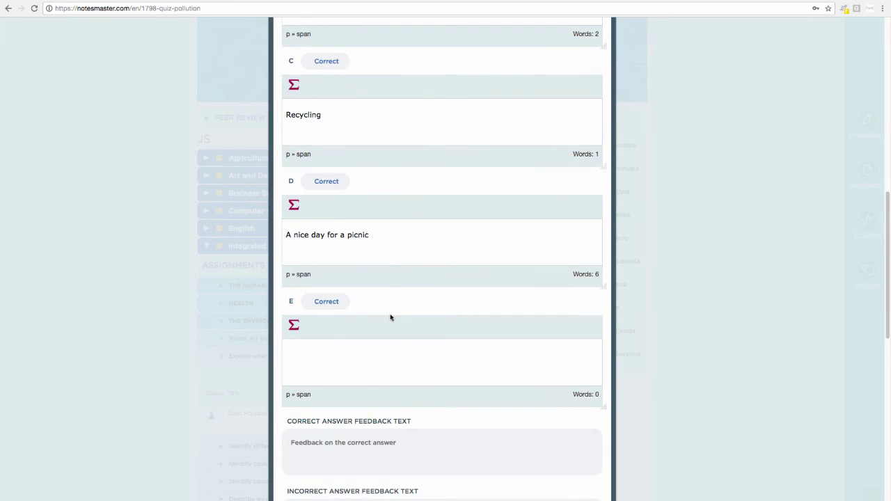
scroll(380, 369, "down", 3)
scroll(455, 337, "up", 10)
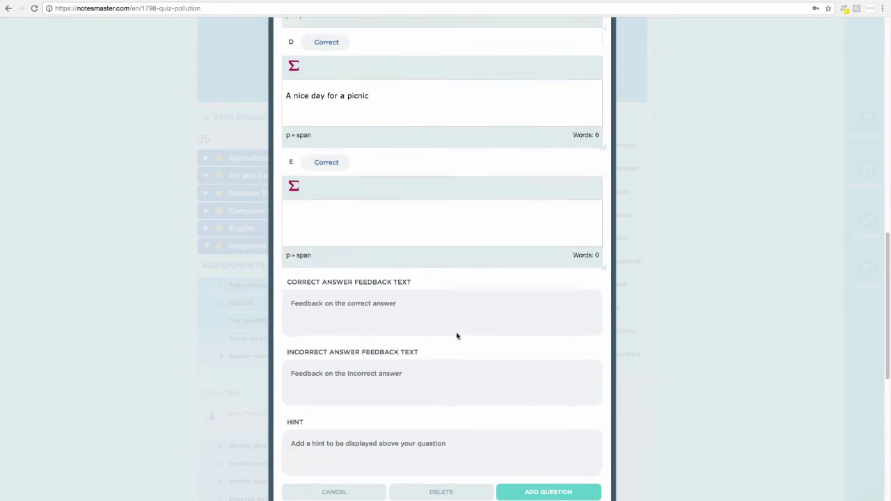
scroll(457, 332, "up", 2)
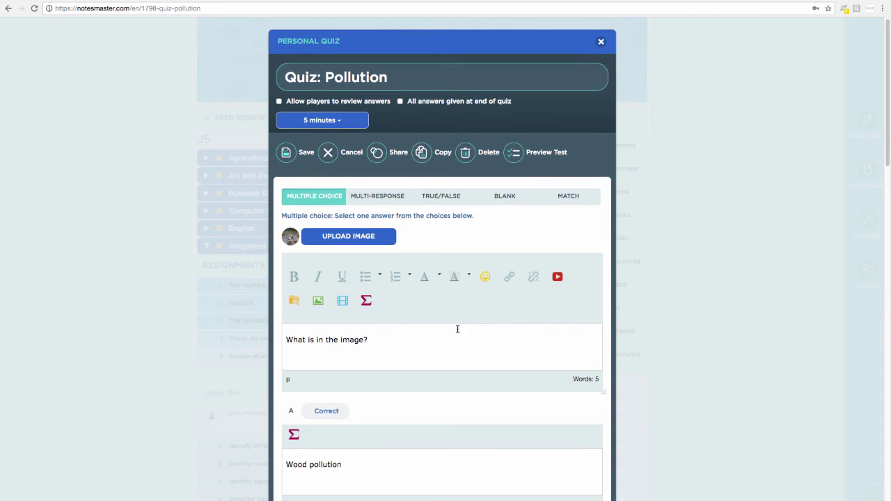
scroll(458, 332, "down", 9)
scroll(542, 455, "down", 15)
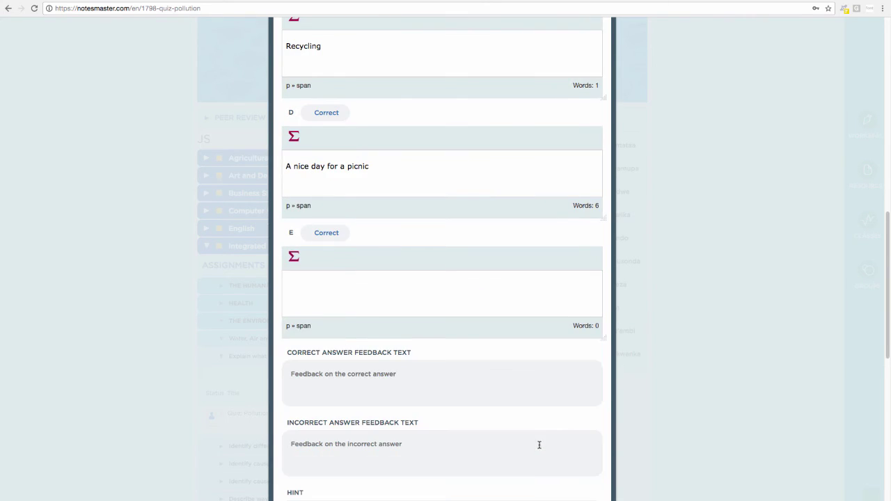
left_click(553, 188)
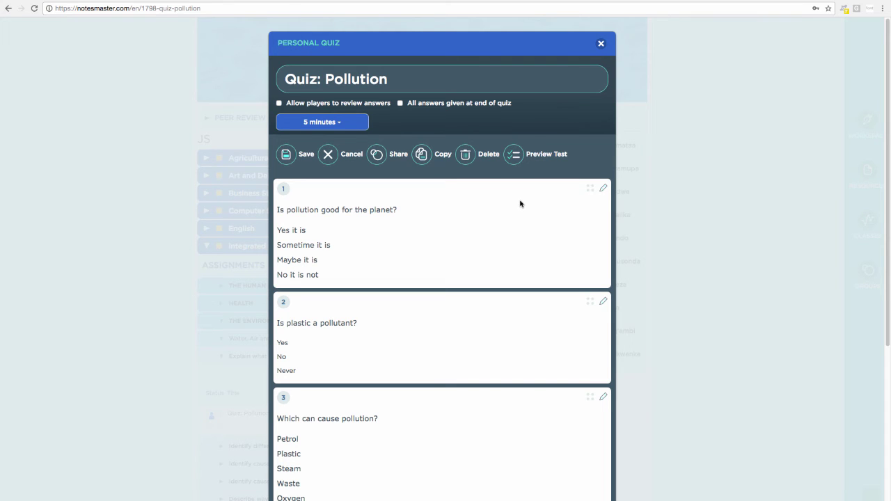
scroll(520, 203, "down", 5)
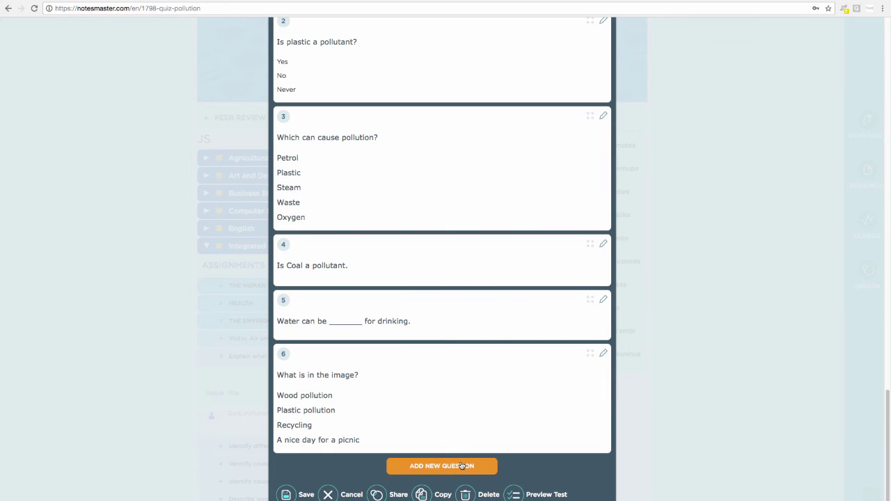
- Start a new multiple choice question with the text "What is"
left_click(462, 466)
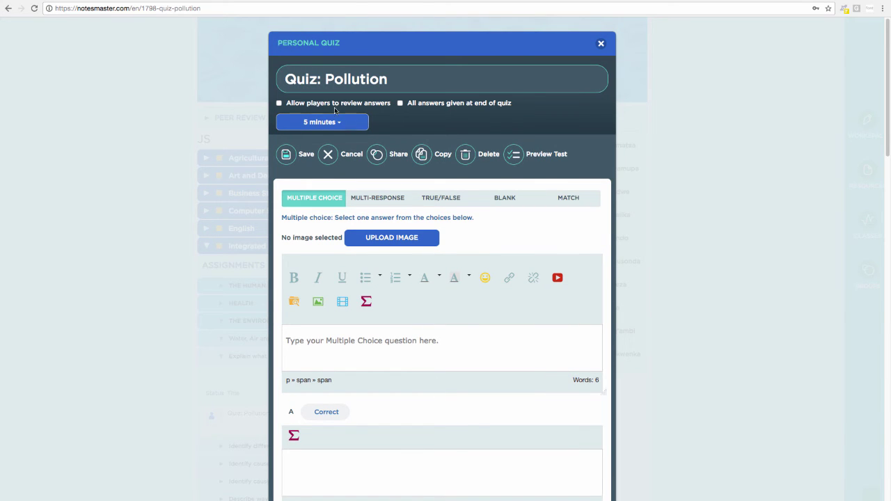
left_click(378, 348)
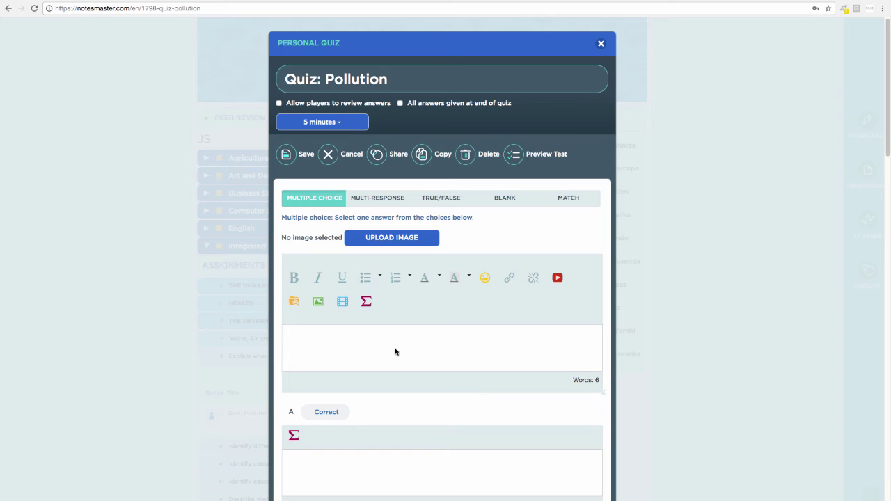
type("What is")
- Insert the formula 1/2 + 1/2, built as fractions in the equation editor, after "What is" and end the question with "?"
left_click(367, 303)
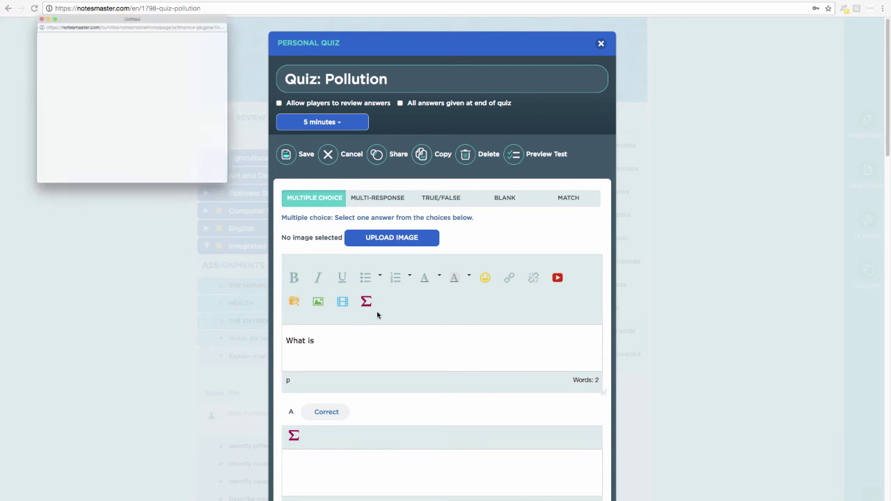
left_click_drag(175, 5, 418, 64)
left_click(255, 103)
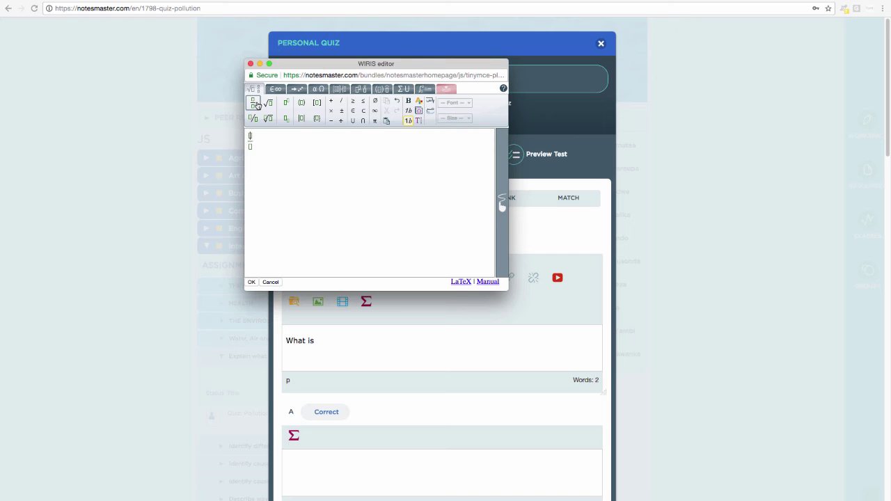
type("1")
left_click(255, 104)
type("1")
left_click(251, 283)
scroll(224, 307, "down", 3)
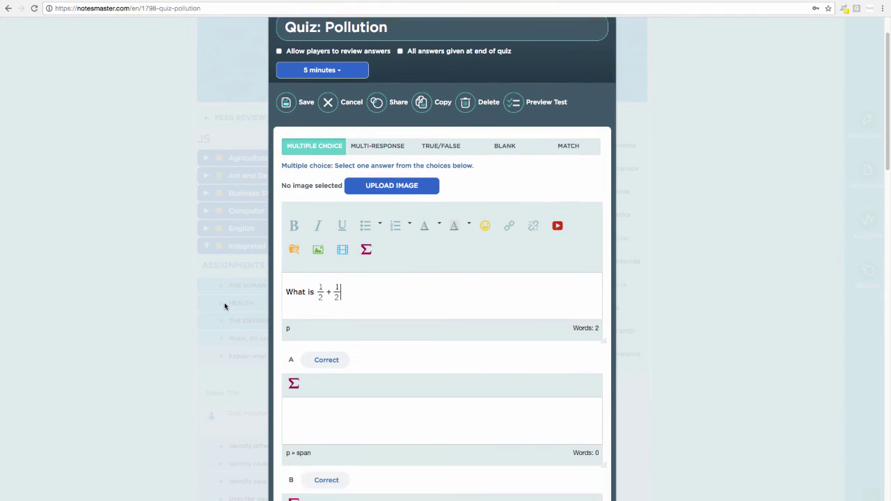
type("?")
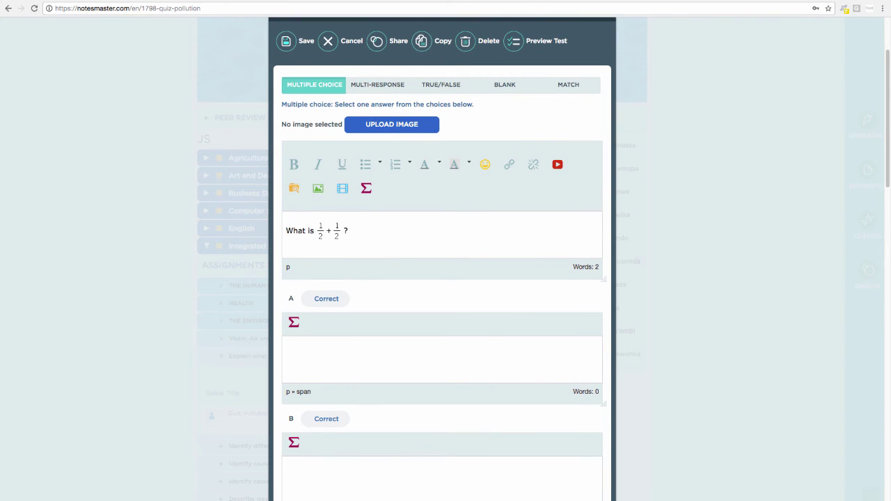
left_click(294, 322)
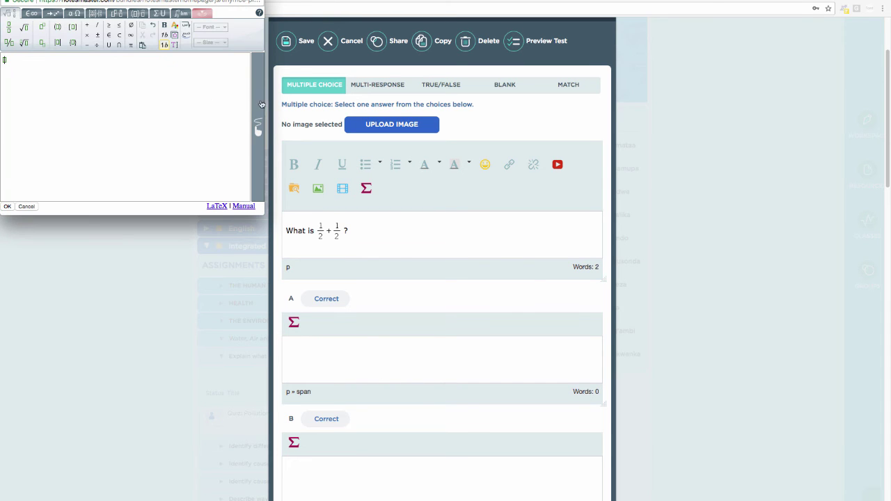
left_click_drag(8, 0, 215, 74)
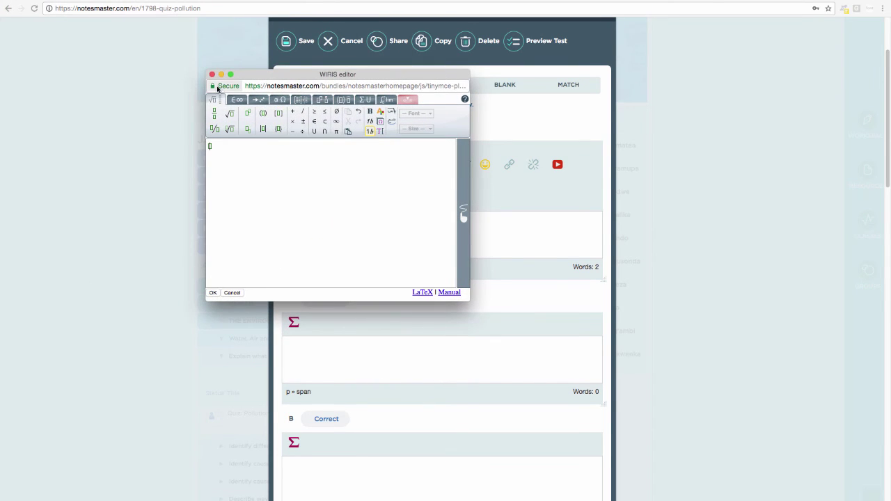
left_click(211, 74)
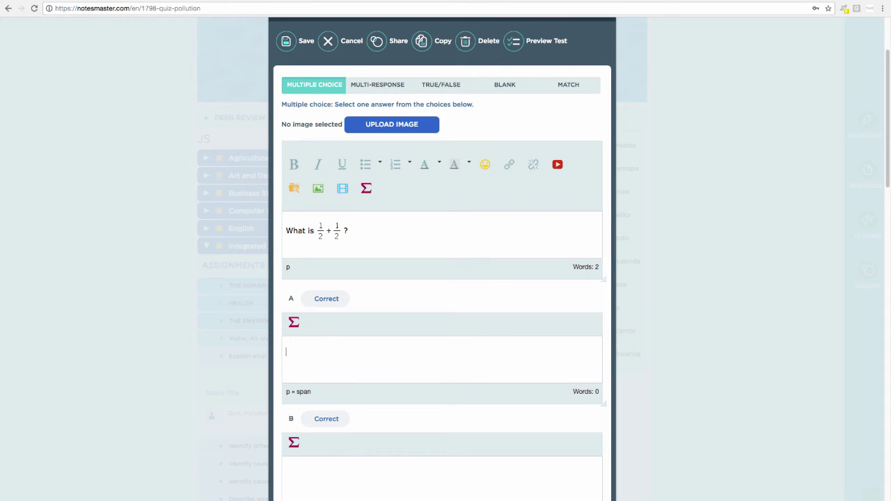
- Enter "1" as answer A and "23" as answer B
type("1")
left_click(322, 474)
type("23")
- Enter the fraction 2/3 as answer C using the equation editor and "4" as answer D
scroll(317, 465, "down", 3)
left_click(293, 443)
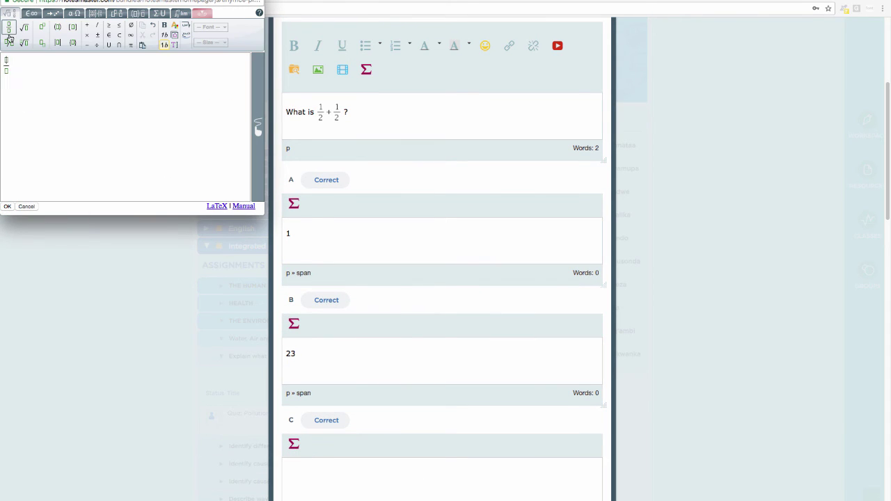
left_click(9, 41)
type("2/3")
left_click(6, 207)
scroll(332, 328, "down", 5)
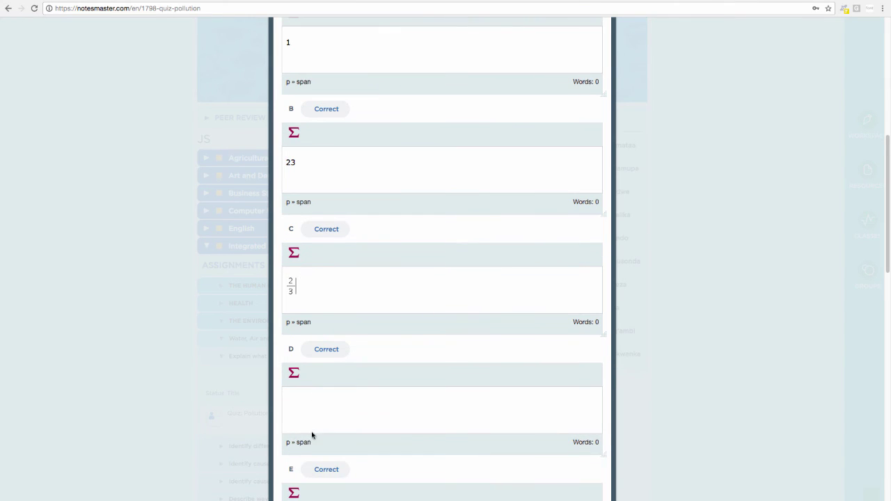
left_click(316, 422)
type("4")
- Mark answer A, "1", as the correct answer to the fraction question
scroll(314, 387, "down", 1)
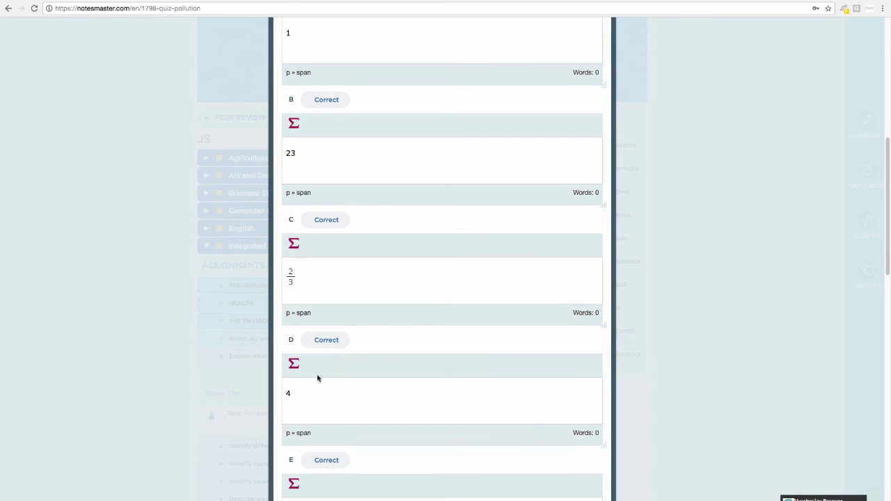
scroll(320, 328, "up", 4)
scroll(321, 181, "up", 2)
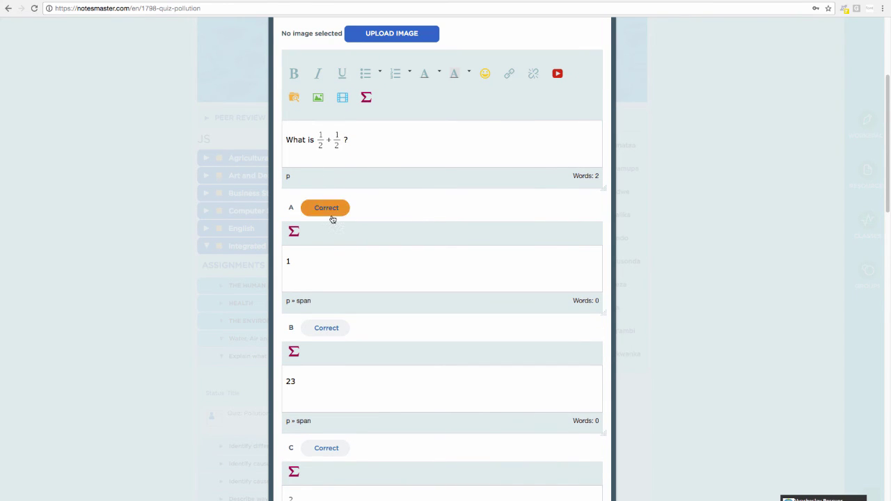
left_click(327, 207)
- Review the fraction question and add it to the quiz without feedback or a hint
scroll(442, 193, "up", 5)
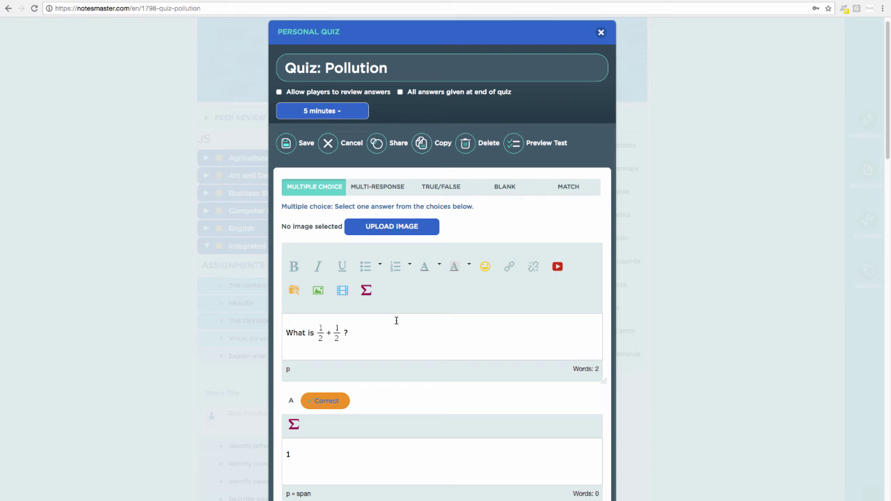
scroll(411, 322, "down", 8)
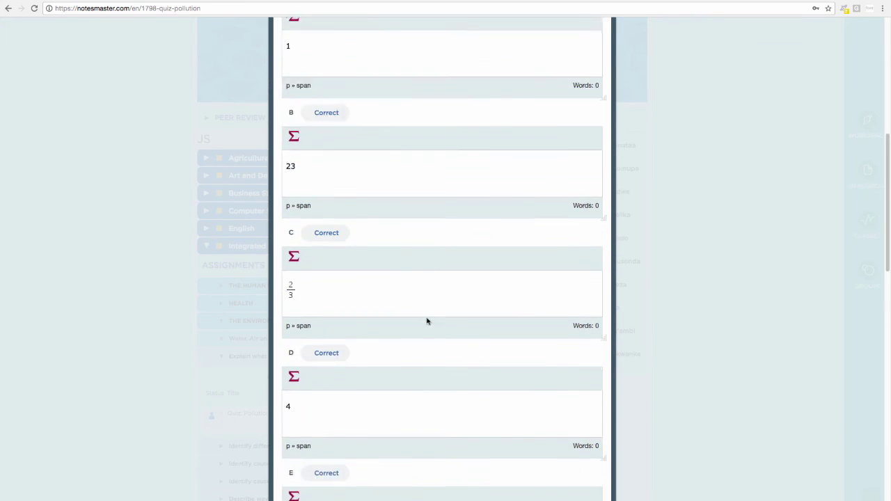
scroll(429, 317, "down", 10)
scroll(460, 262, "up", 4)
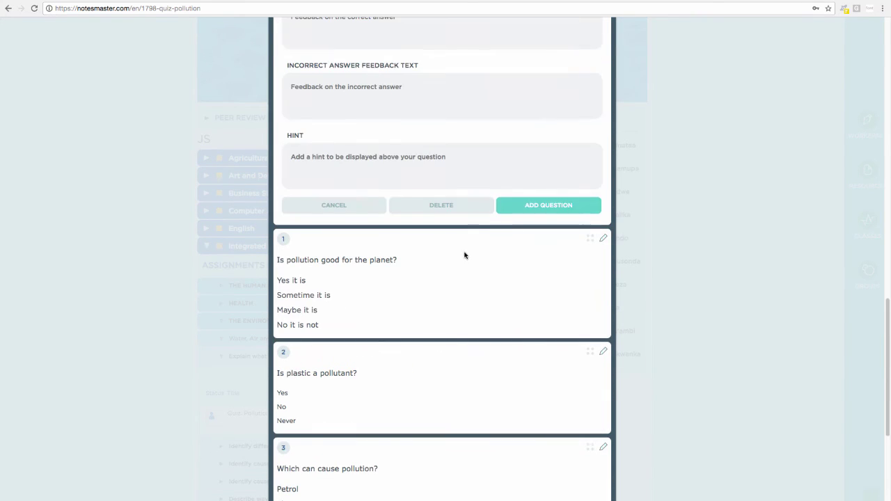
left_click(521, 208)
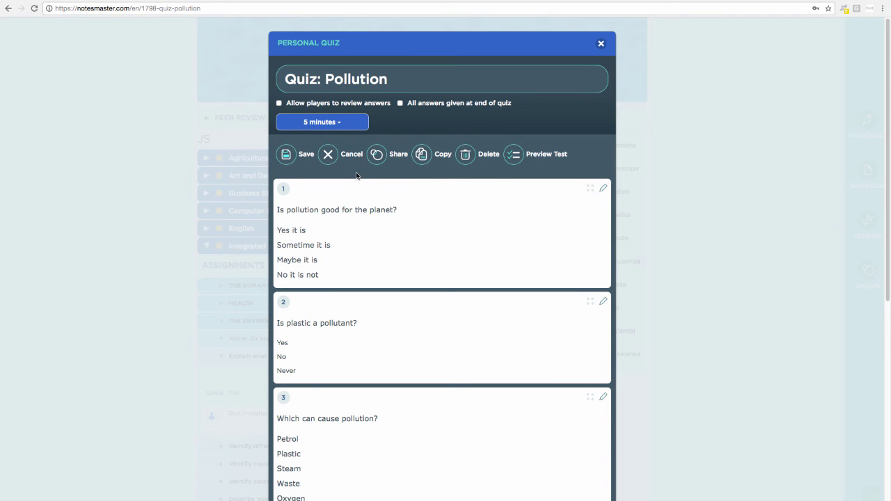
- Preview the quiz, answer the opening questions and submit Petrol, Plastic and Waste for "Which can cause pollution?"
left_click(516, 156)
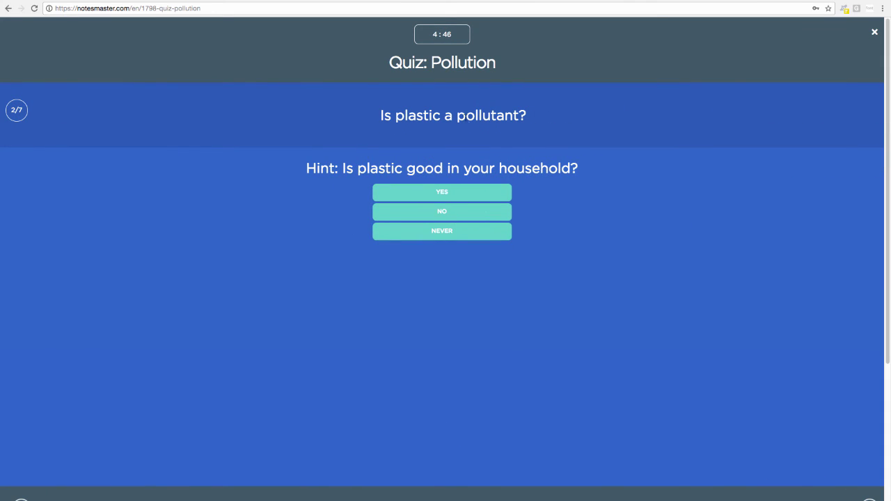
left_click(434, 237)
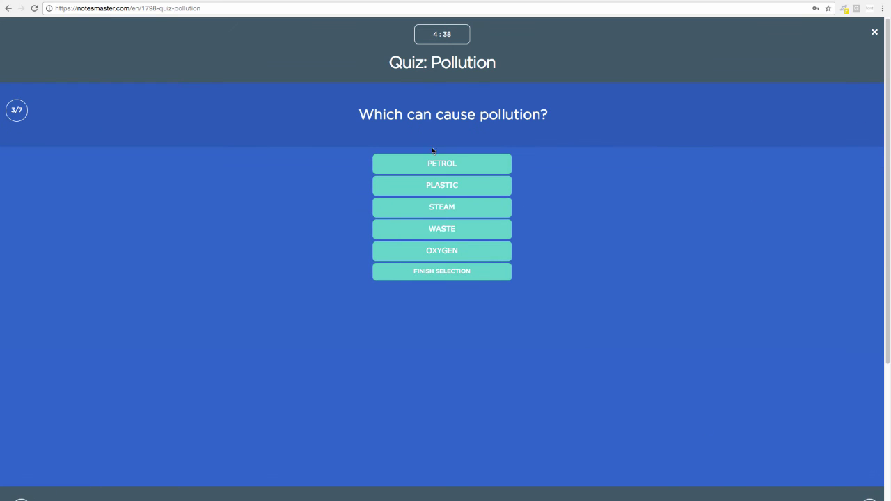
left_click(497, 165)
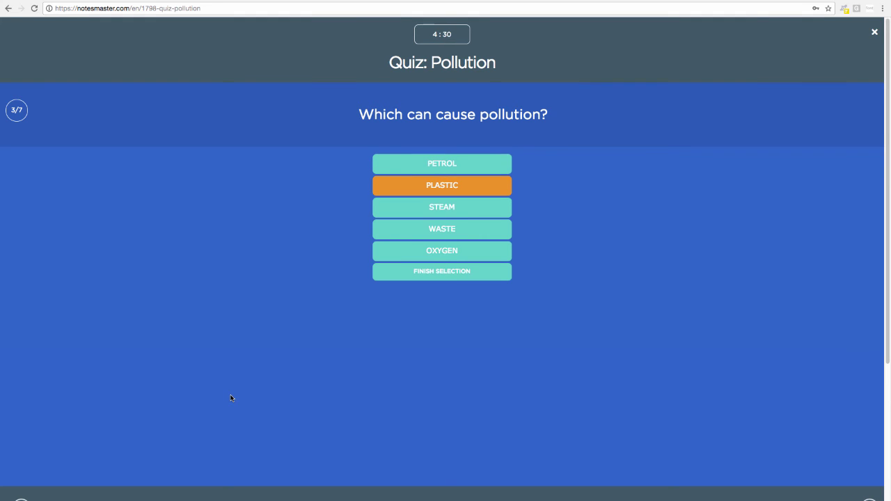
left_click(379, 236)
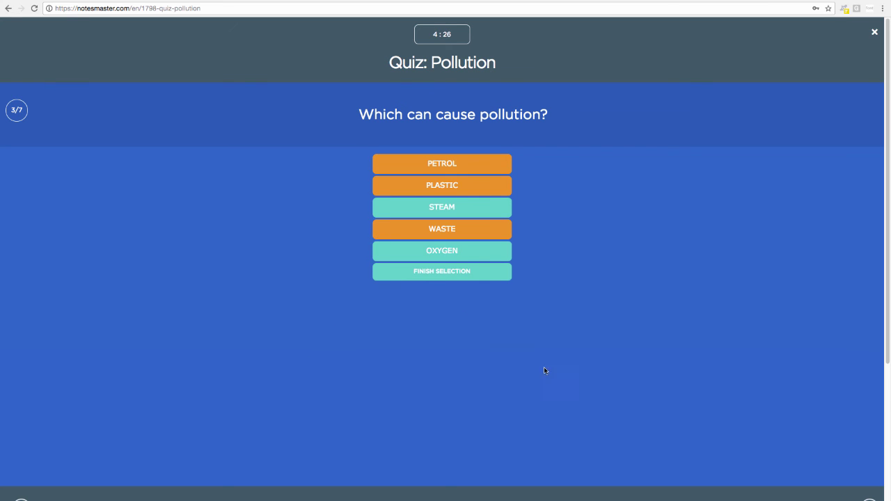
left_click(443, 270)
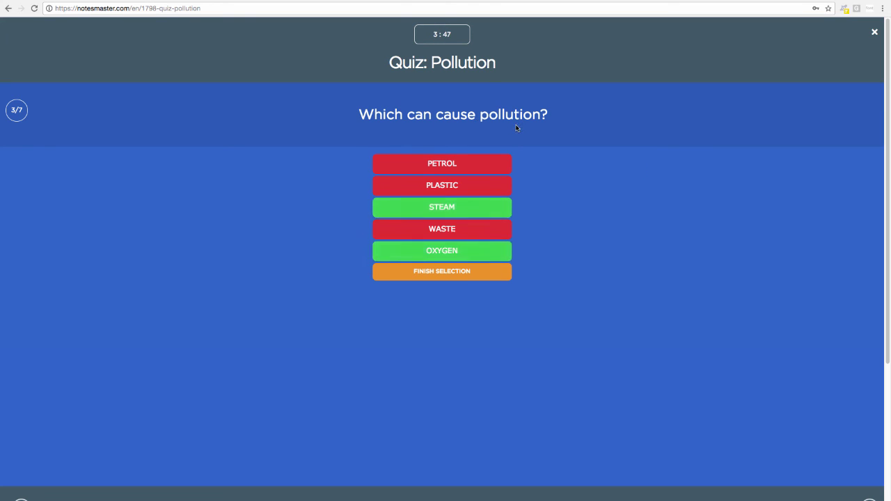
- Answer the coal question with True and submit "recyled" for the drinking water blank
left_click(424, 165)
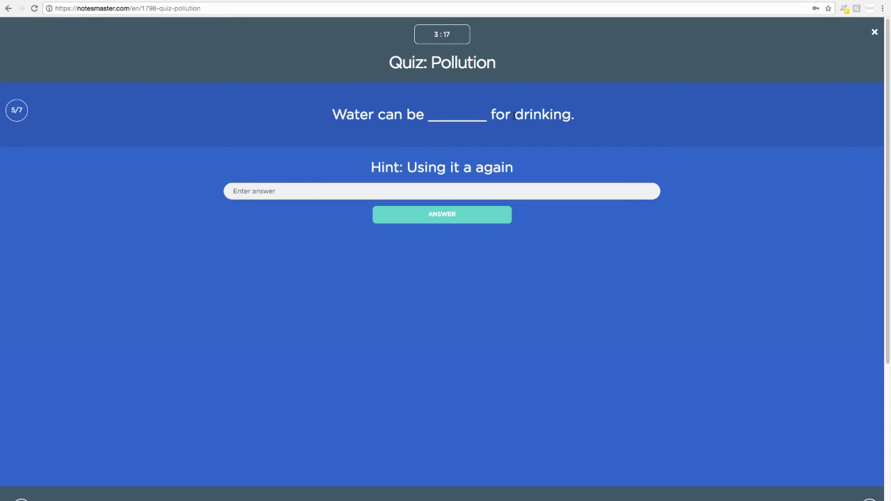
left_click(476, 188)
type("recyled")
left_click(493, 221)
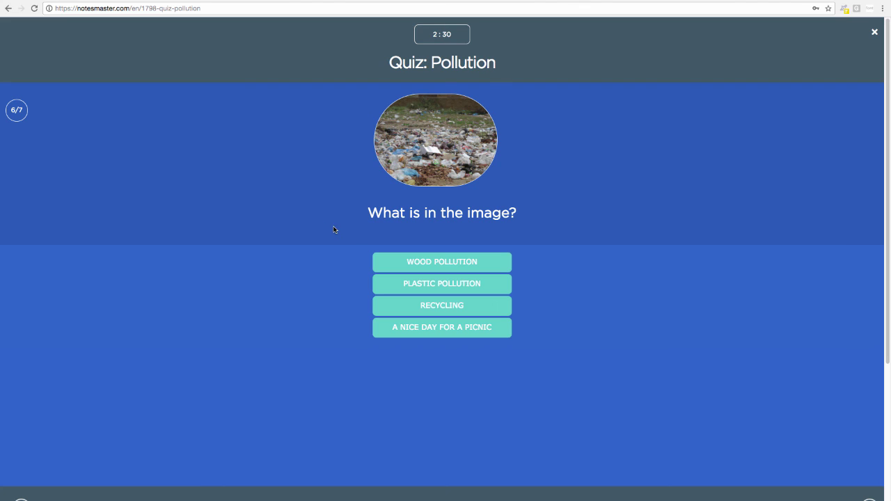
- View the question image enlarged, finish the preview with the answers "Plastic pollution" and "1", and close the results
left_click(427, 146)
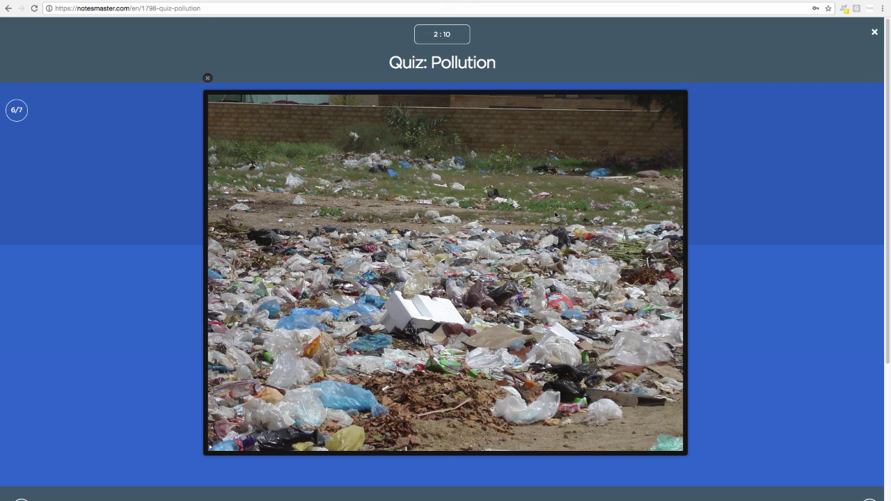
left_click(208, 78)
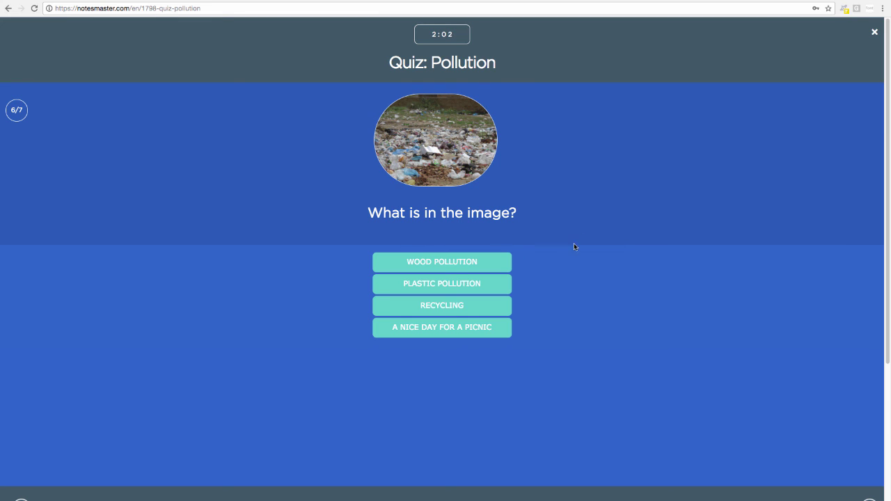
left_click(468, 280)
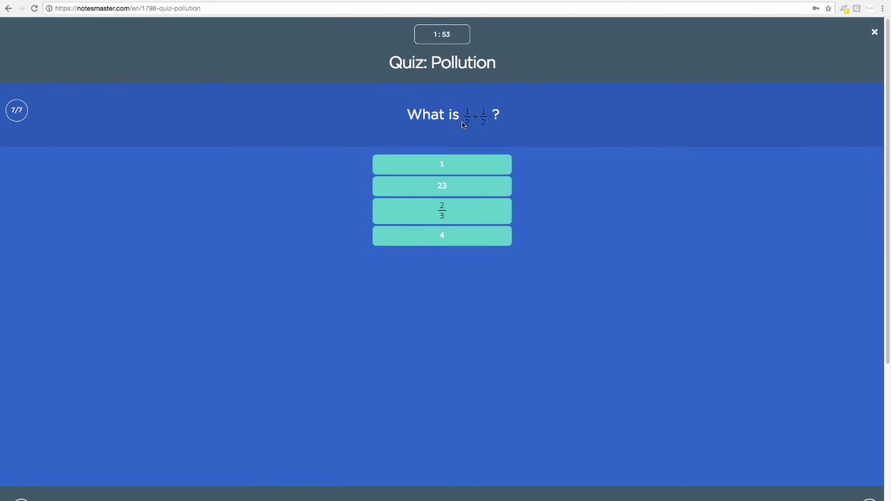
left_click(476, 163)
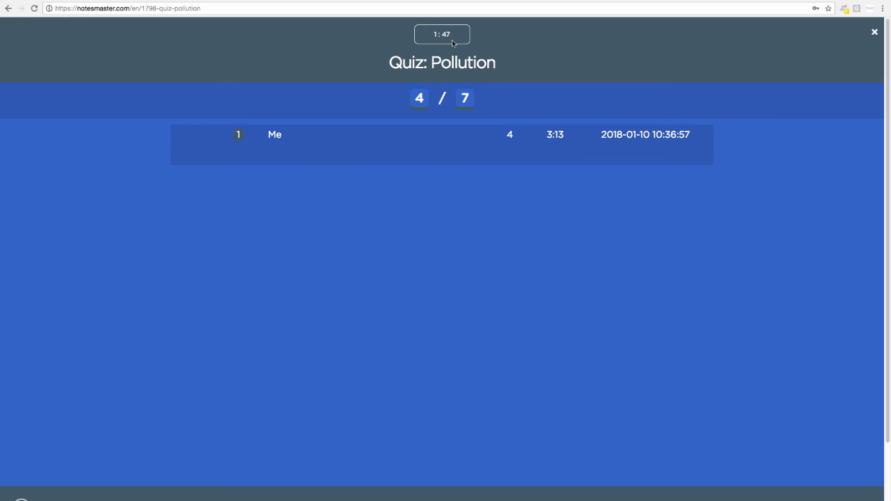
left_click(874, 34)
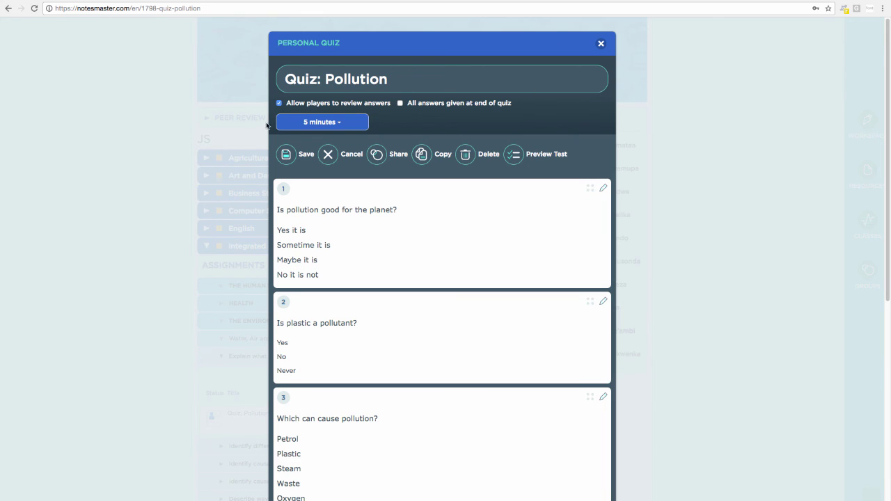
- Allow players to review answers and set all answers to be given at the end of the quiz
left_click(333, 106)
left_click(400, 105)
- Preview the quiz again with the new settings and answer the first three questions
left_click(543, 156)
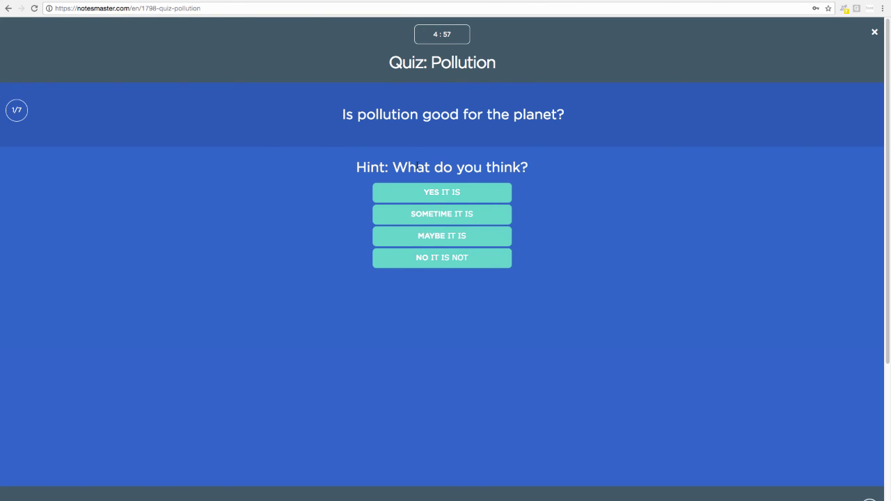
left_click(431, 214)
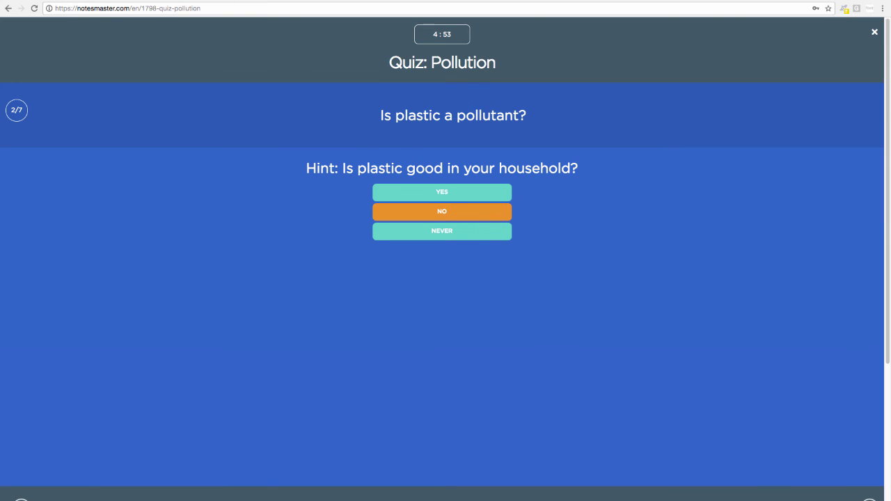
left_click(488, 221)
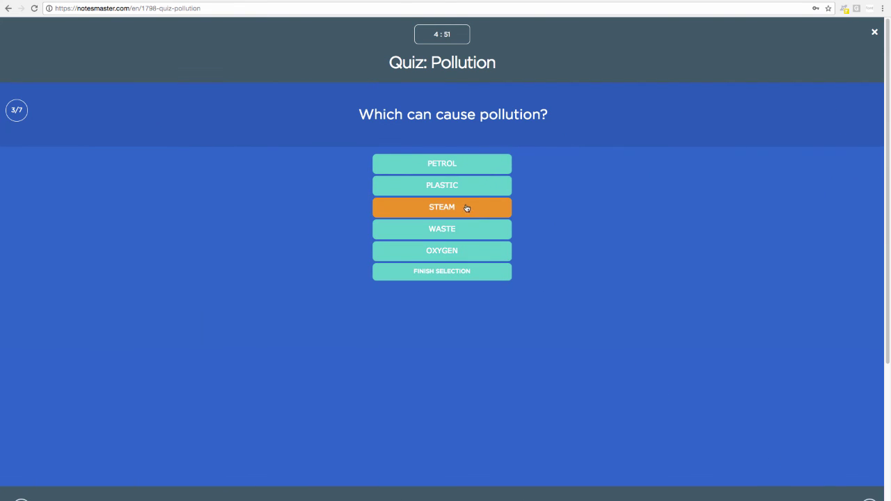
left_click(460, 169)
left_click(449, 203)
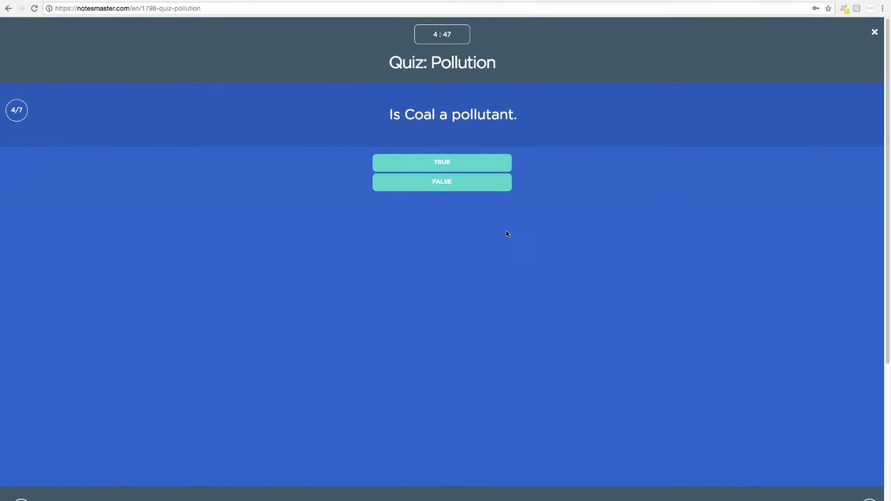
- Complete the quiz preview, answering True for coal, "recycled" for drinking water, "Plastic pollution" for the image and "1" for the fraction sum
left_click(443, 171)
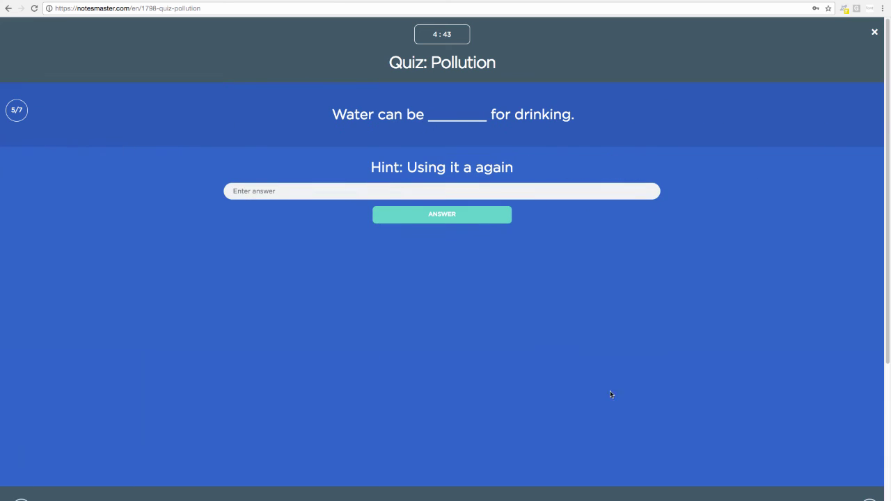
left_click(405, 192)
type("recycled")
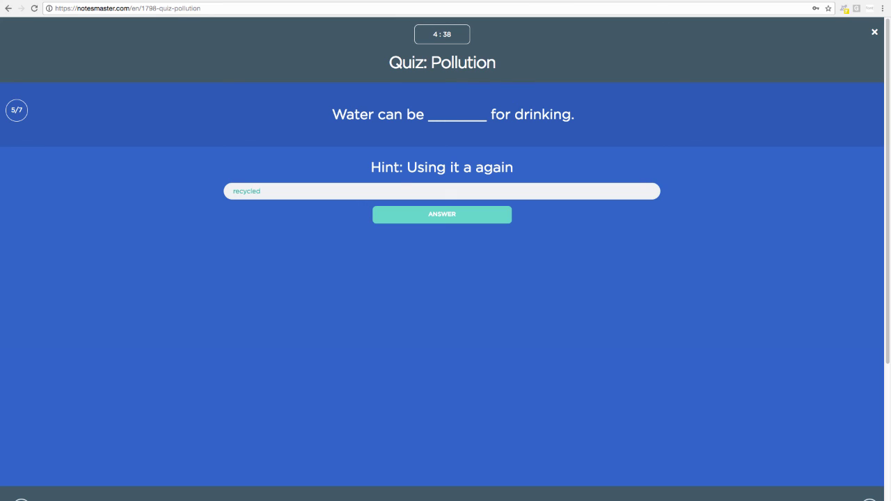
left_click(406, 218)
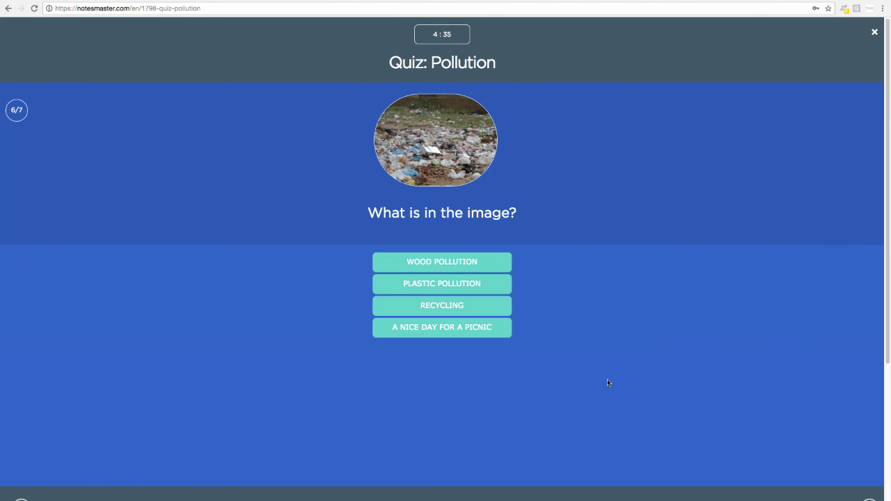
left_click(442, 287)
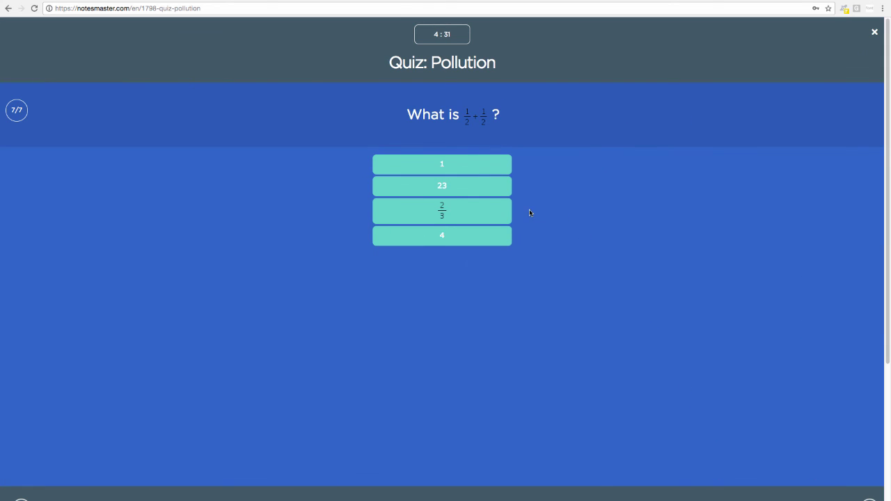
left_click(455, 167)
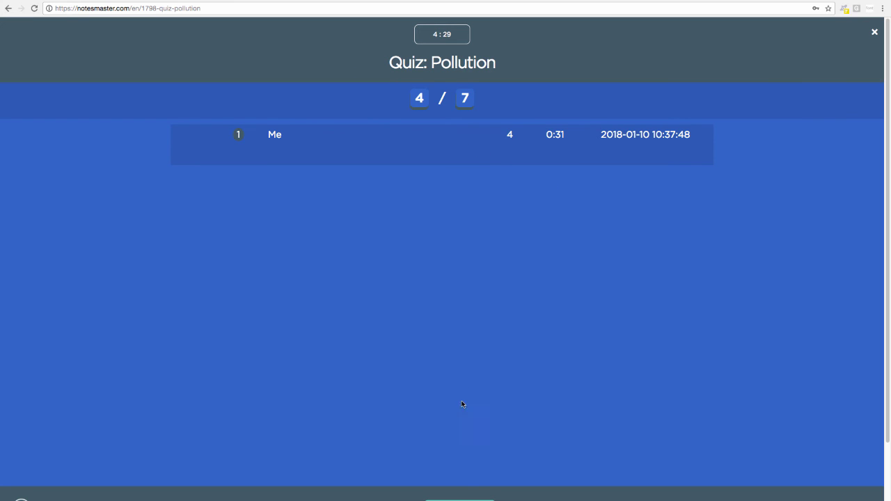
- Review the submitted answers from the first question through the seventh, and close the quiz preview
left_click(456, 500)
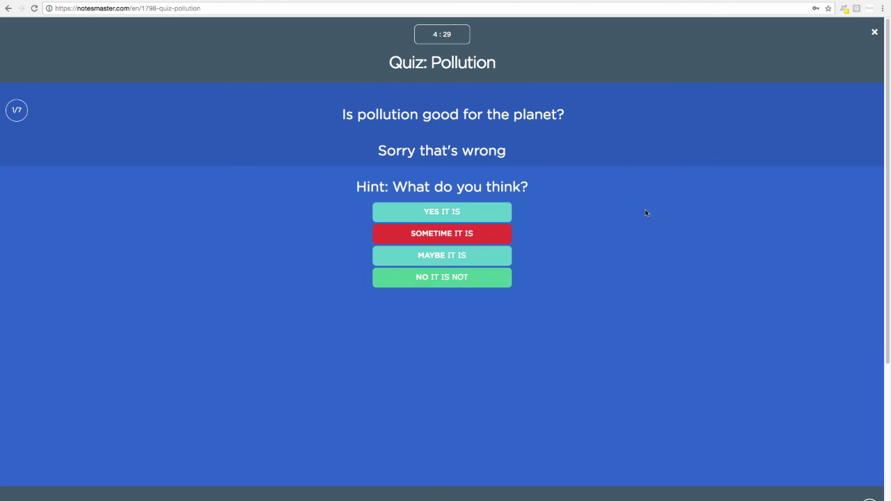
left_click(509, 237)
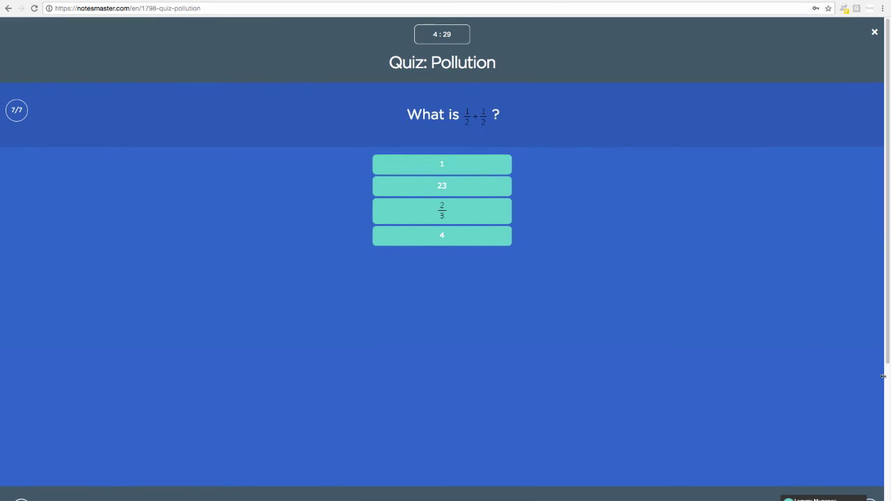
left_click(874, 33)
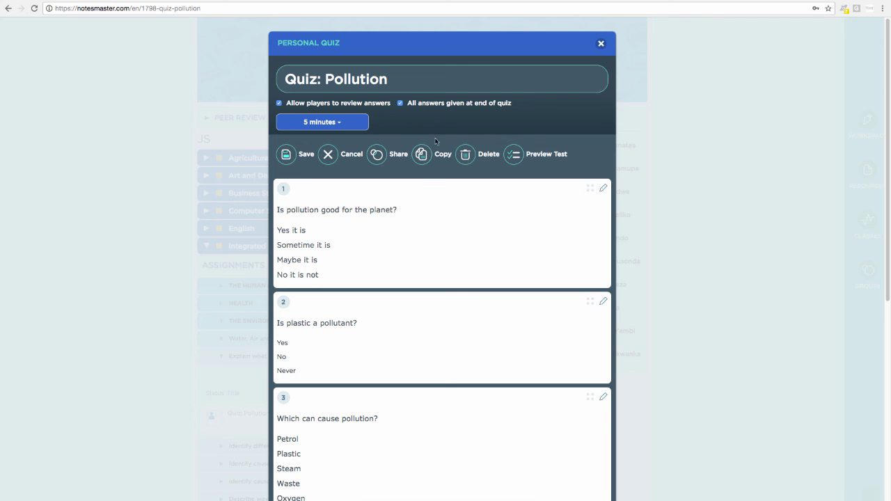
- View the quiz's sharing options for license, peer review, groups and classes, and close them without saving
scroll(409, 234, "down", 1)
scroll(409, 234, "down", 3)
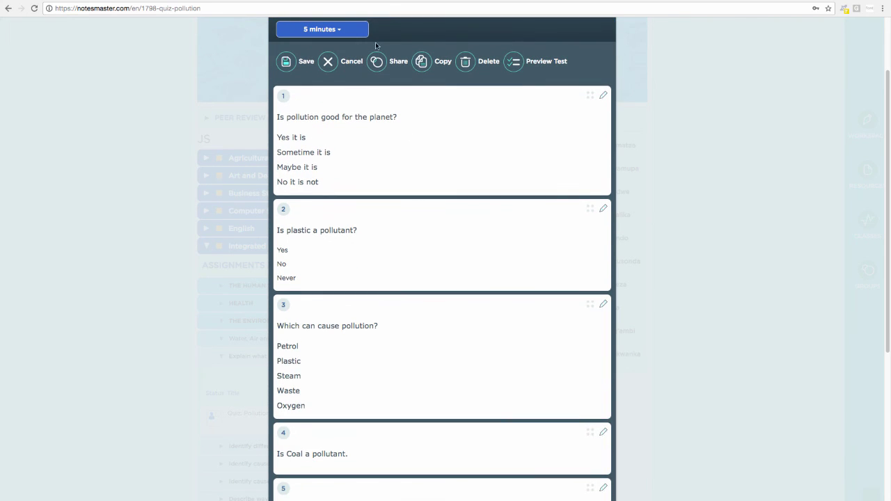
left_click(378, 65)
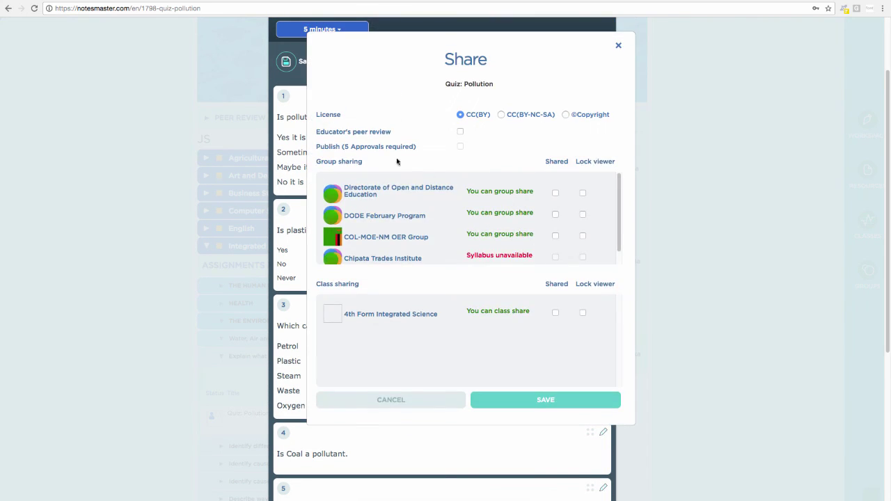
left_click(619, 47)
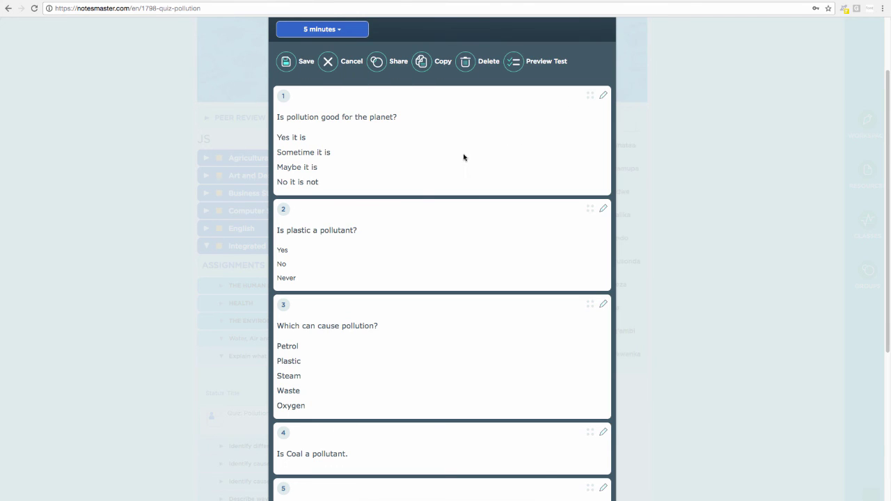
scroll(453, 144, "down", 5)
scroll(422, 137, "down", 5)
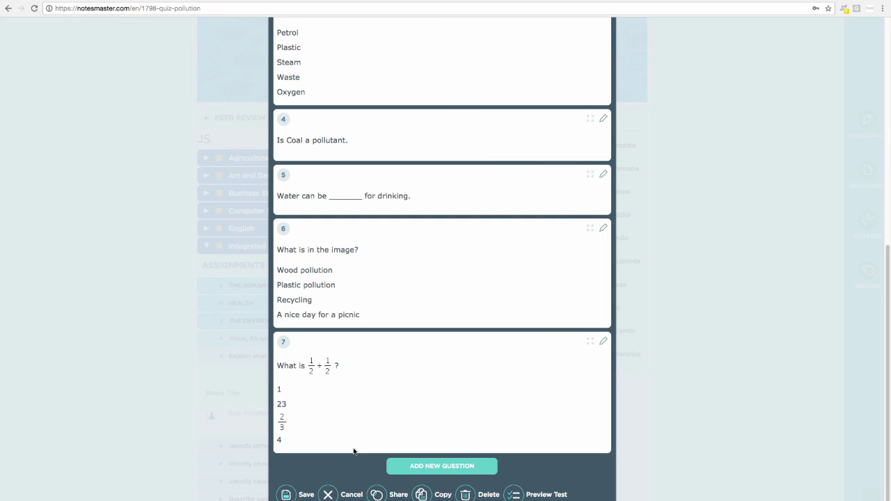
scroll(453, 386, "up", 6)
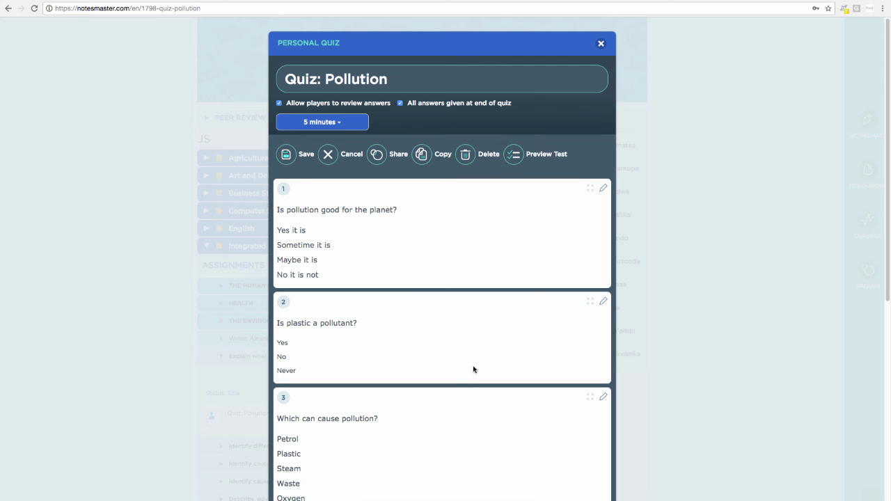
left_click(721, 0)
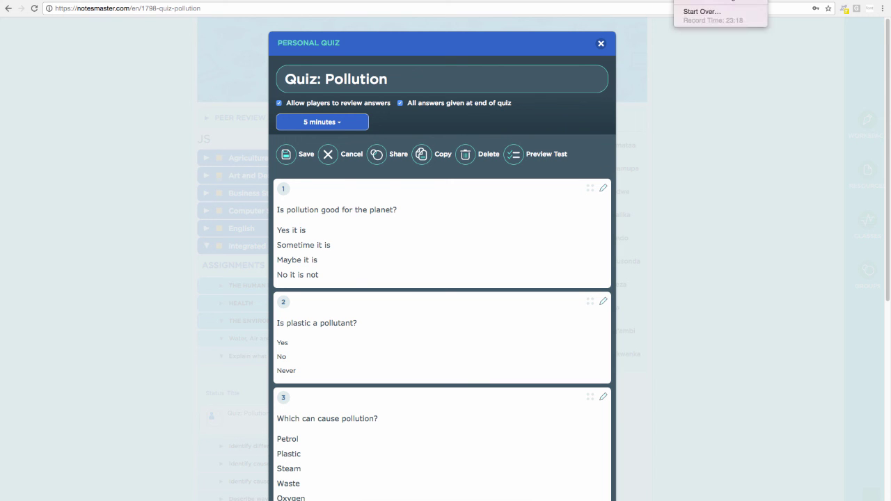